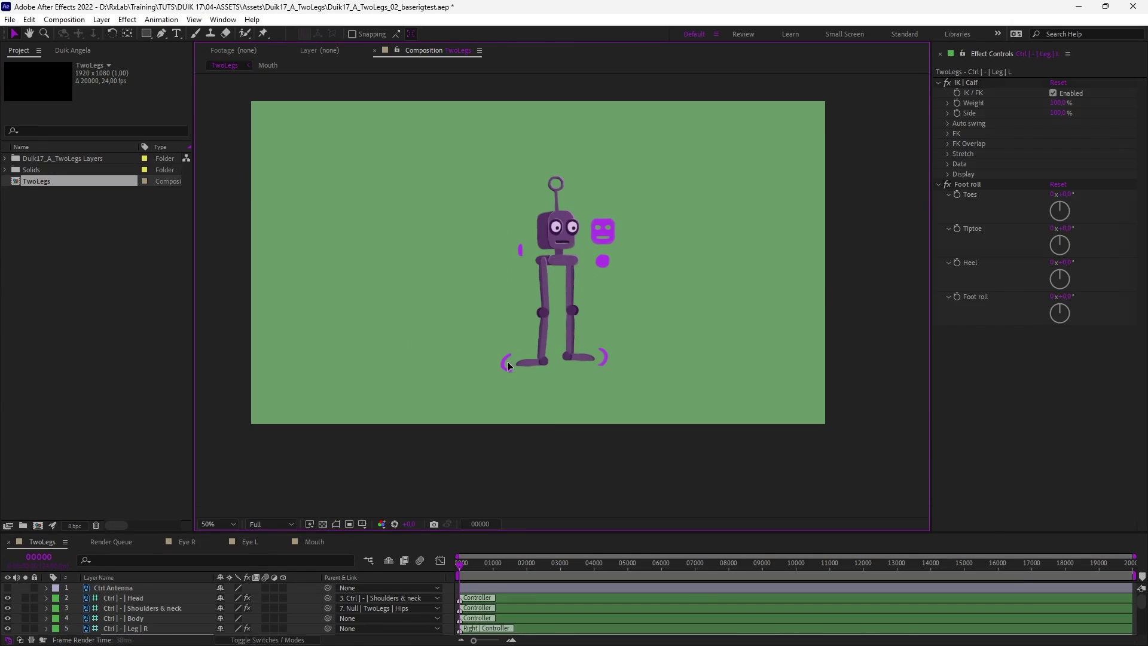
Step: Test both foot controllers and the foot roll of the robot rig, undoing each change
mouse_move(505, 359)
mouse_down()
mouse_move(494, 336)
mouse_move(519, 341)
mouse_up()
key(ctrl+z)
drag(604, 357, 625, 351)
key(ctrl+z)
drag(1065, 296, 1019, 308)
key(ctrl+z)
Step: Try raising the Leg R controller, adjusting its IK Side value and shifting the foot to test the knee bend
mouse_move(595, 358)
mouse_down()
mouse_move(610, 379)
mouse_move(668, 366)
mouse_move(595, 351)
mouse_move(670, 399)
mouse_move(605, 375)
mouse_move(614, 365)
mouse_move(644, 389)
mouse_move(619, 346)
mouse_move(602, 345)
mouse_up()
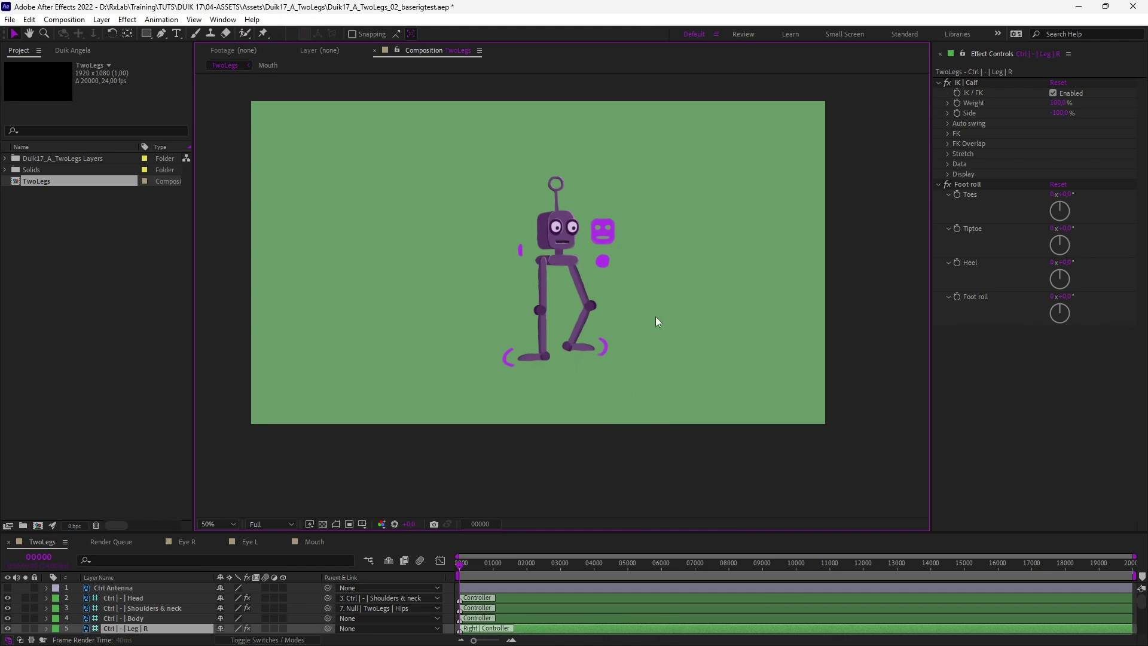
click(655, 317)
drag(1064, 117, 1115, 123)
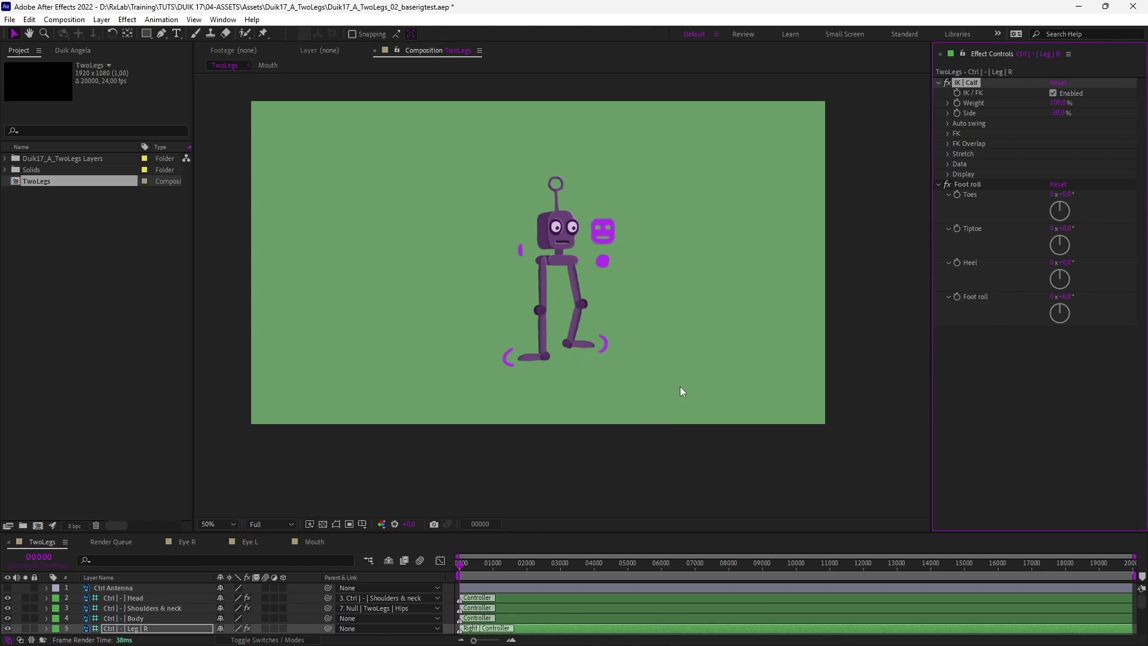
click(604, 346)
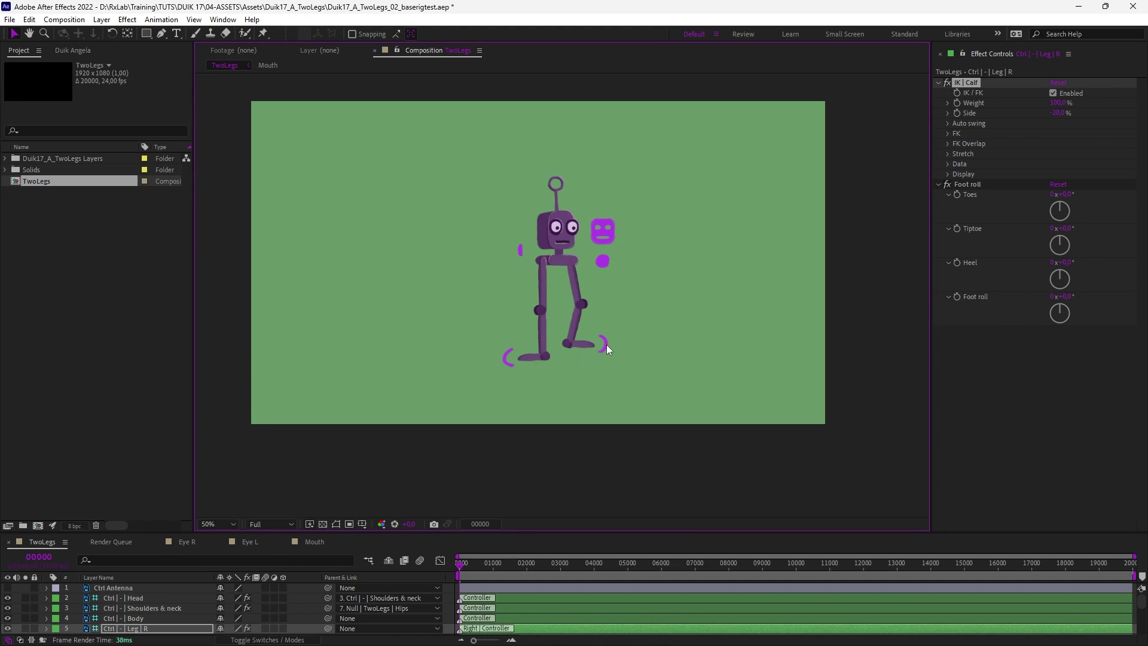
drag(606, 345, 582, 339)
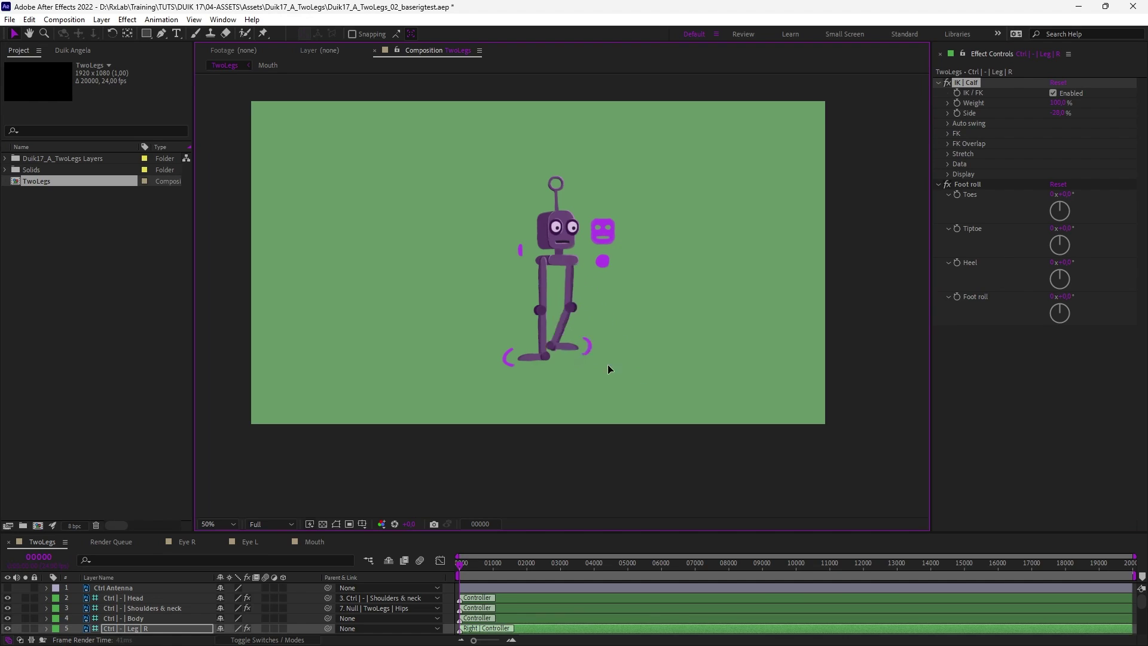
key(ctrl+z)
Step: Try moving the shoulders and neck controller and rotating the head controller, undoing each test
drag(603, 262, 619, 225)
key(ctrl+z)
key(w)
key(v)
key(ctrl+z)
Step: Save the base rig test project and open the recent project Duik17_A_TwoLegs_01.aep
key(ctrl+s)
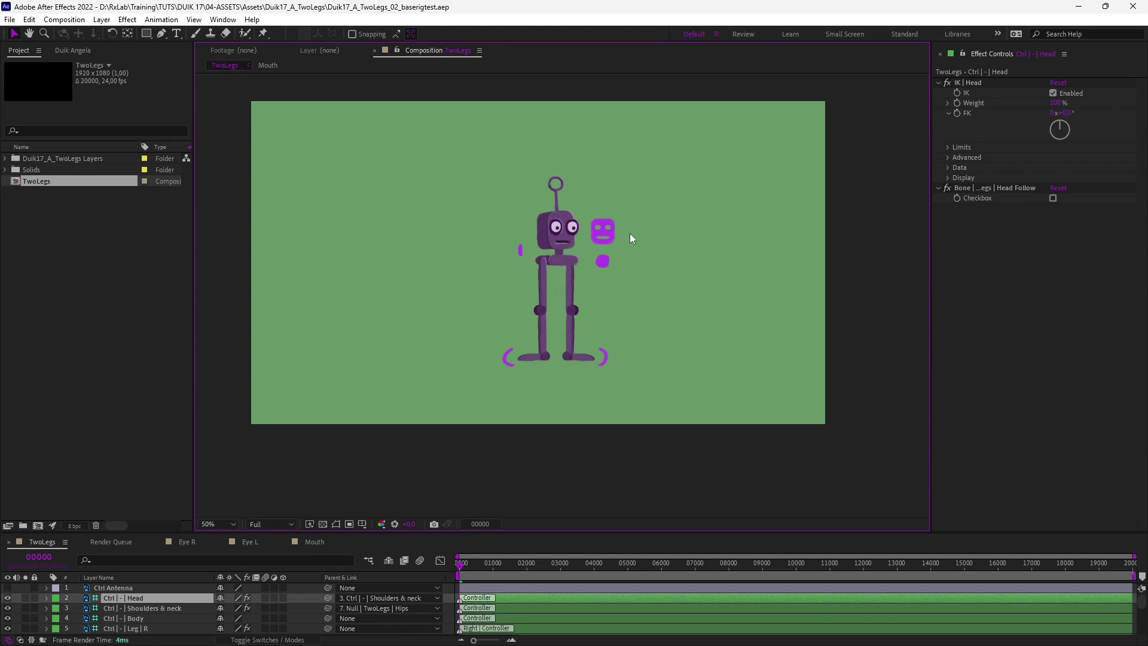
click(10, 19)
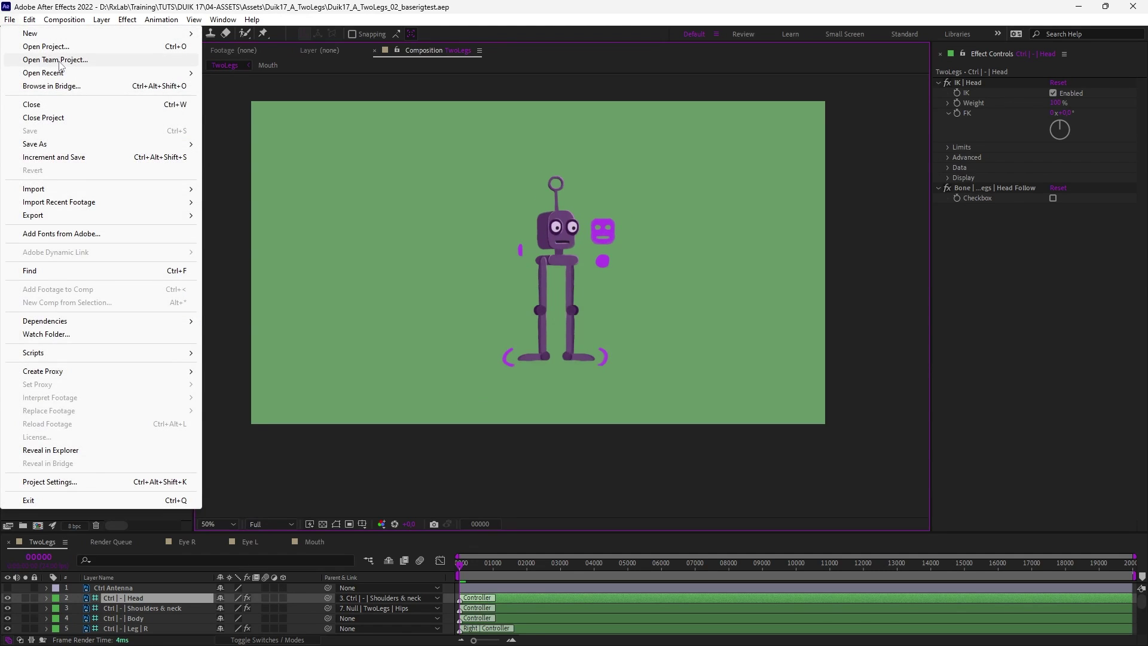
mouse_move(68, 76)
click(239, 86)
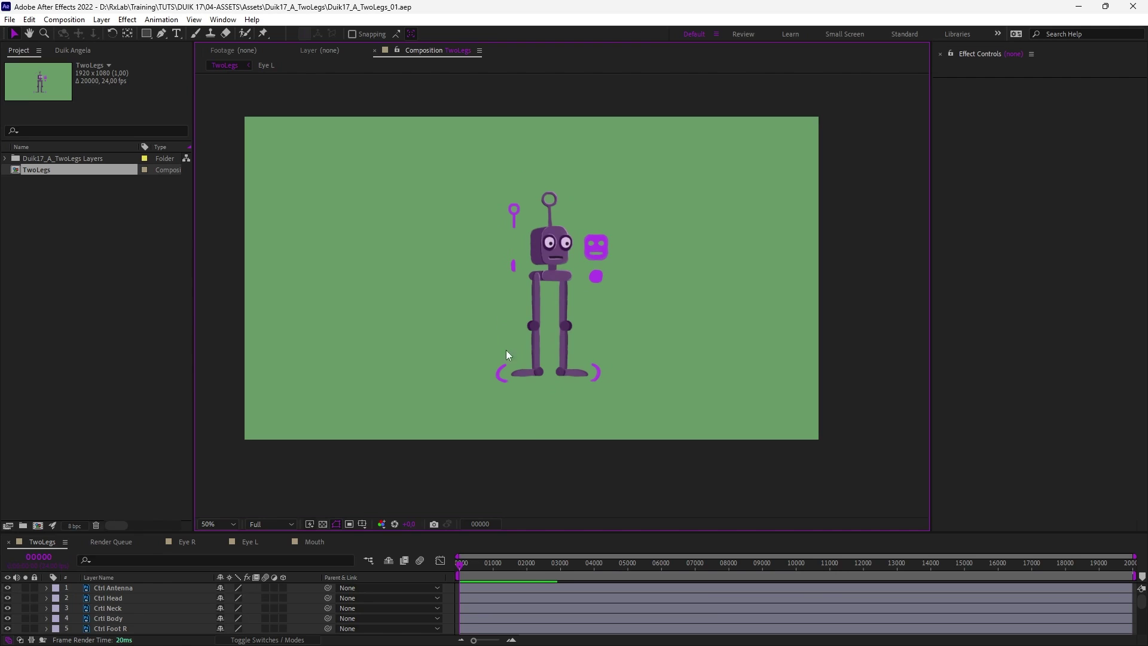
Step: Enlarge the timeline area to show more layers and open Duik's bone creation tools
drag(158, 533, 184, 423)
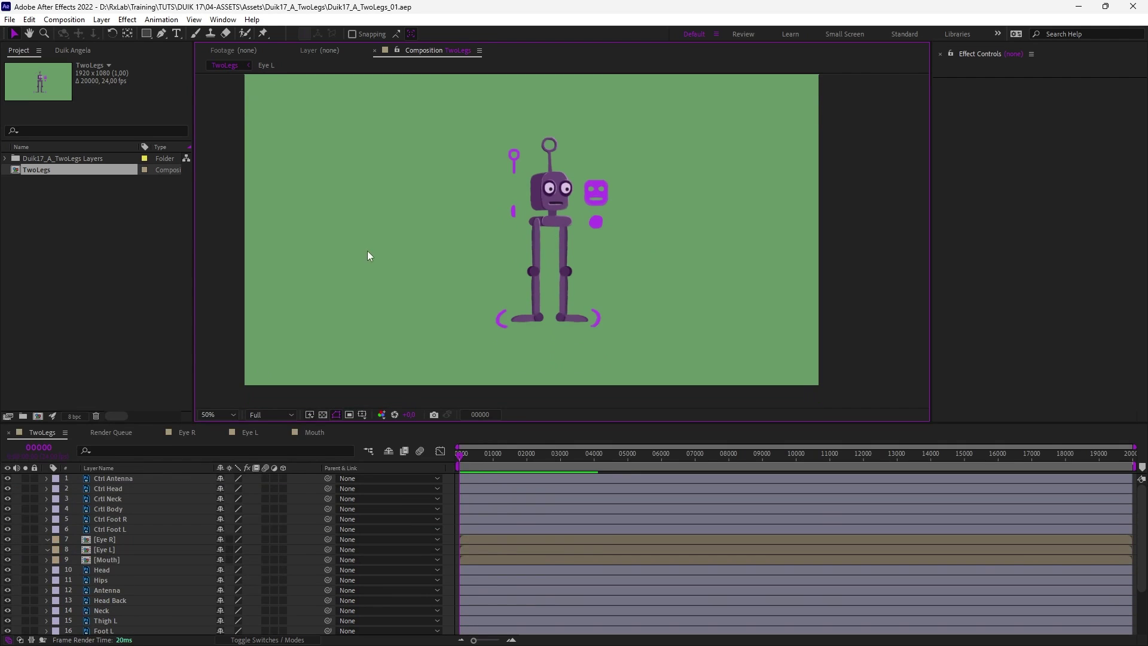
drag(621, 309, 663, 299)
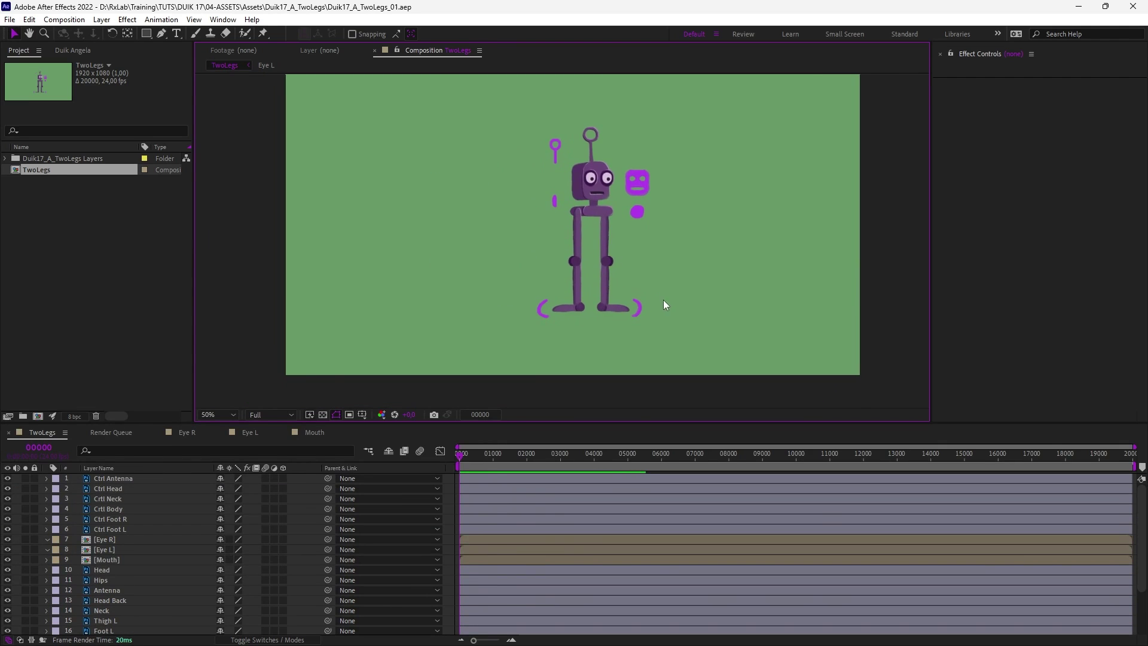
scroll(641, 274, up, 1)
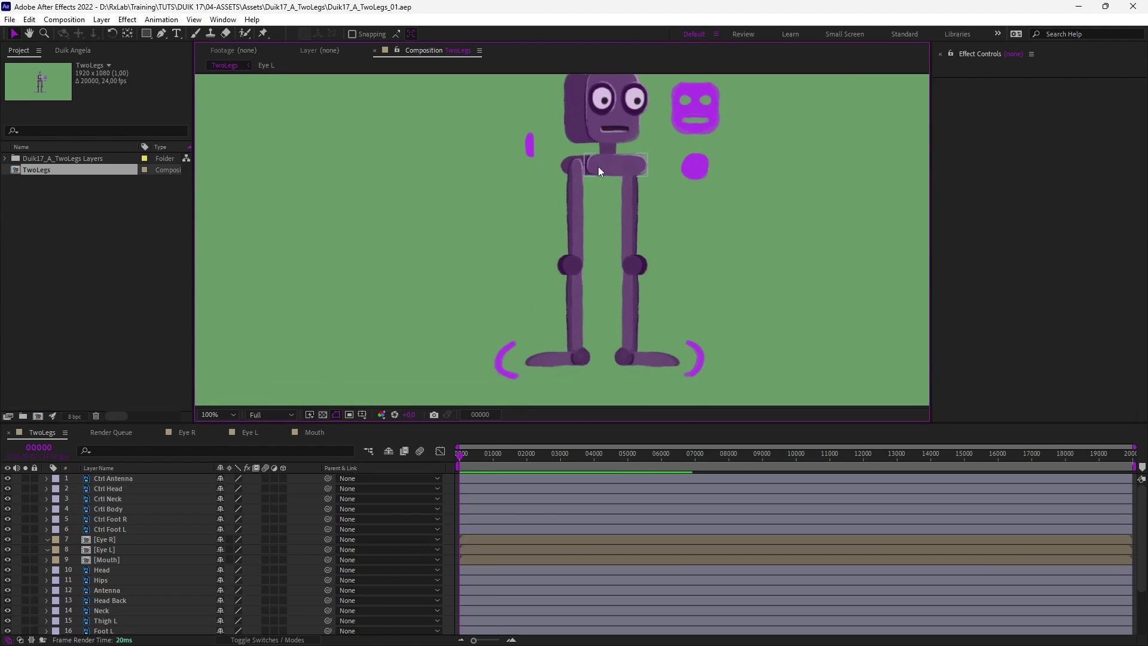
click(85, 50)
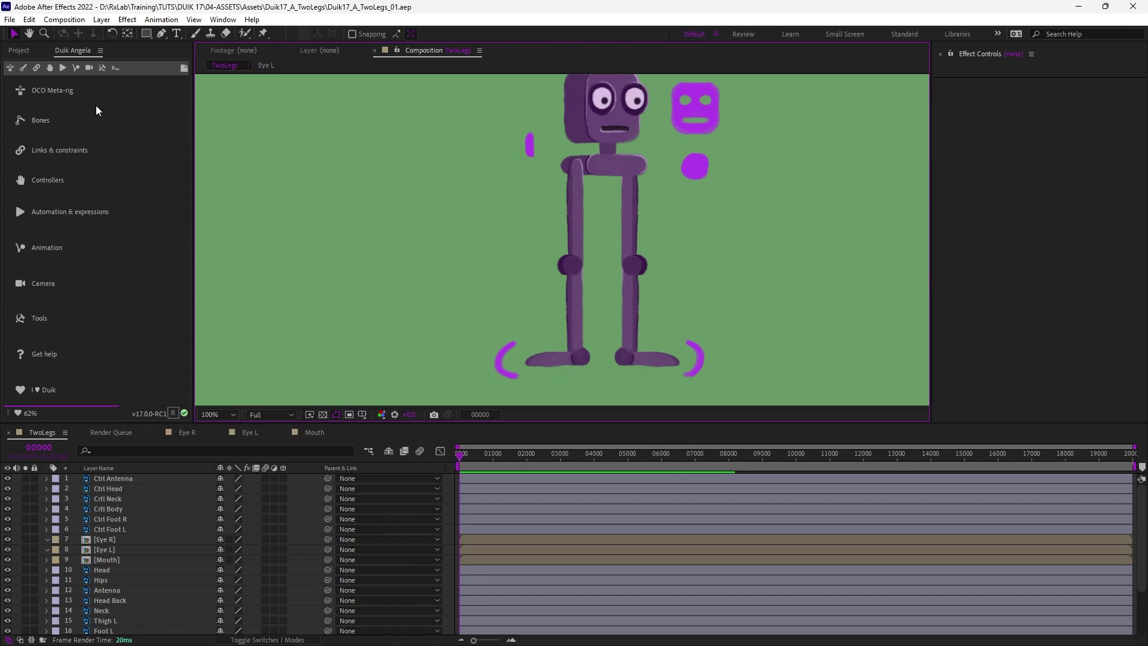
click(23, 69)
Step: Trace the robot's right leg with a Pen path through hip, knee, ankle and toe, and create a hominoid leg armature with thigh, calf and foot
key(g)
drag(589, 253, 620, 258)
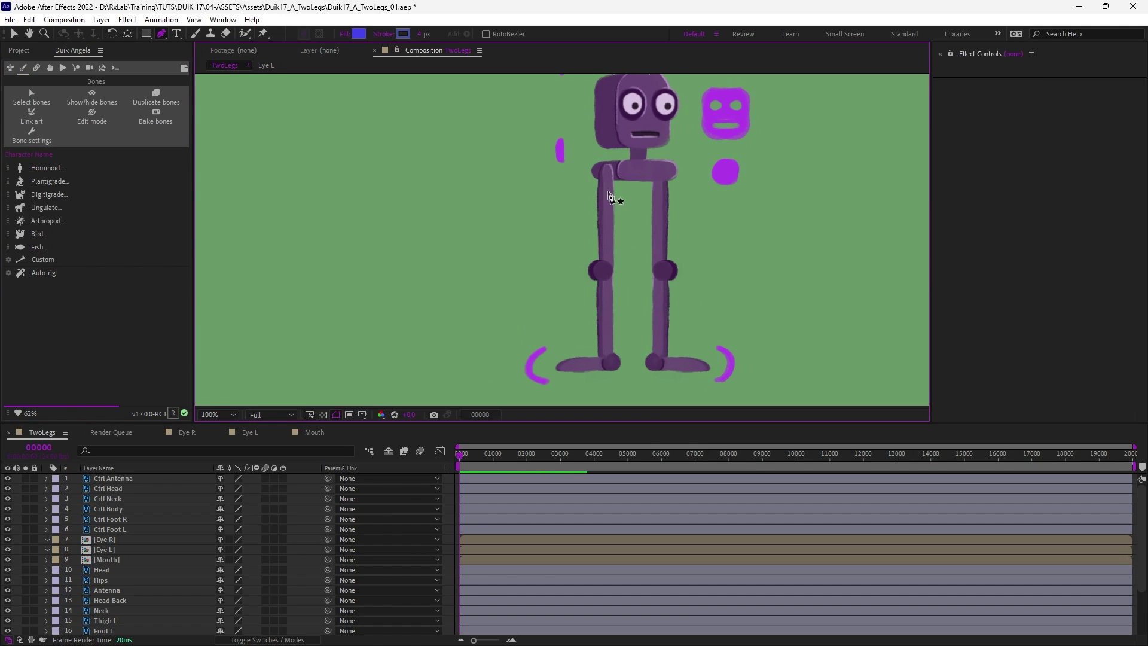
click(608, 172)
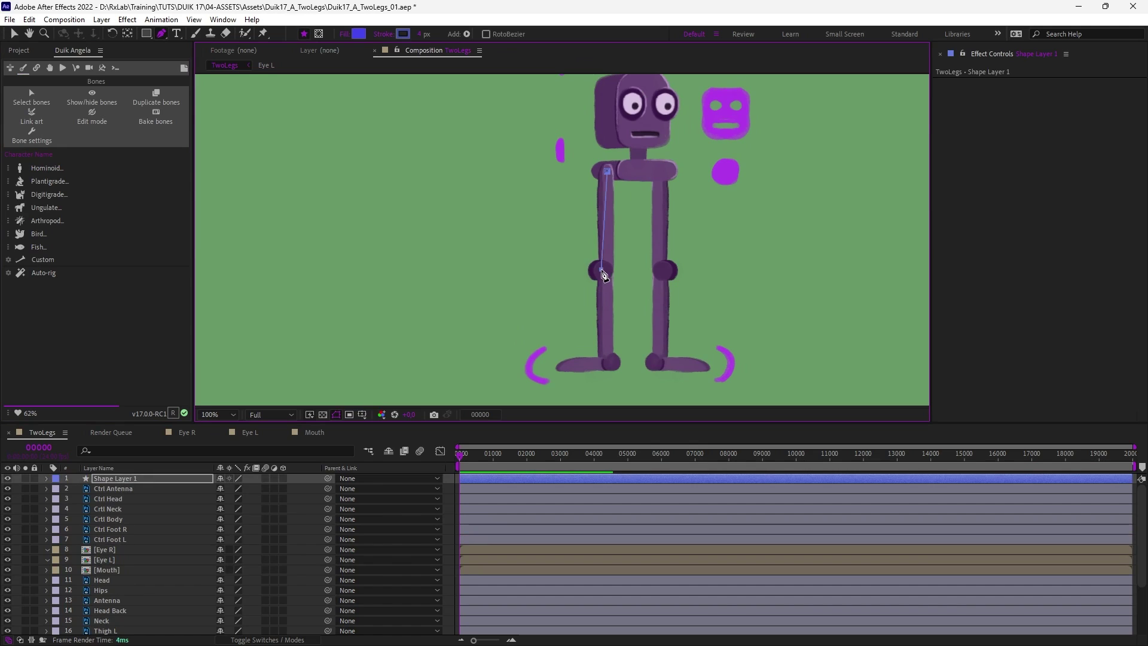
click(612, 361)
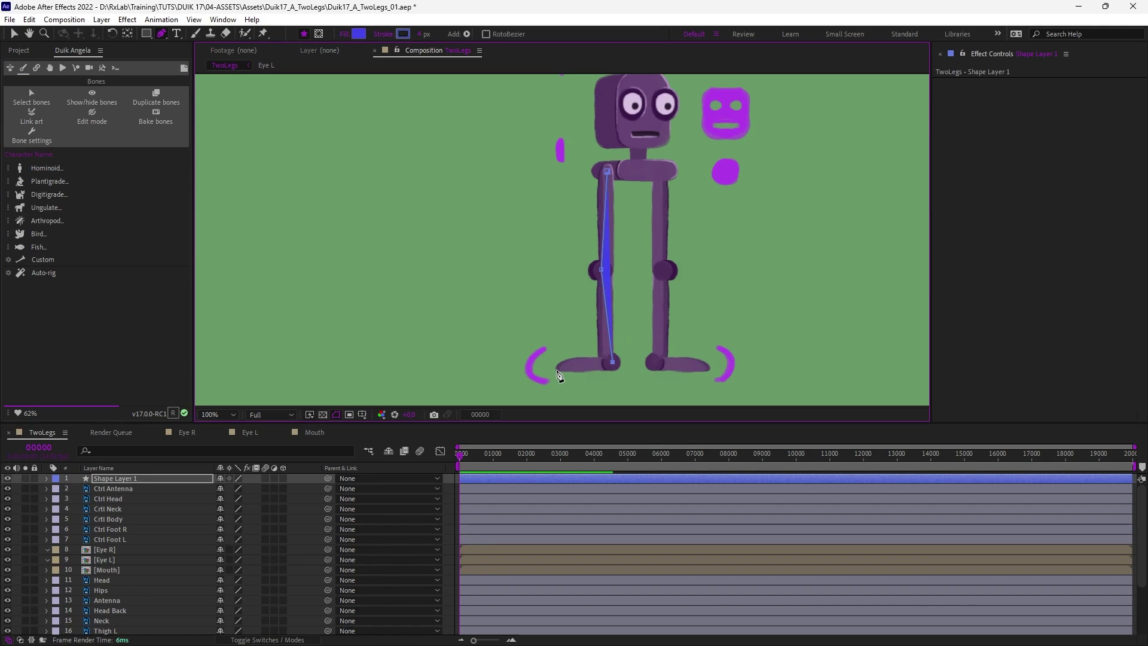
key(v)
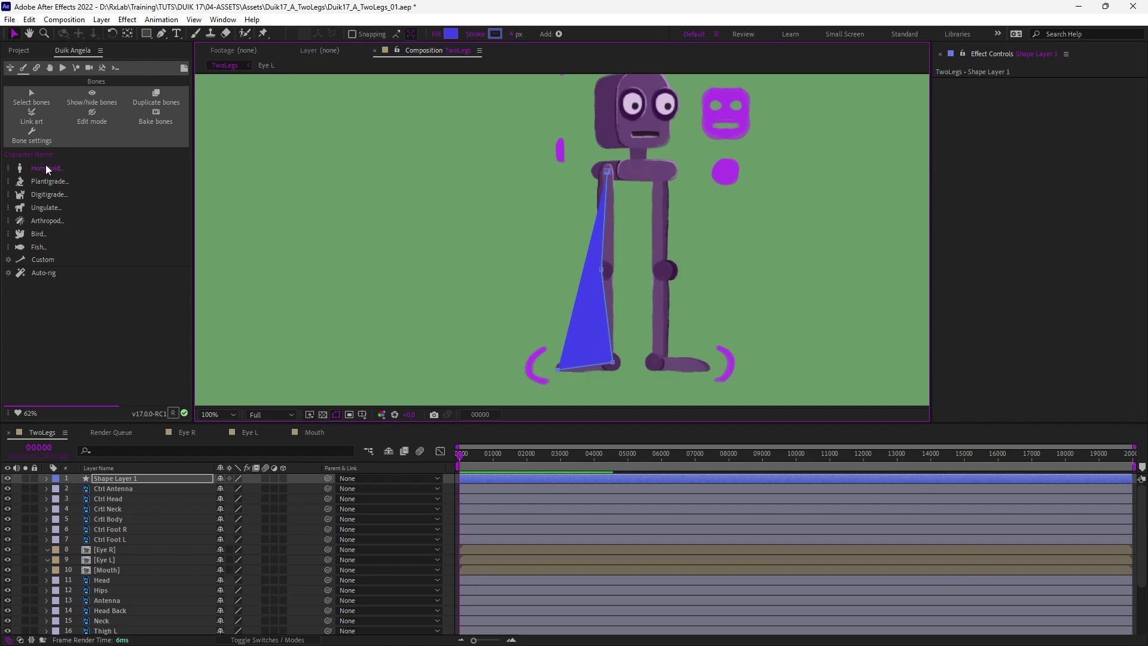
click(45, 169)
click(40, 193)
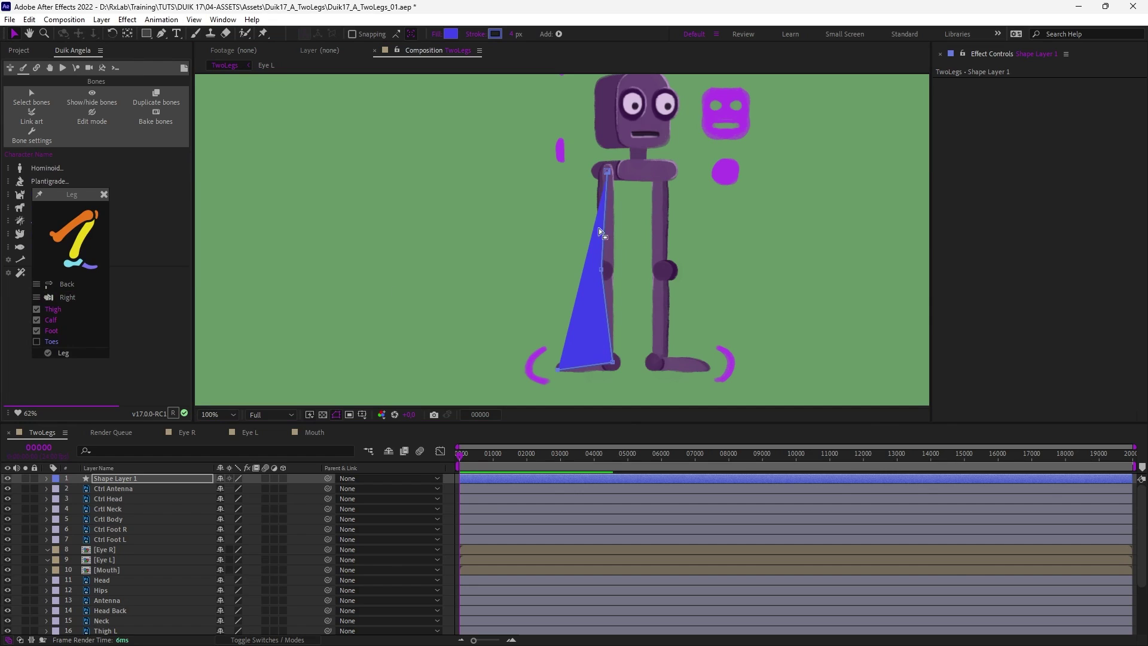
click(65, 356)
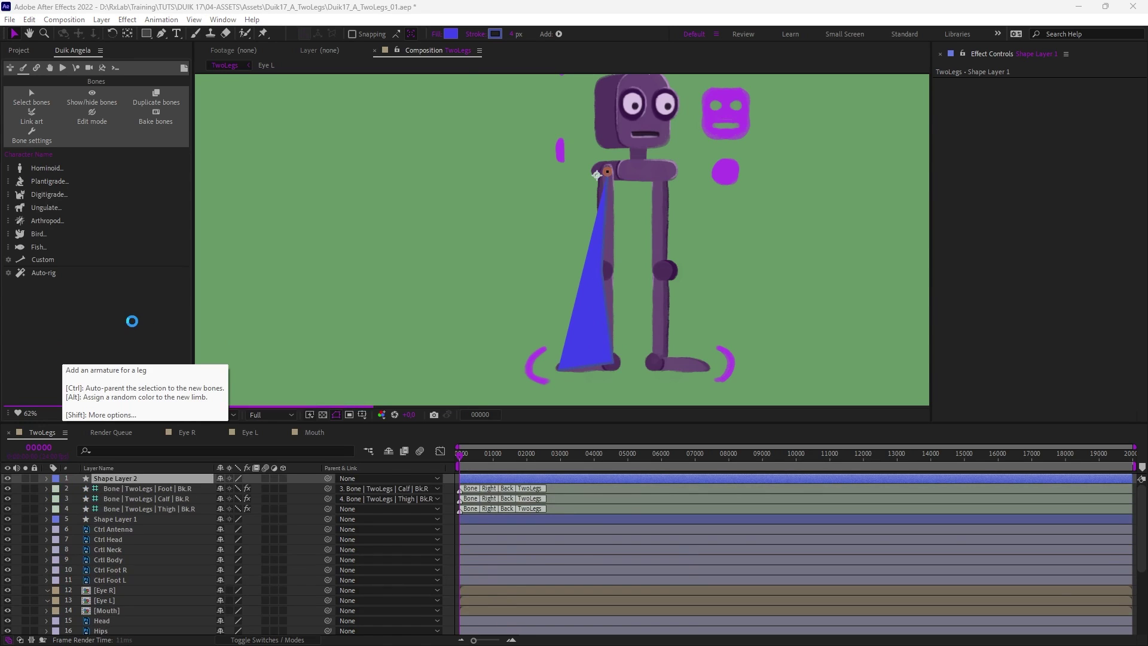
Step: Trace the robot's left leg with a Pen path through hip, knee, ankle and toe, and create a left leg armature from it
drag(627, 245, 603, 244)
key(g)
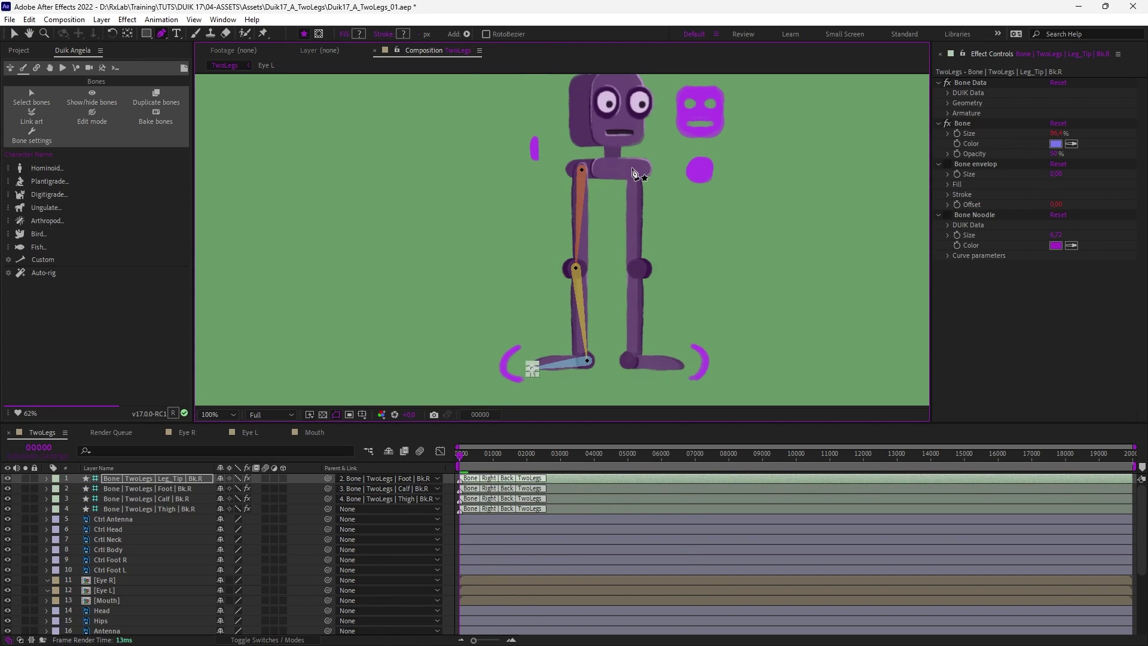
key(ctrl+shift+a)
click(634, 168)
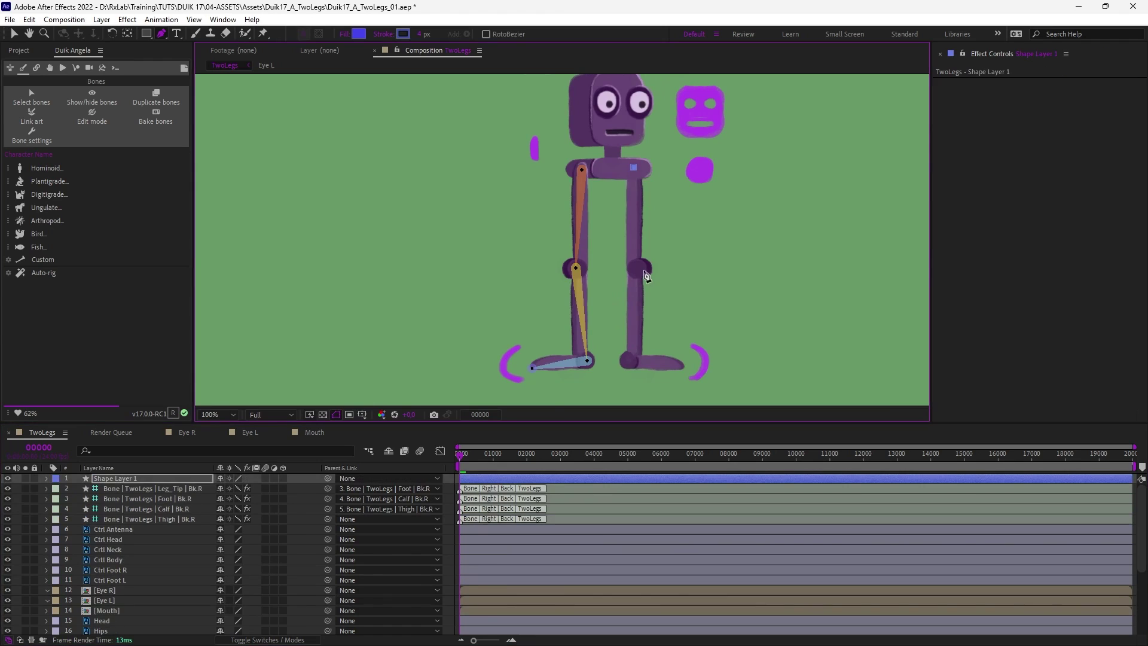
click(640, 270)
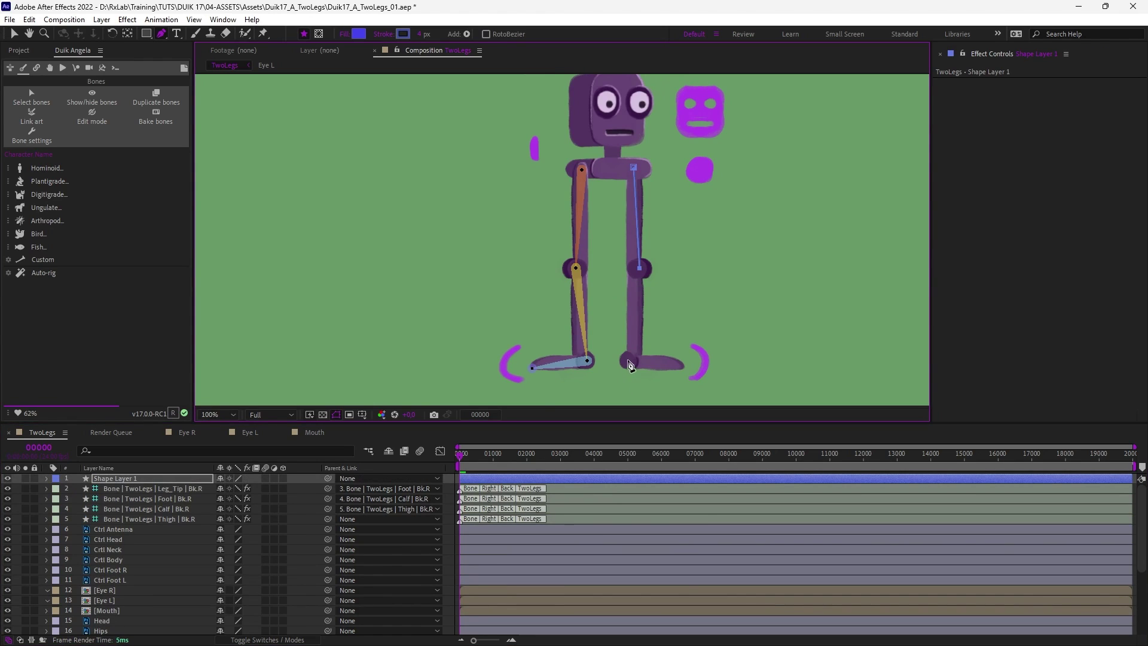
click(629, 361)
click(685, 372)
key(v)
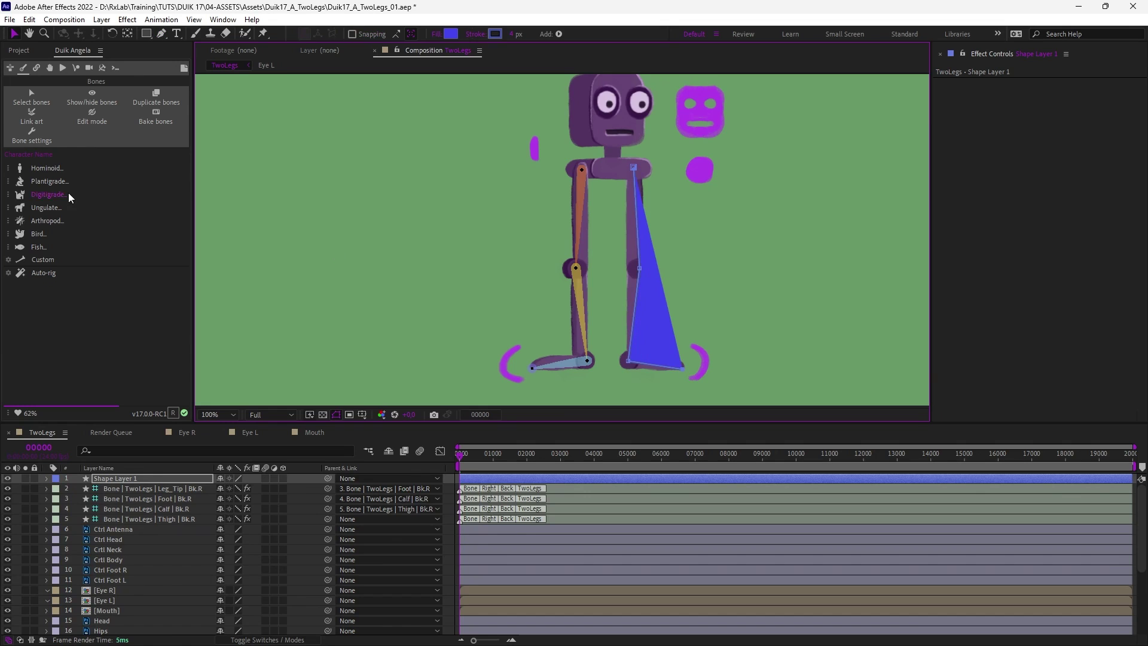
click(48, 195)
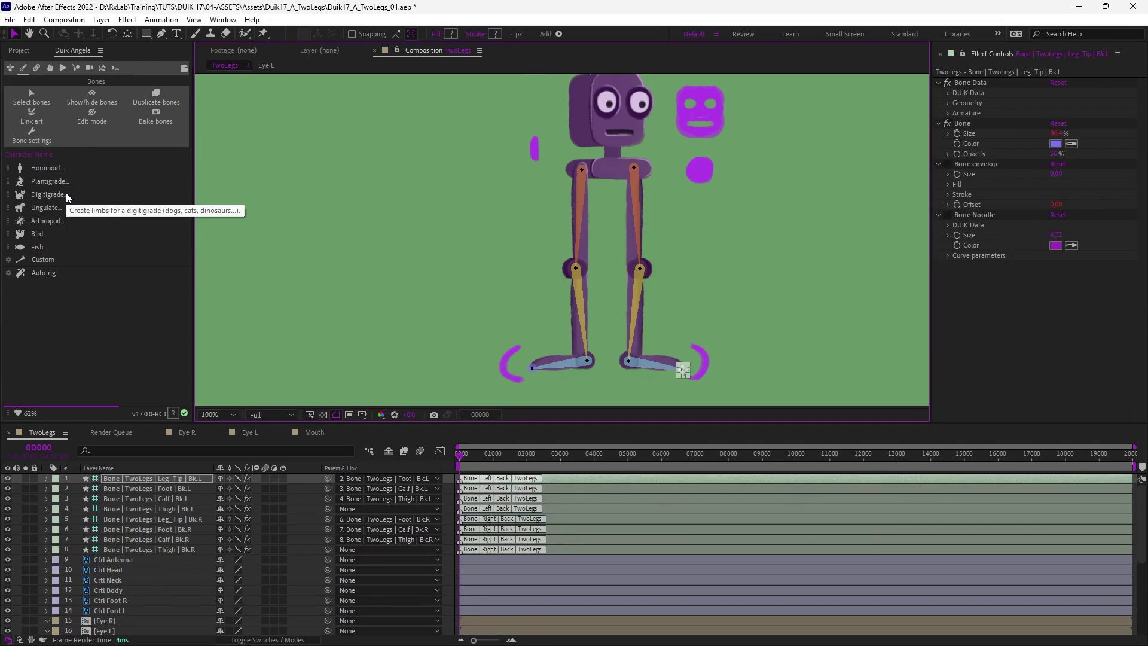
Step: Create a hominoid spine armature with head, one neck layer, 0 spine layers and hips
click(47, 171)
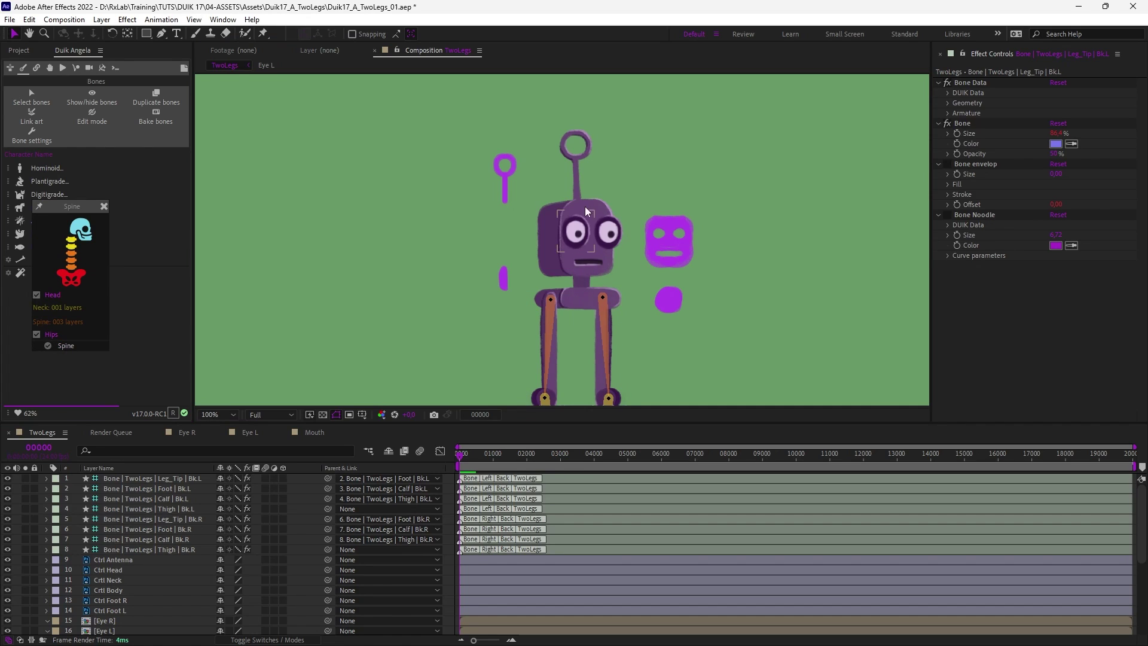
click(69, 323)
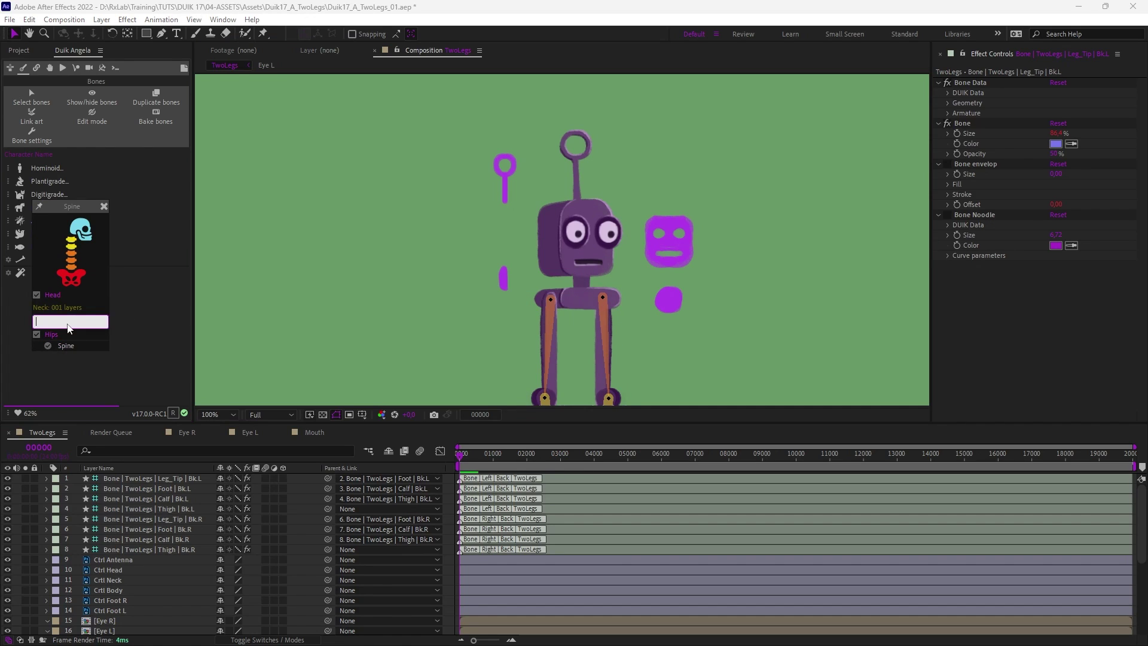
text(0)
key(Return)
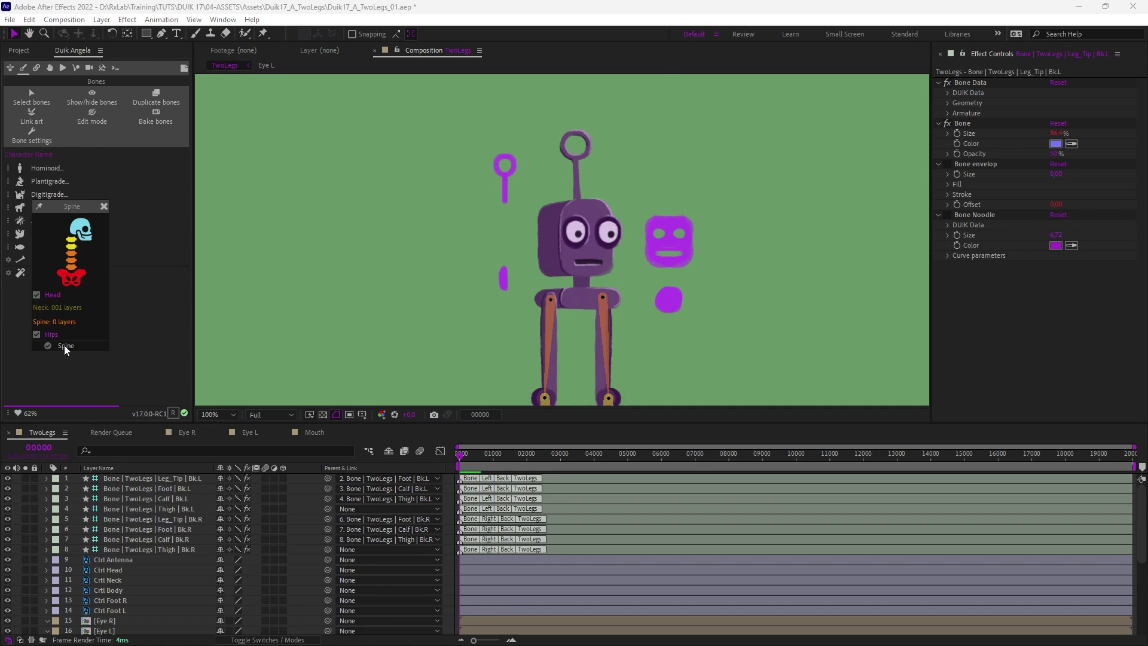
click(66, 347)
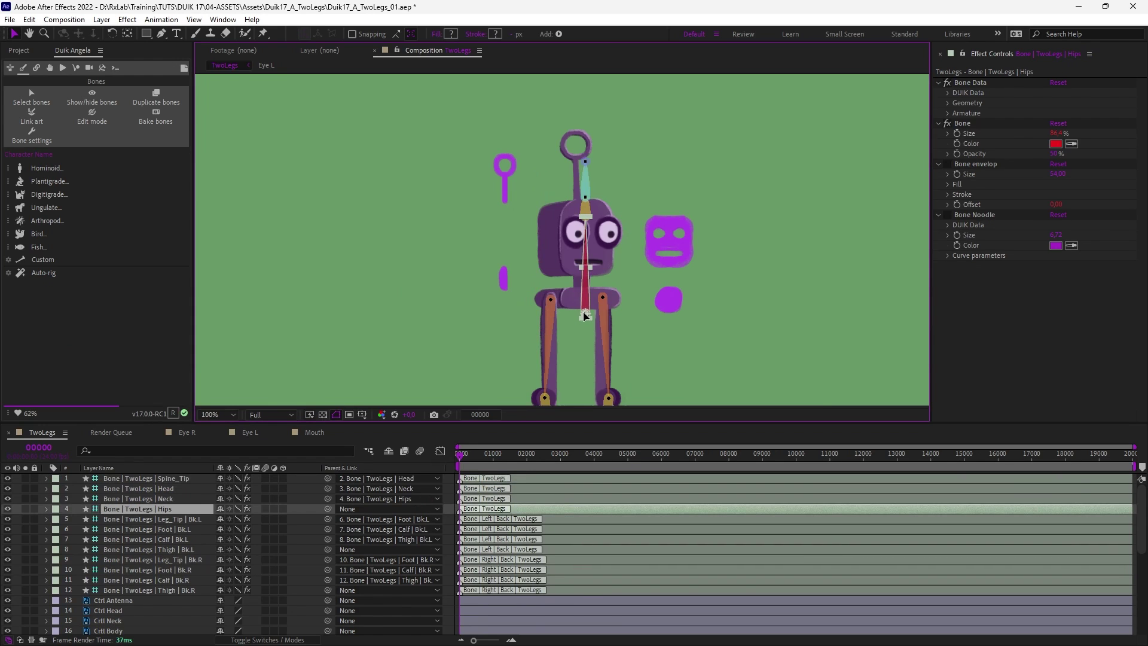
Step: Position the hips, neck, head and spine tip bones along the robot's pelvis, neck and head
drag(585, 315, 580, 317)
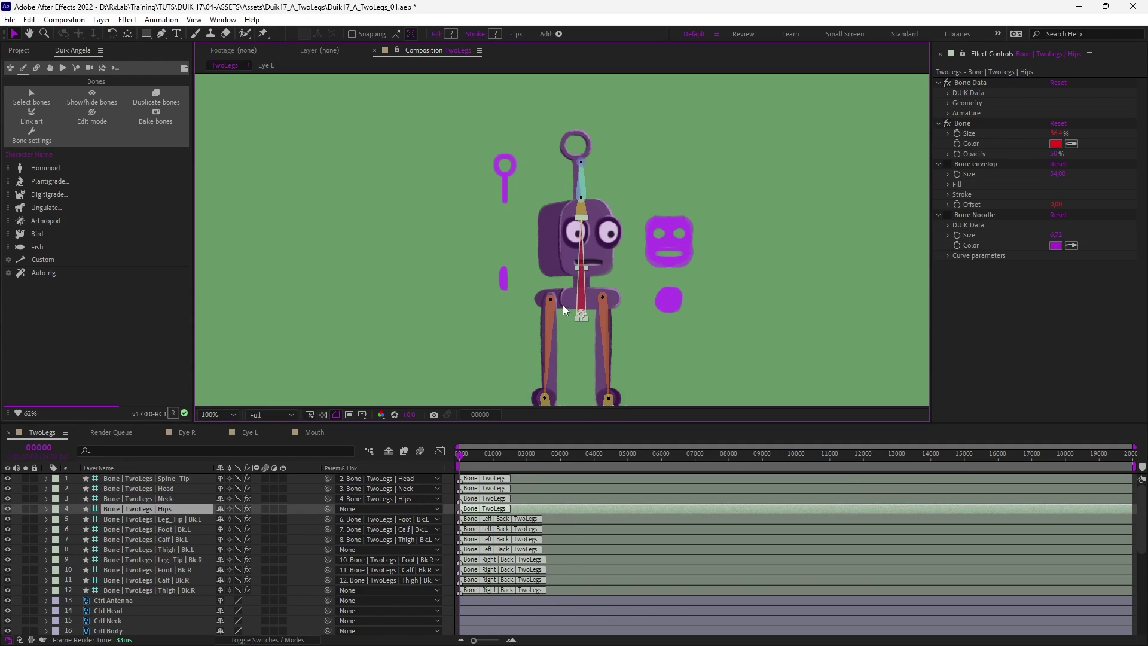
click(581, 218)
drag(581, 218, 585, 295)
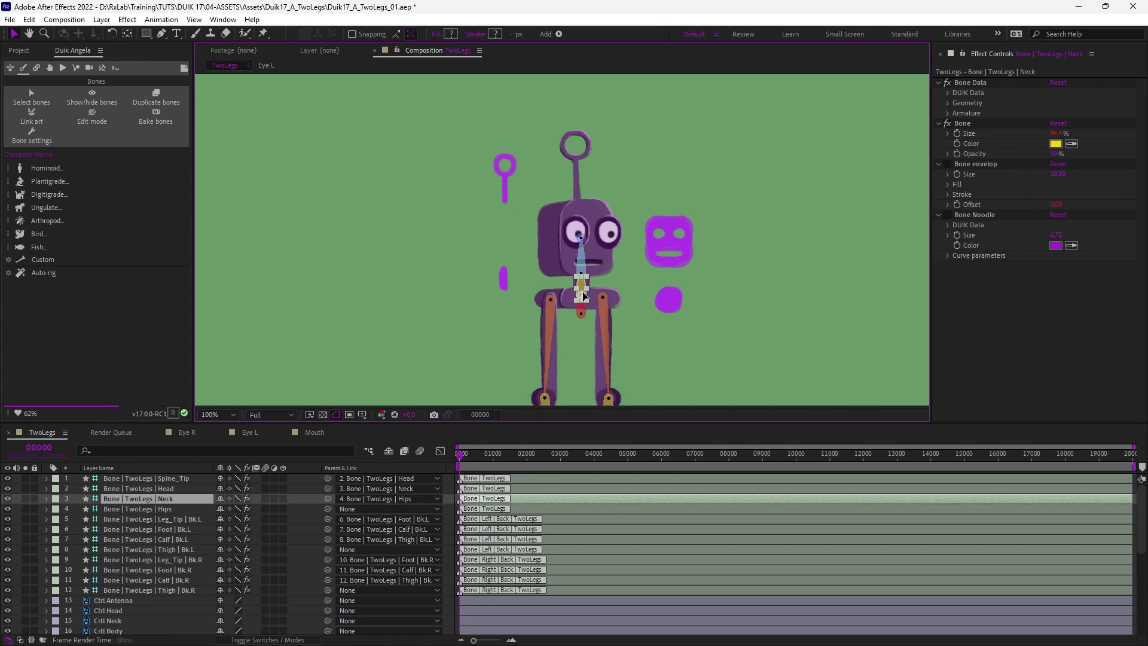
click(581, 250)
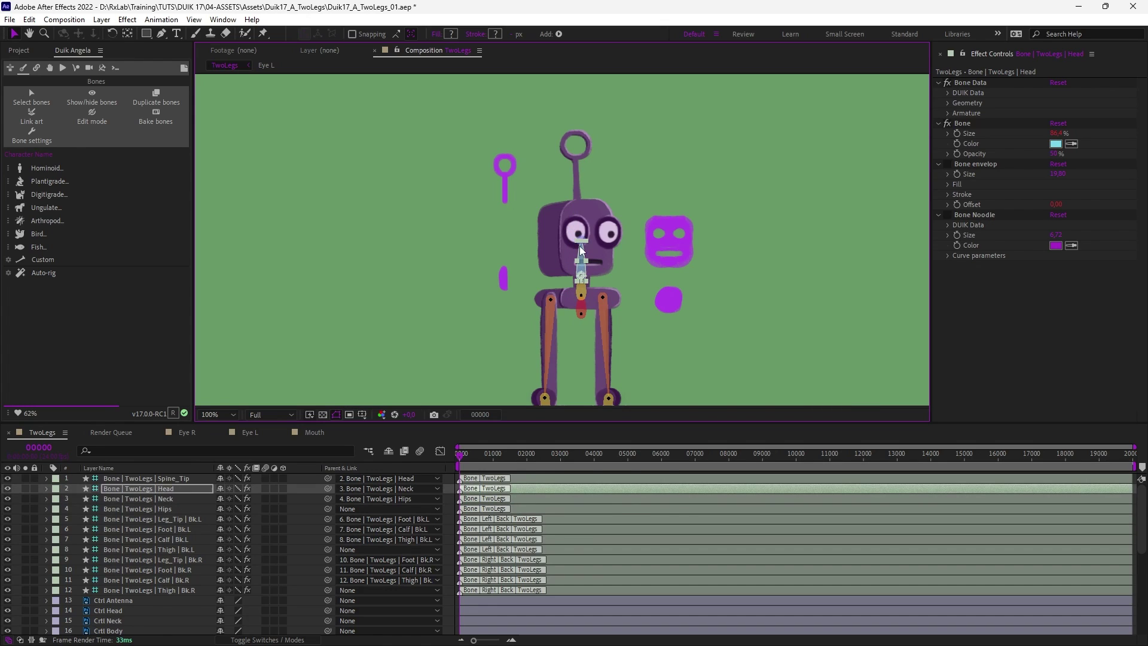
drag(581, 261, 583, 250)
click(599, 217)
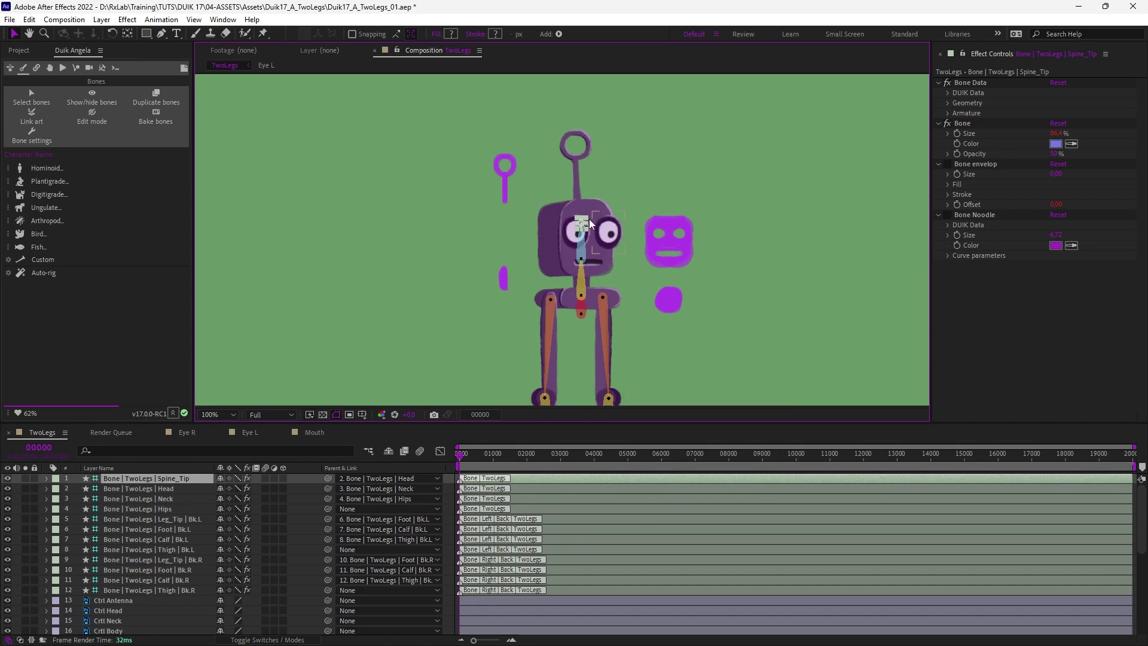
drag(585, 209, 586, 203)
Step: Deselect the bones and save the project
key(F2)
scroll(567, 229, down, 1)
drag(574, 271, 589, 280)
key(ctrl+s)
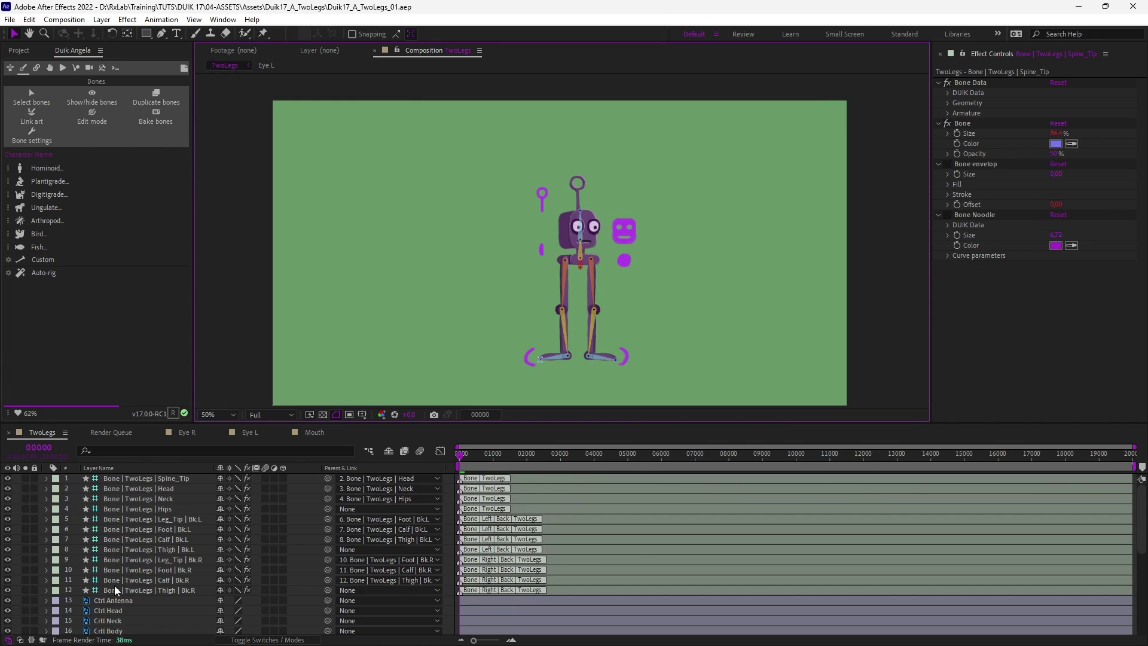
Step: Move the six control layers from Ctrl Antenna to Ctrl Foot L to the top of the layer stack
scroll(142, 601, down, 2)
scroll(120, 558, down, 1)
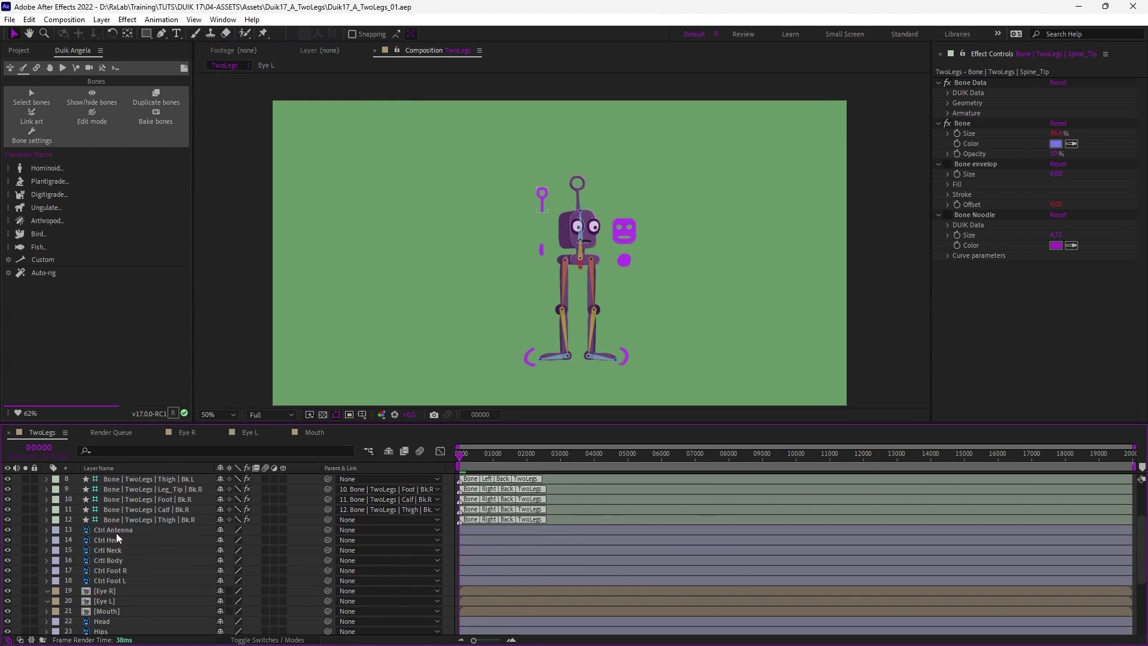
click(117, 531)
shift+click(118, 581)
drag(120, 530, 132, 481)
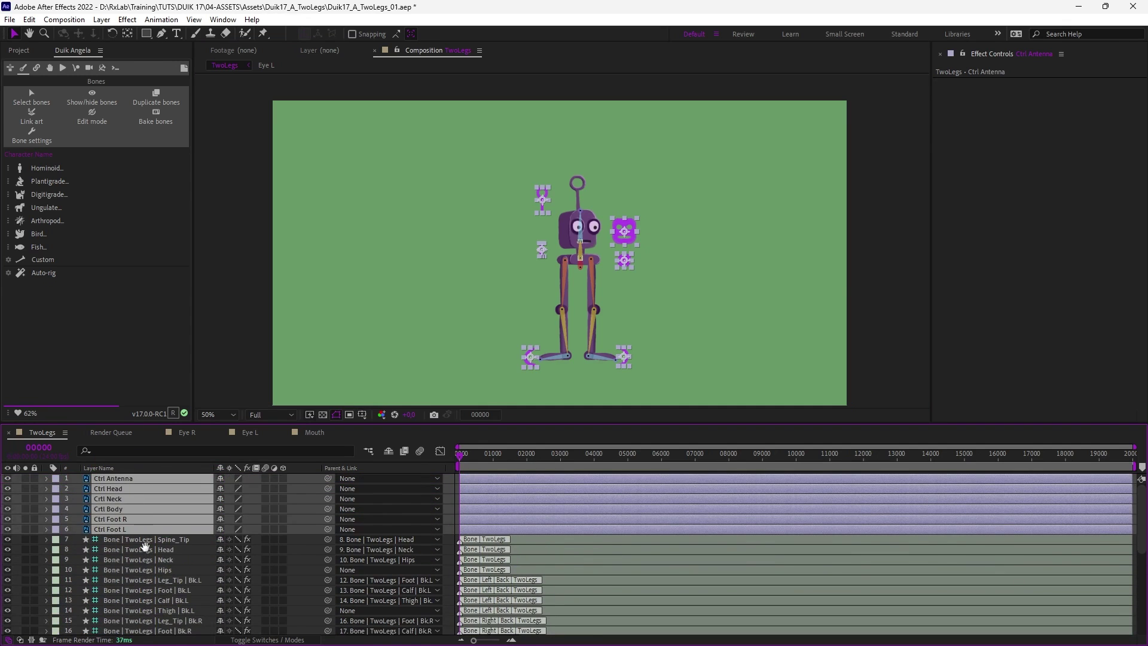
Step: Link the artwork layers from Eye R to Hips Back to the bones with Link art, and deselect everything
drag(145, 546, 142, 325)
click(155, 505)
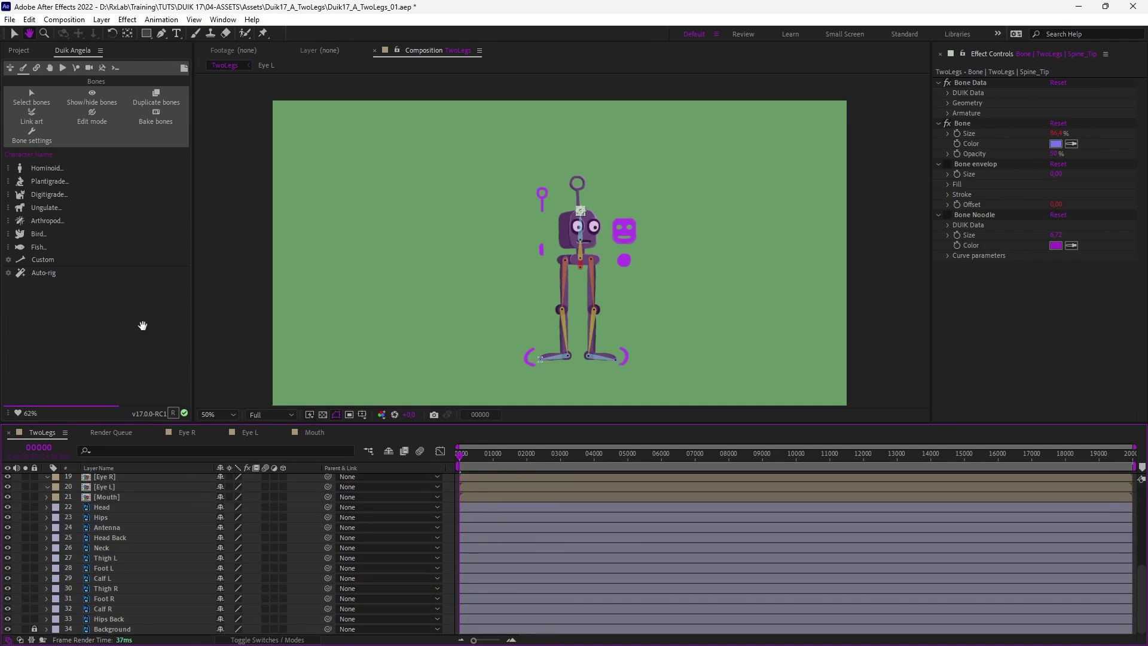
shift+click(119, 626)
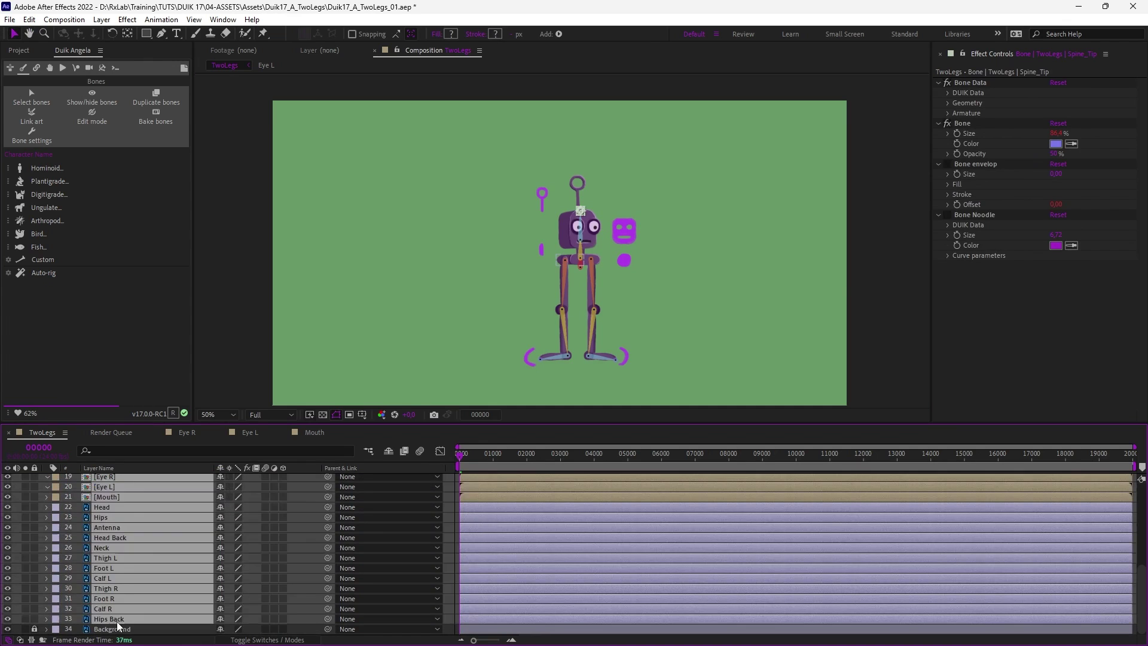
click(36, 117)
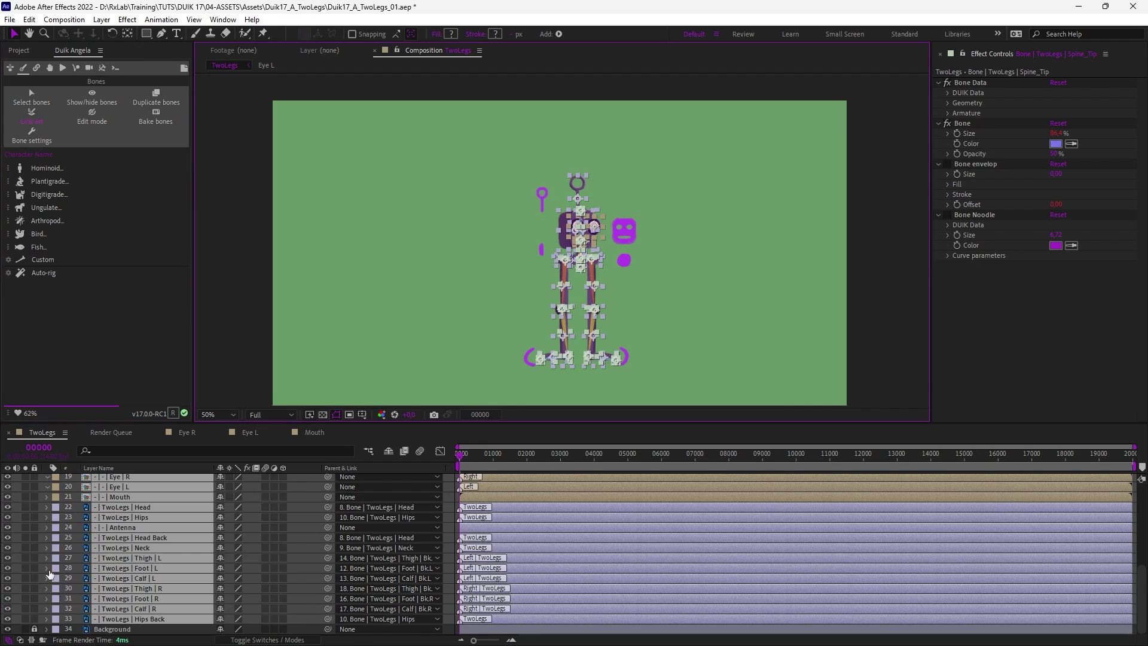
key(ctrl+shift+a)
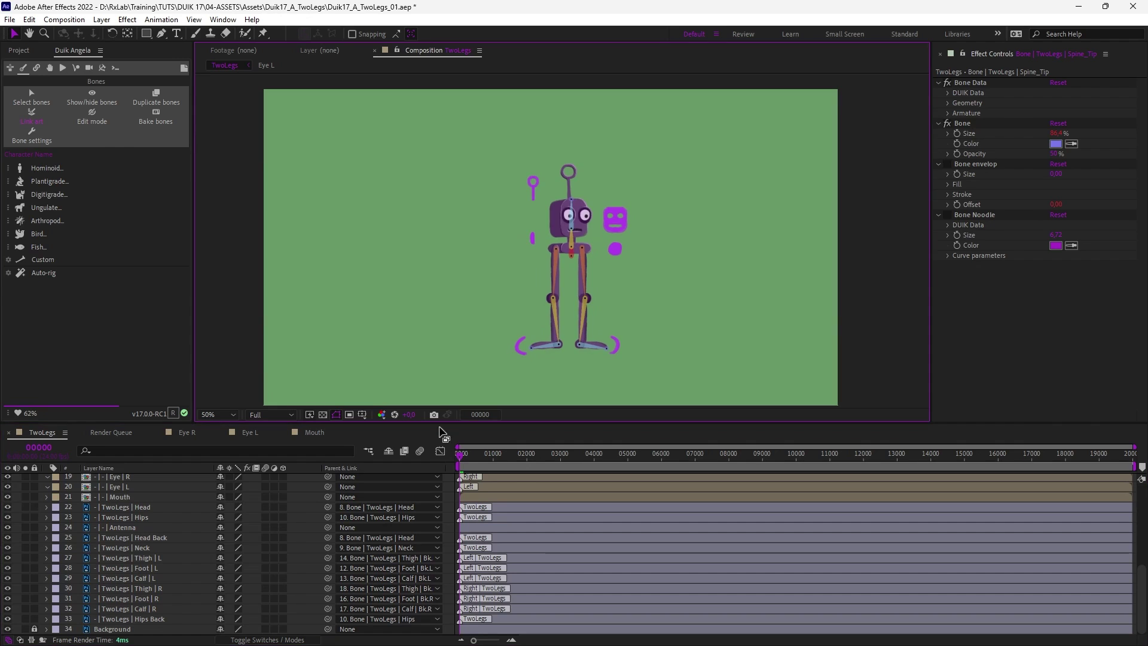
Step: Parent the Eye R, Eye L and Mouth layers to the TwoLegs Head bone
scroll(599, 215, up, 1)
drag(552, 326, 542, 228)
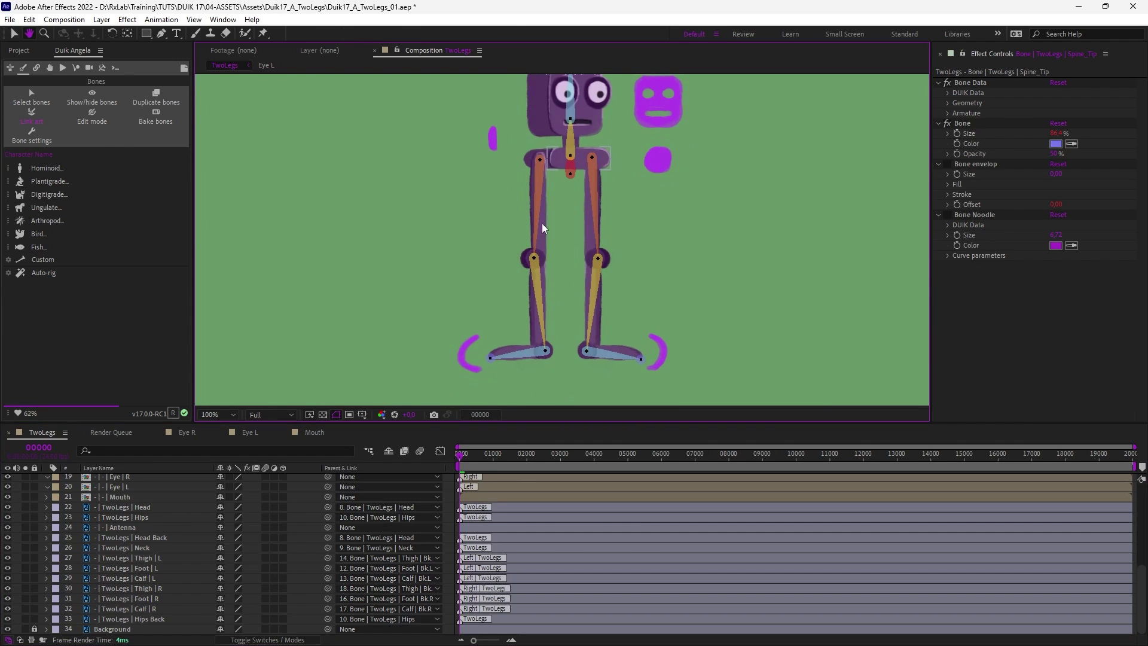
scroll(128, 574, up, 2)
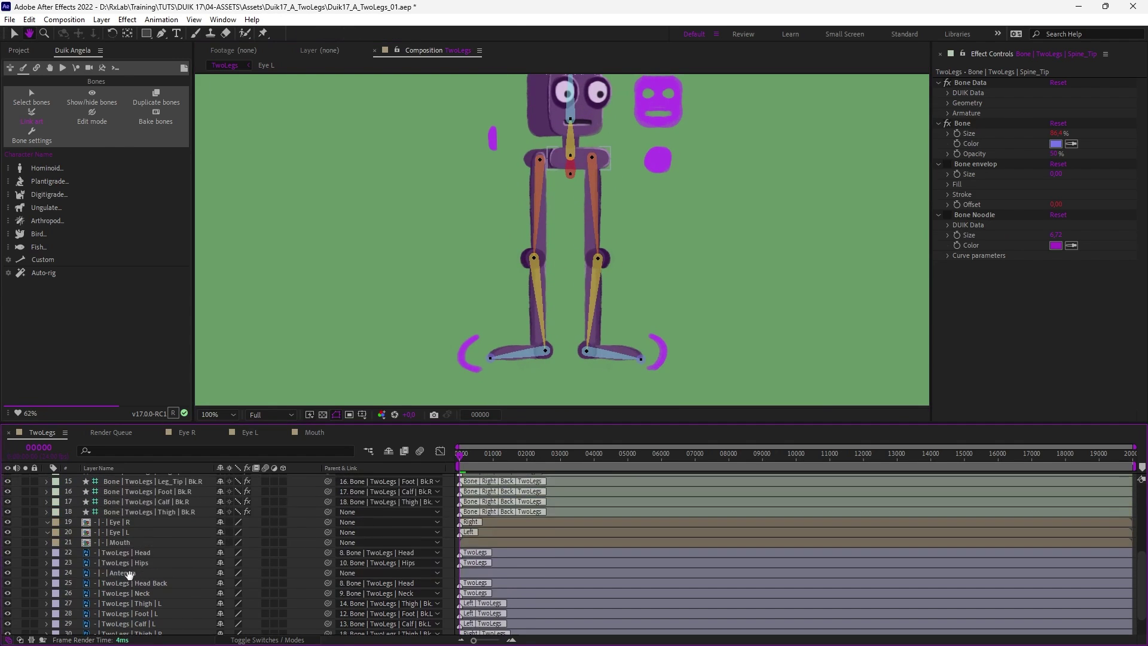
scroll(128, 574, up, 1)
key(v)
click(118, 546)
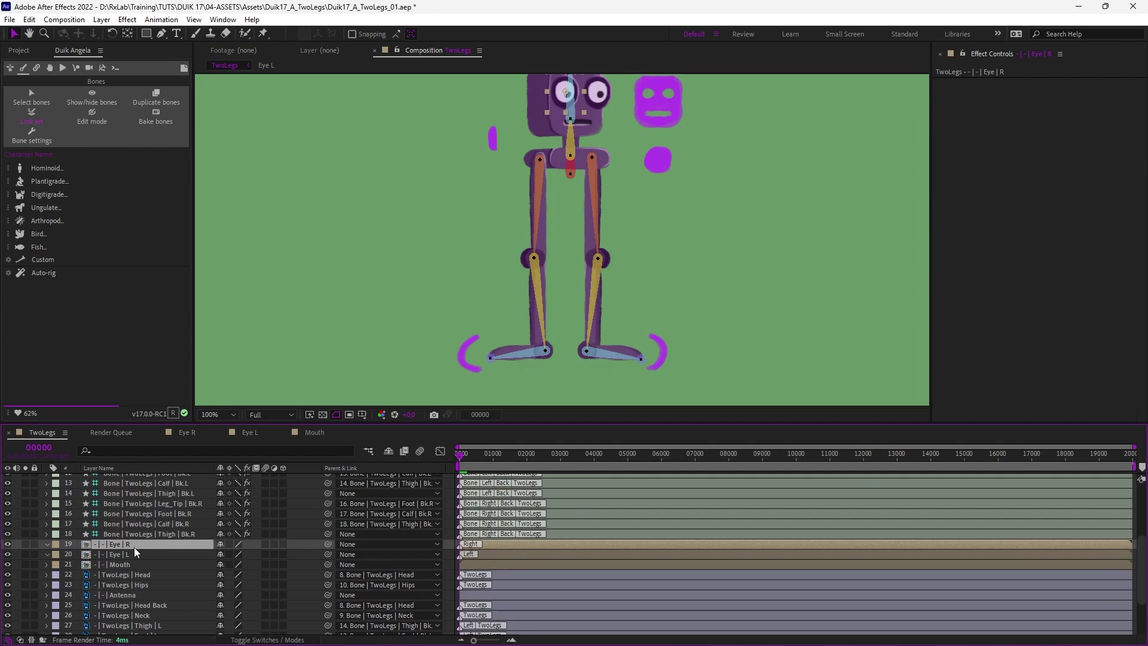
shift+click(117, 565)
click(379, 544)
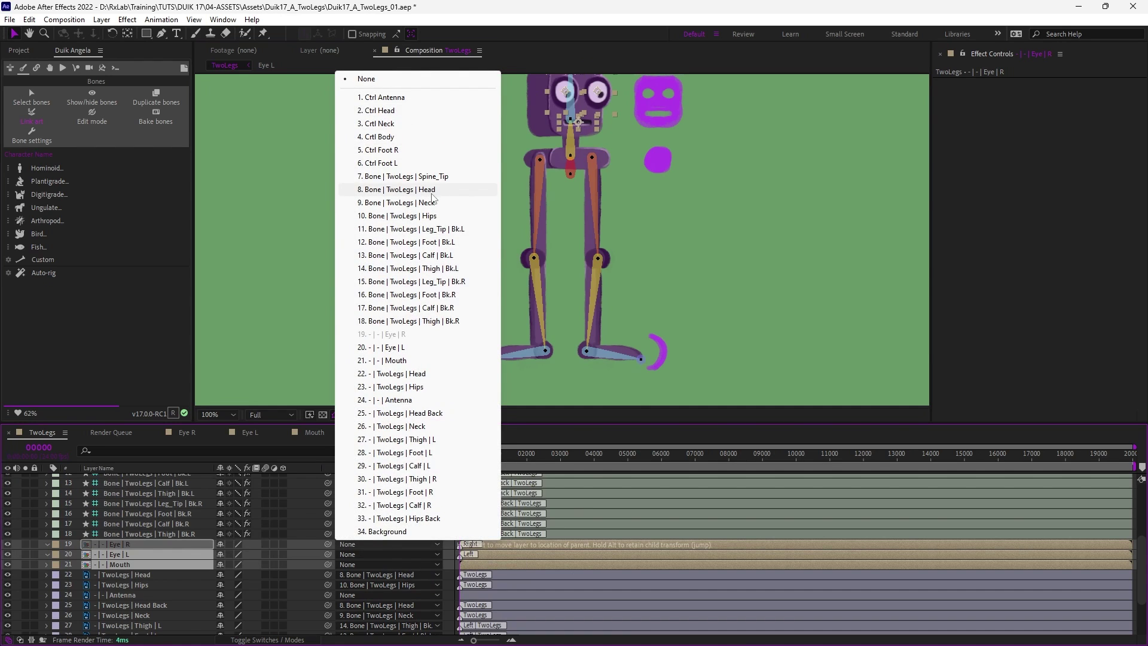
click(435, 190)
Step: Parent the Antenna layer to the TwoLegs Head bone
scroll(137, 550, down, 2)
click(123, 547)
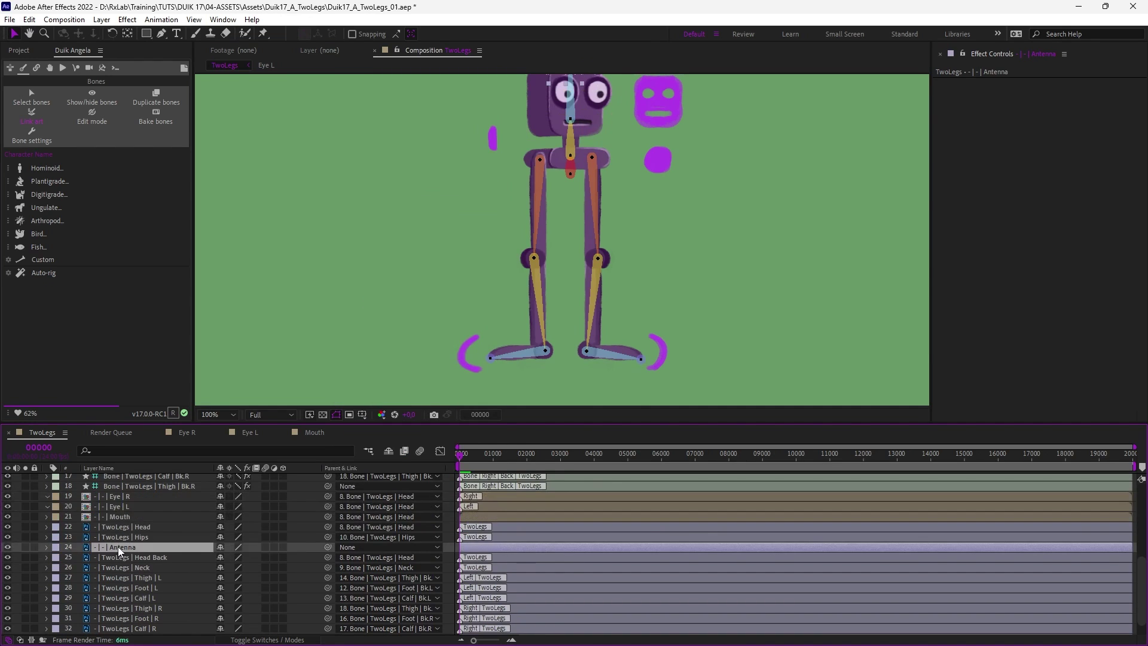
click(383, 547)
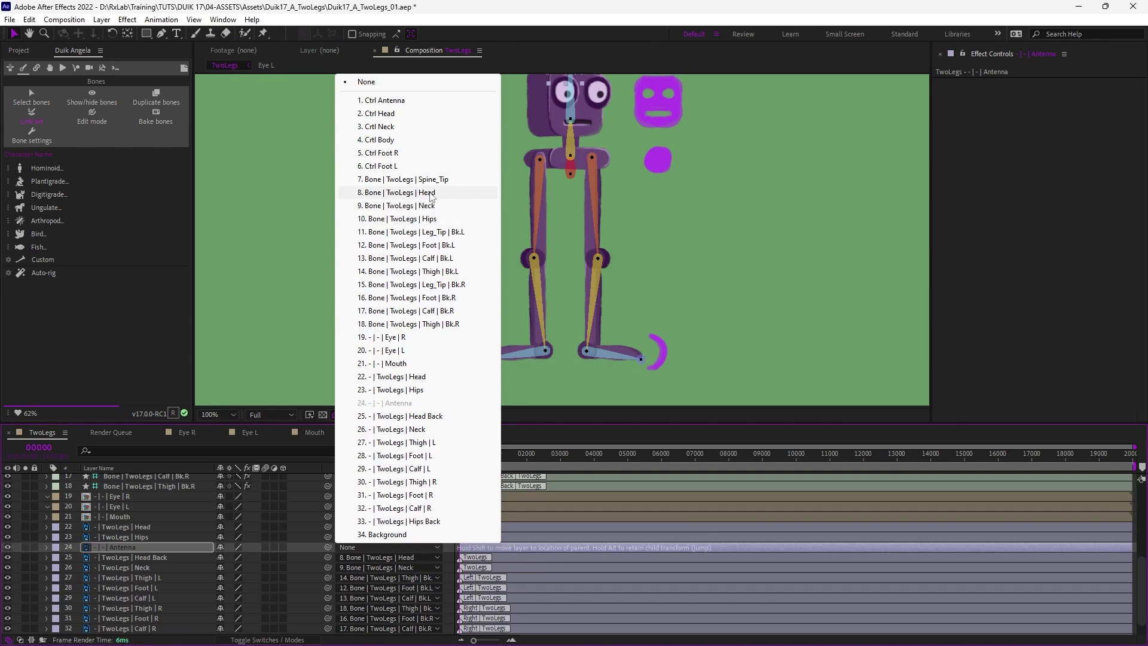
click(418, 192)
Step: Test the bone links by rotating the Thigh Bk.R bone and the Neck bone, undoing each rotation
scroll(189, 550, down, 2)
scroll(180, 543, up, 4)
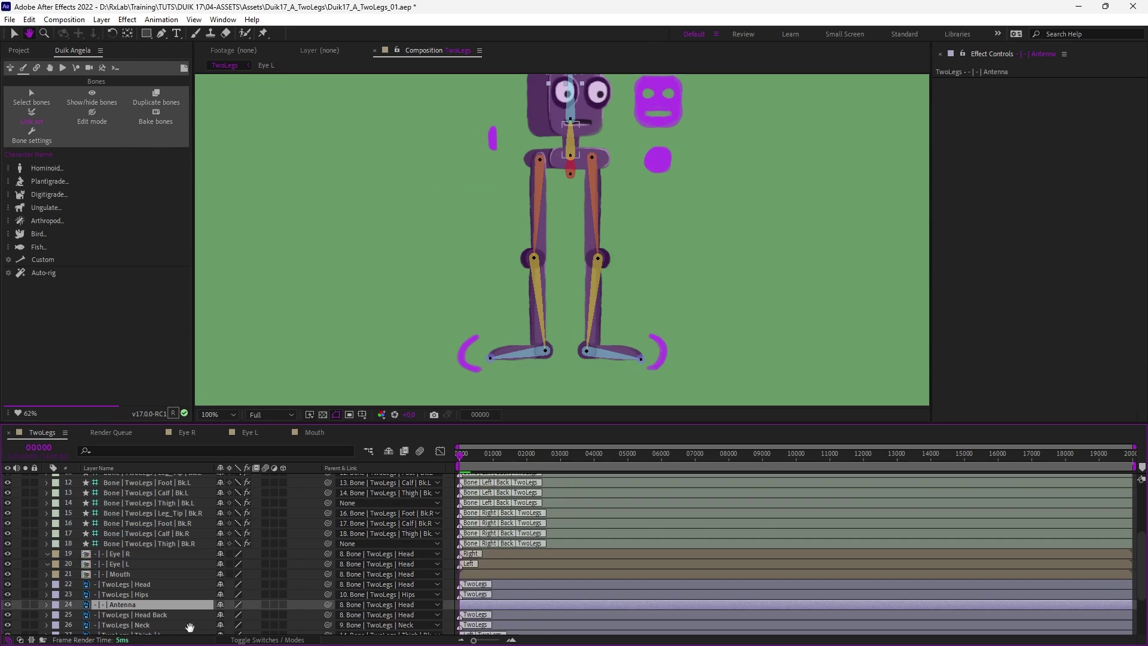
scroll(189, 538, down, 4)
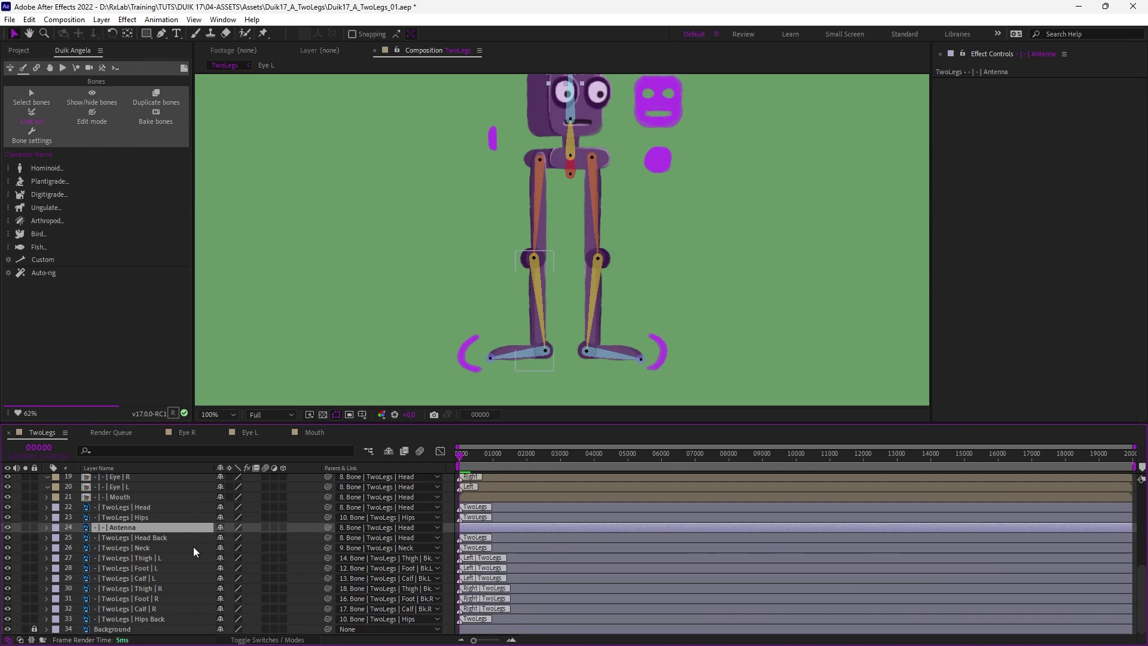
scroll(168, 537, up, 7)
key(w)
click(537, 206)
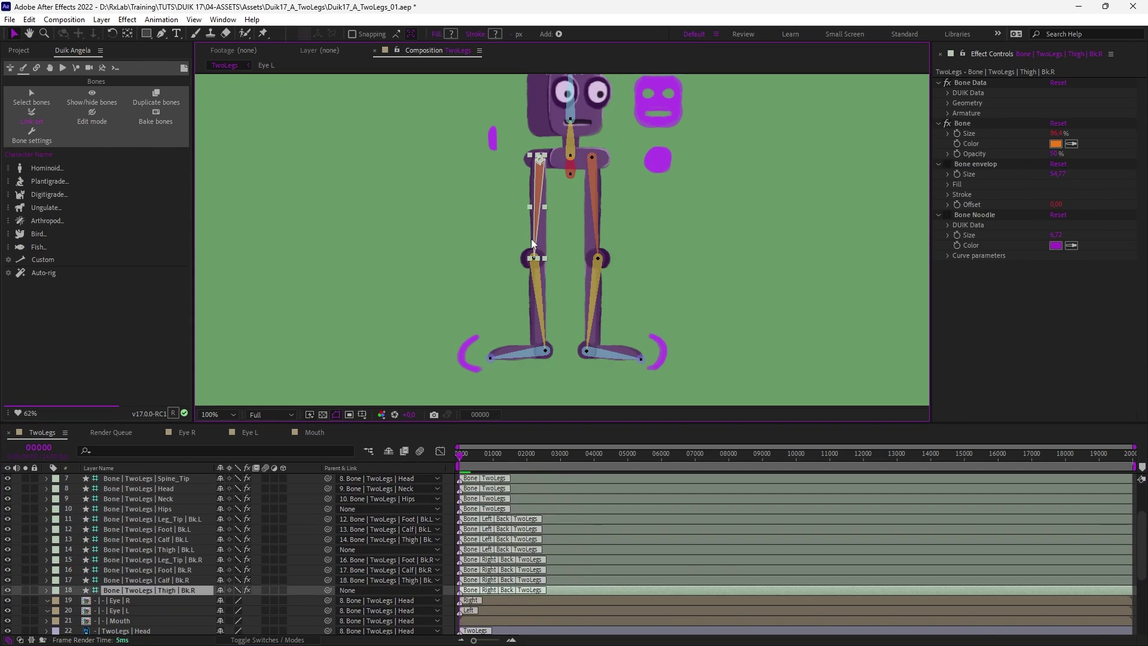
drag(534, 228, 517, 285)
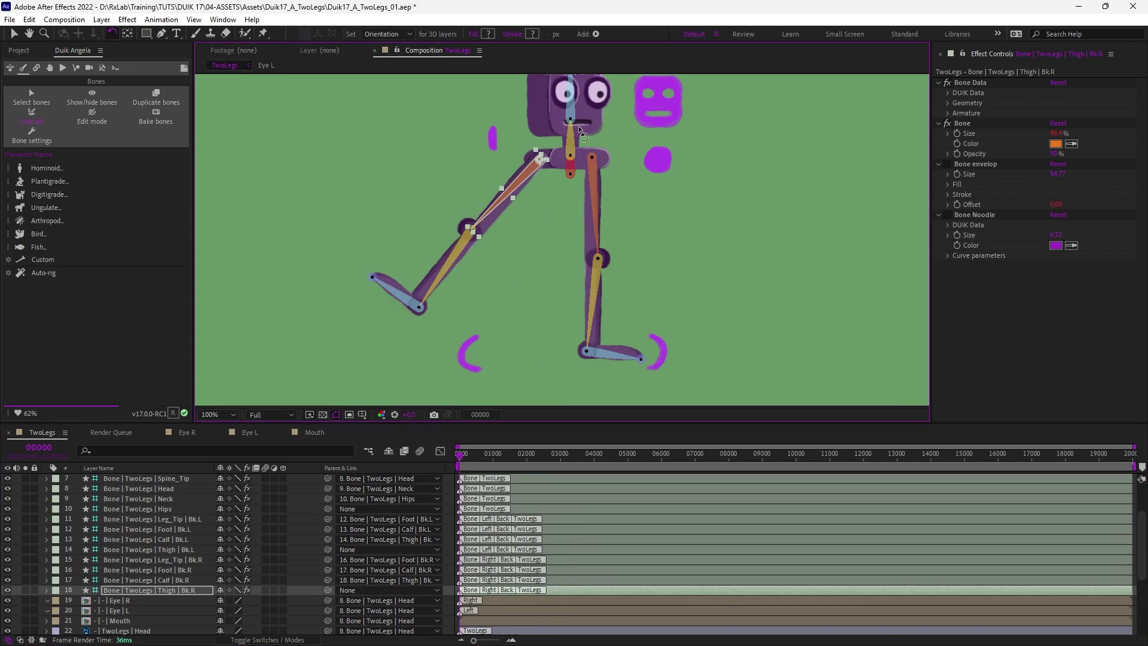
key(ctrl+z)
drag(571, 138, 562, 137)
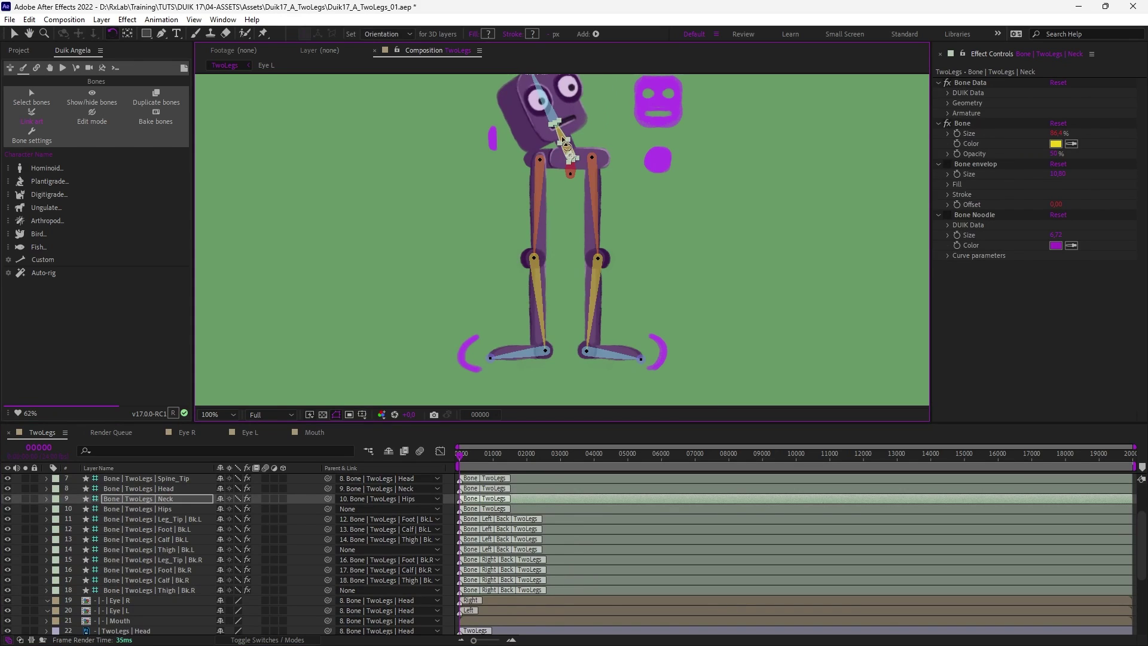
key(ctrl+z)
key(v)
Step: Move the anchor point of Ctrl Foot L onto the ankle joint of the Foot Bk.R bone
scroll(154, 562, down, 5)
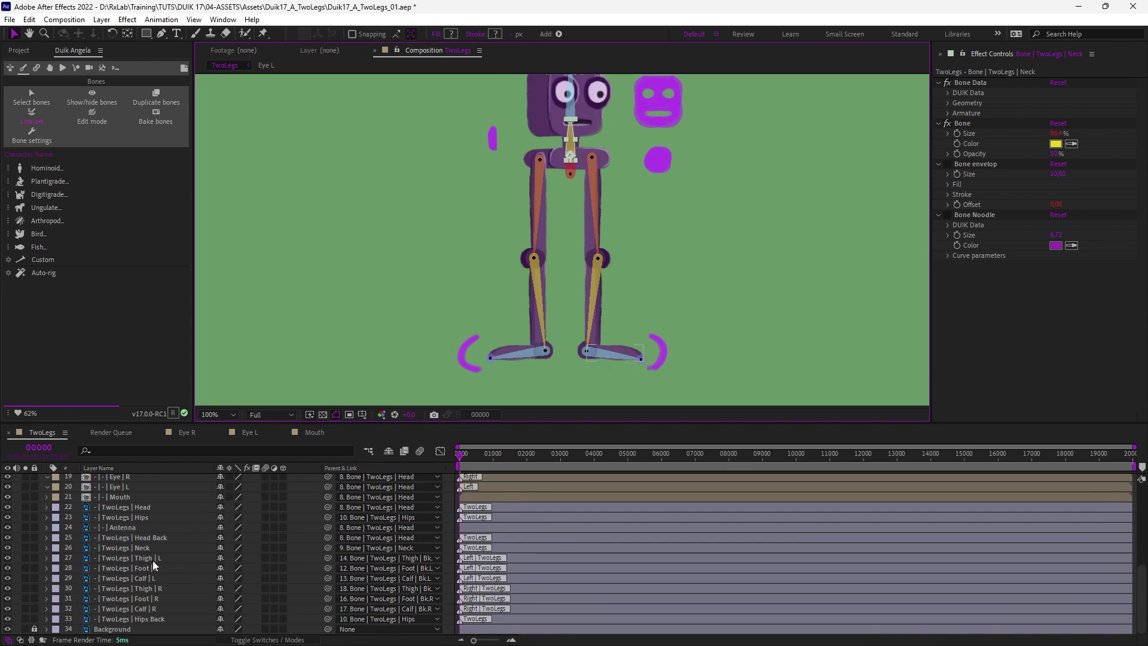
scroll(154, 565, up, 6)
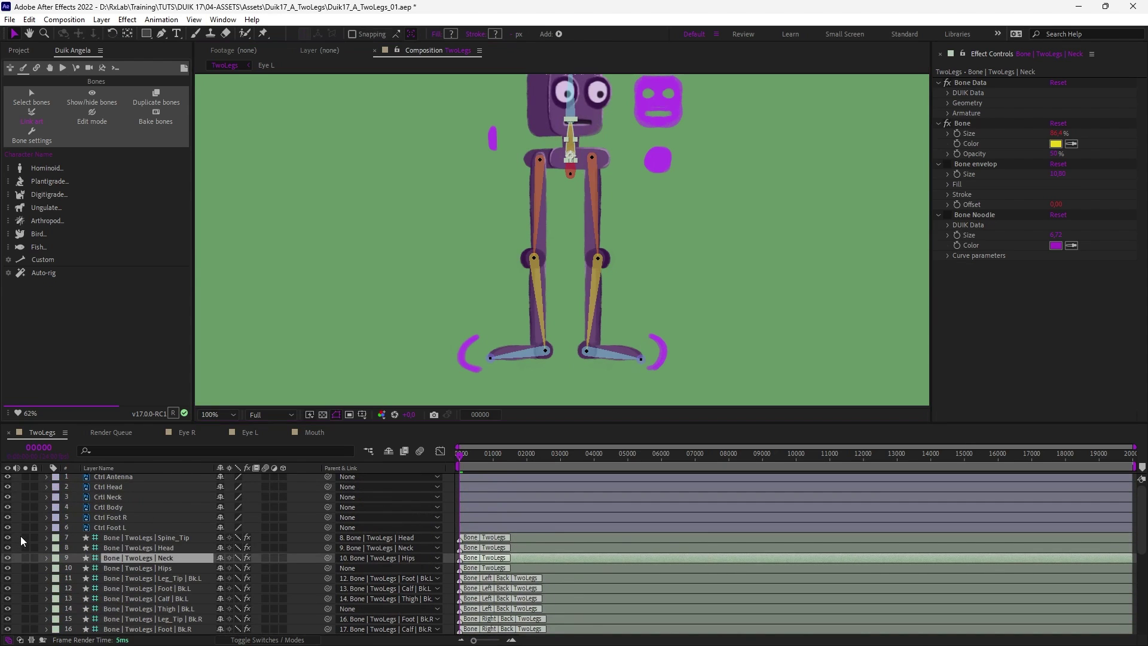
click(643, 245)
scroll(643, 245, down, 2)
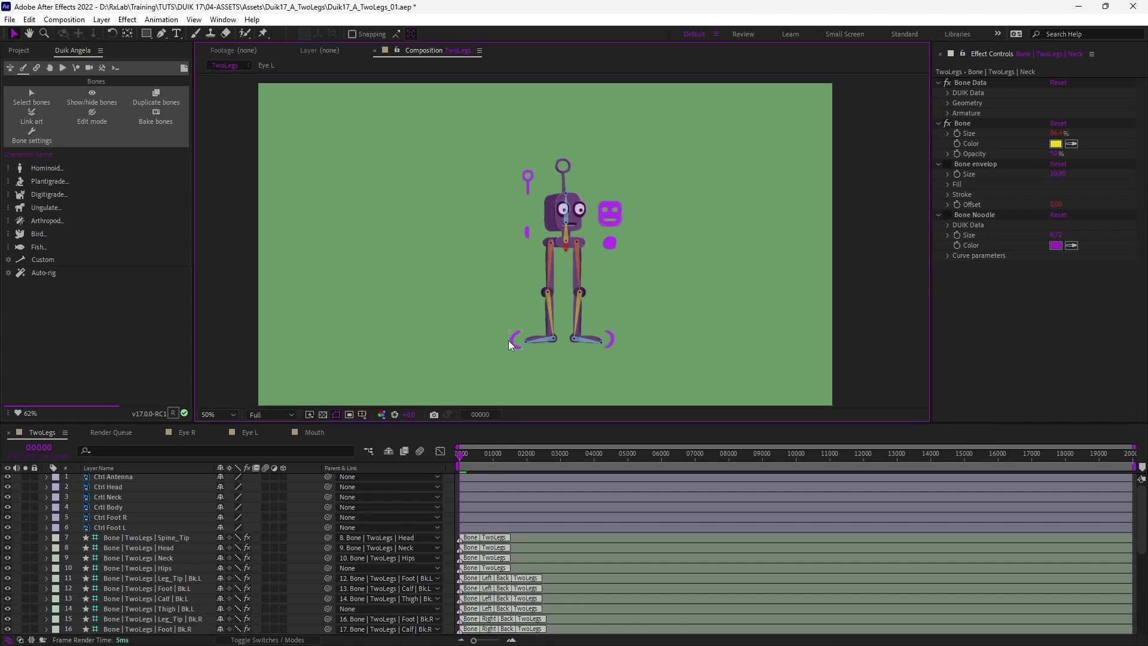
scroll(549, 335, up, 1)
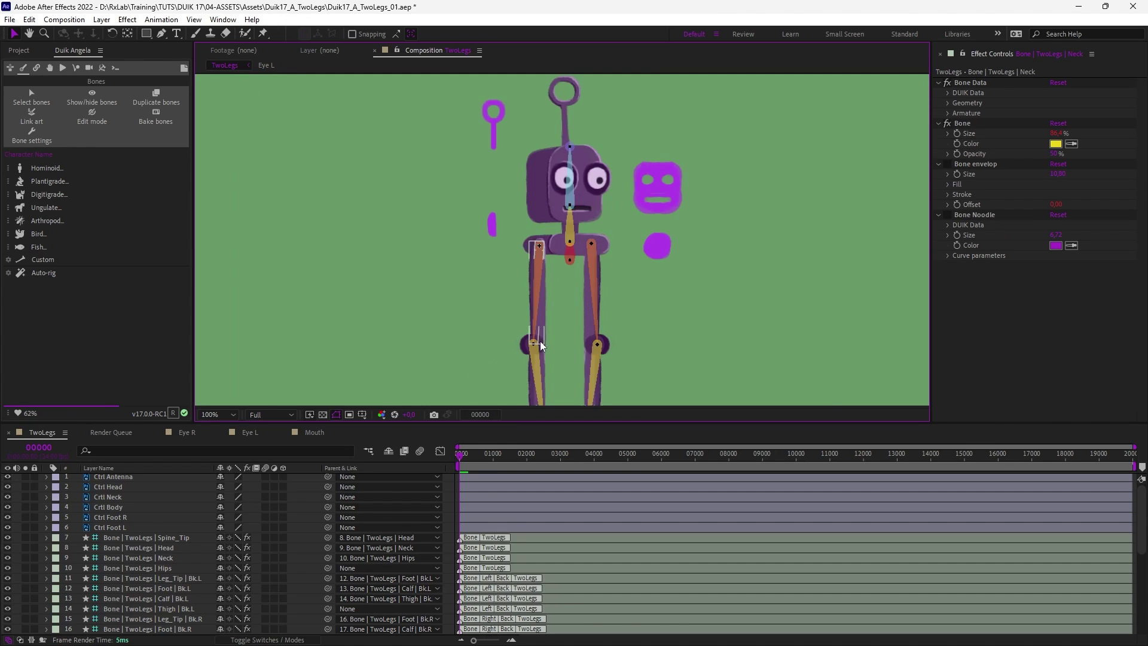
drag(523, 293, 495, 163)
click(437, 322)
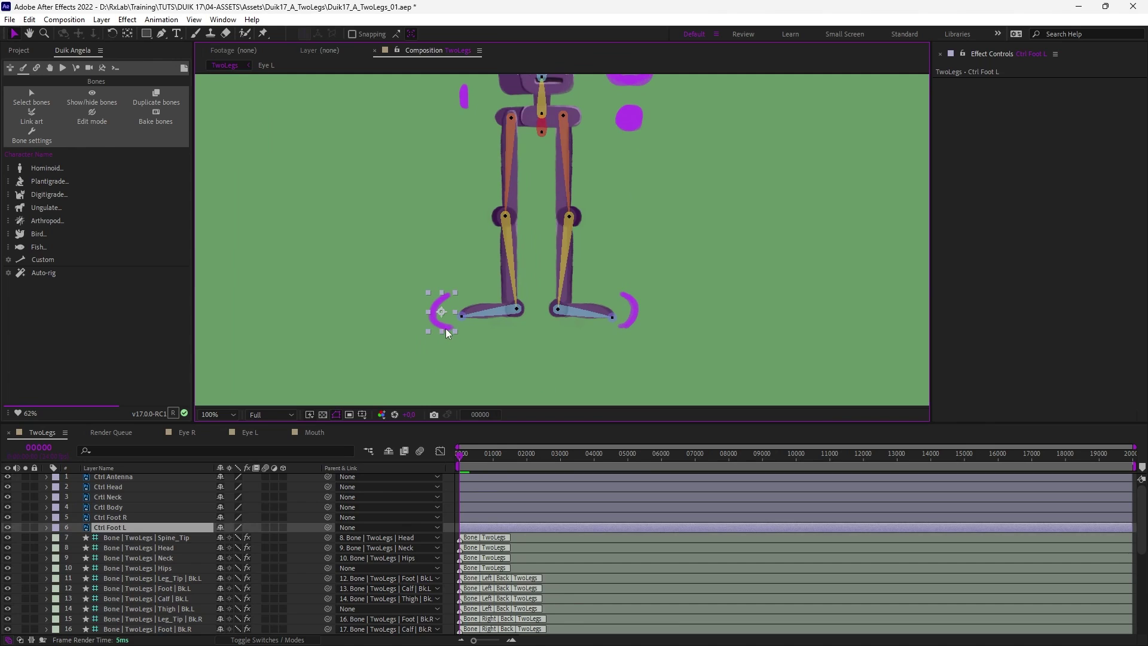
key(y)
drag(441, 312, 517, 310)
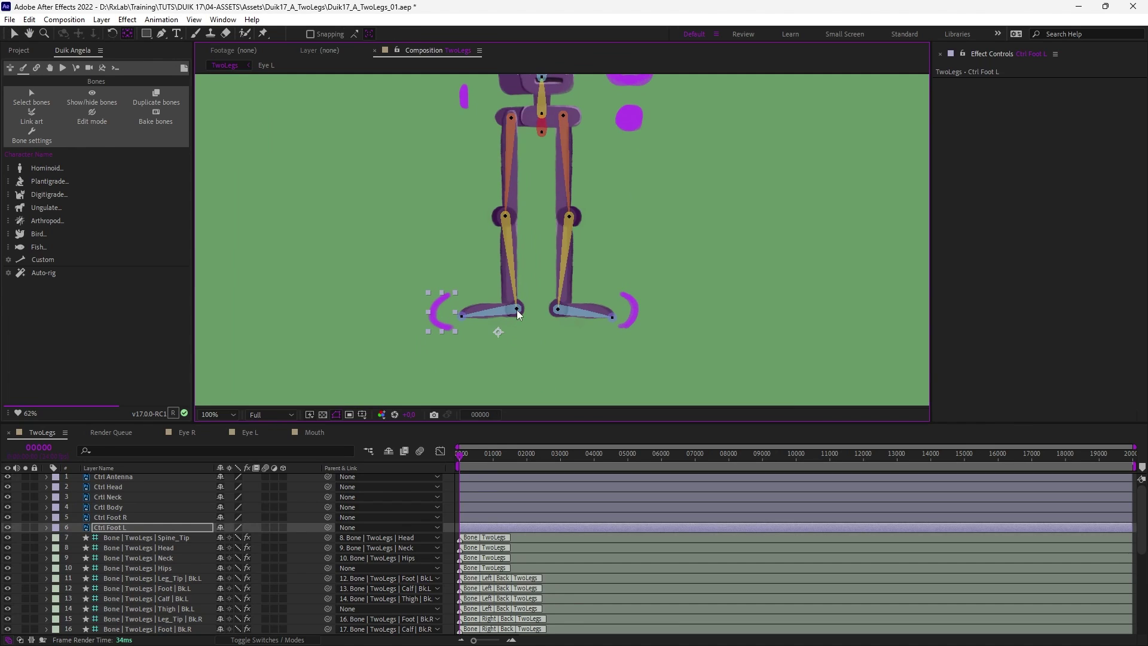
key(v)
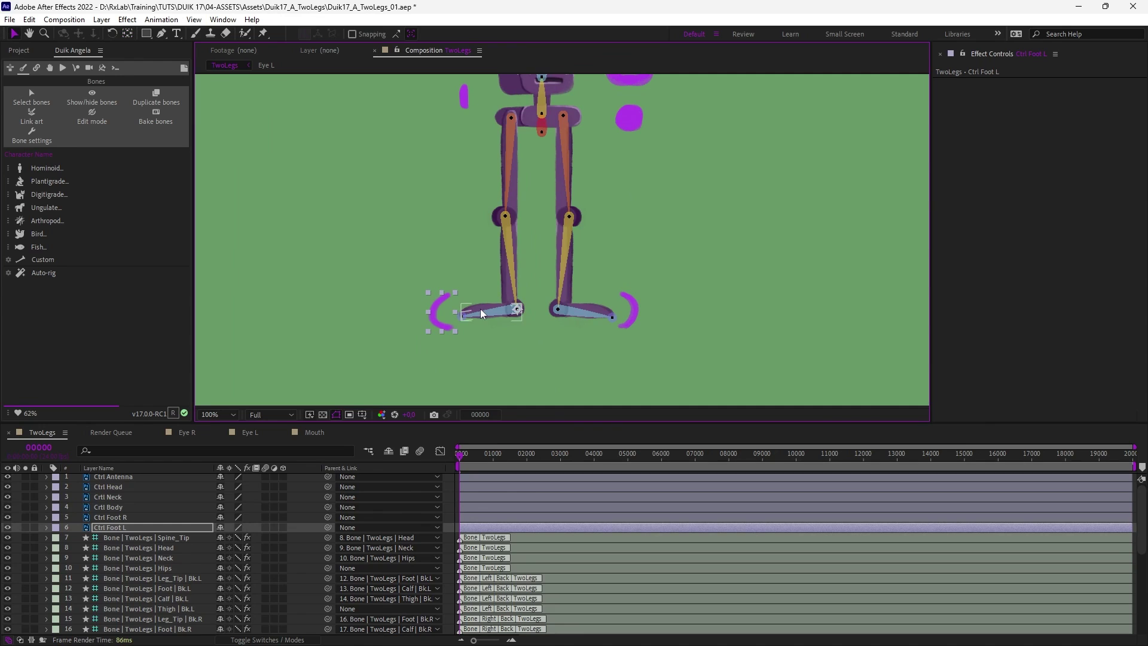
Step: Align Ctrl Foot L to the Foot Bk.R bone with Duik's Align layers
scroll(481, 314, up, 1)
drag(481, 315, 521, 229)
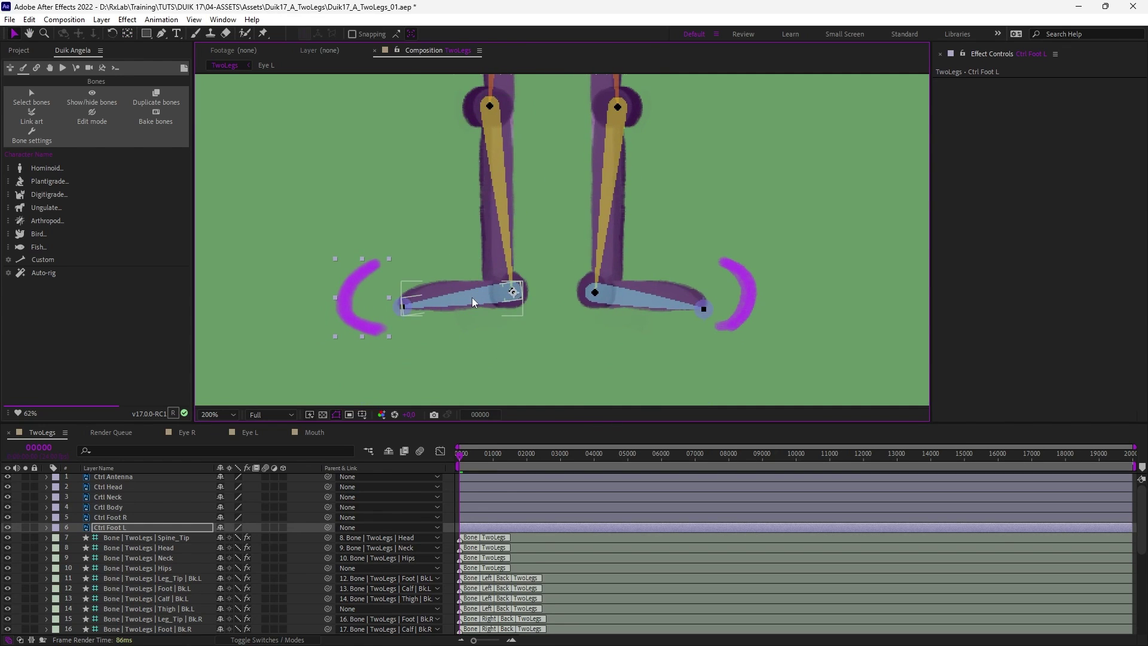
shift+click(443, 284)
click(36, 67)
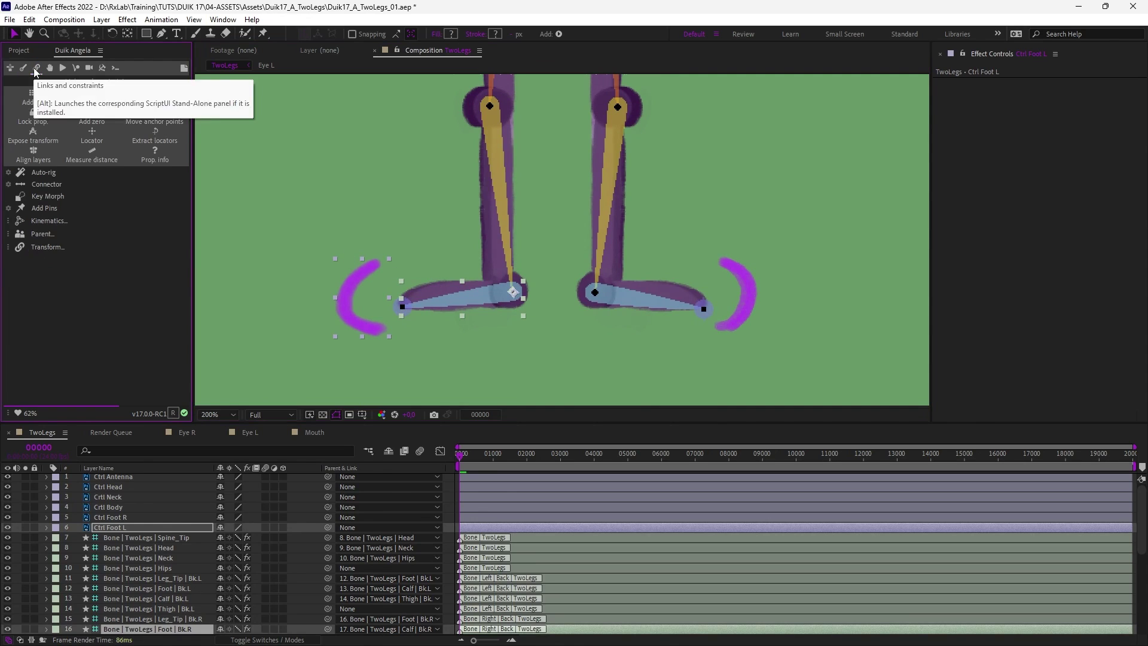
click(33, 155)
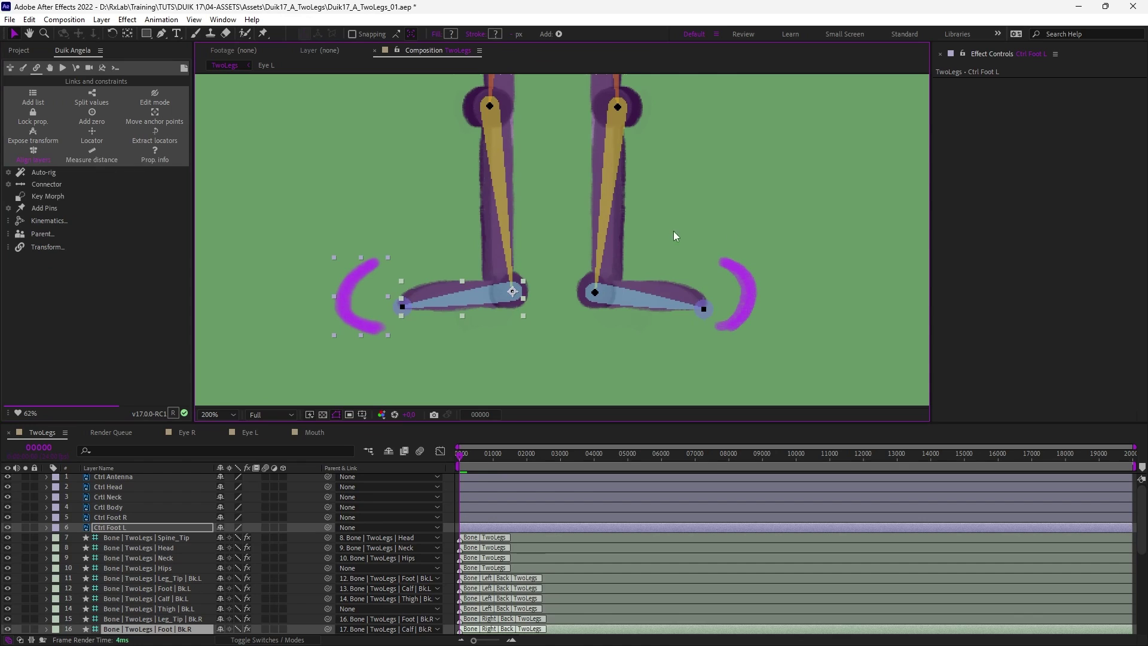
Step: Move the anchor point of Ctrl Foot R onto the Foot Bk.L bone's ankle joint and align the control to that bone
click(730, 278)
key(y)
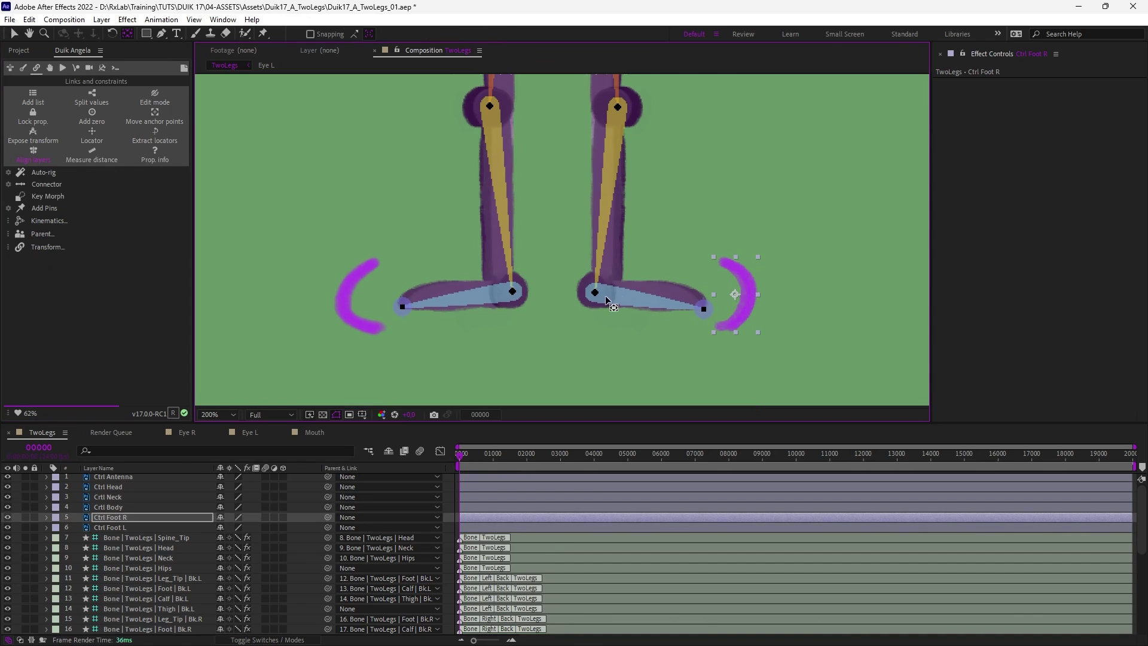
key(v)
shift+click(594, 292)
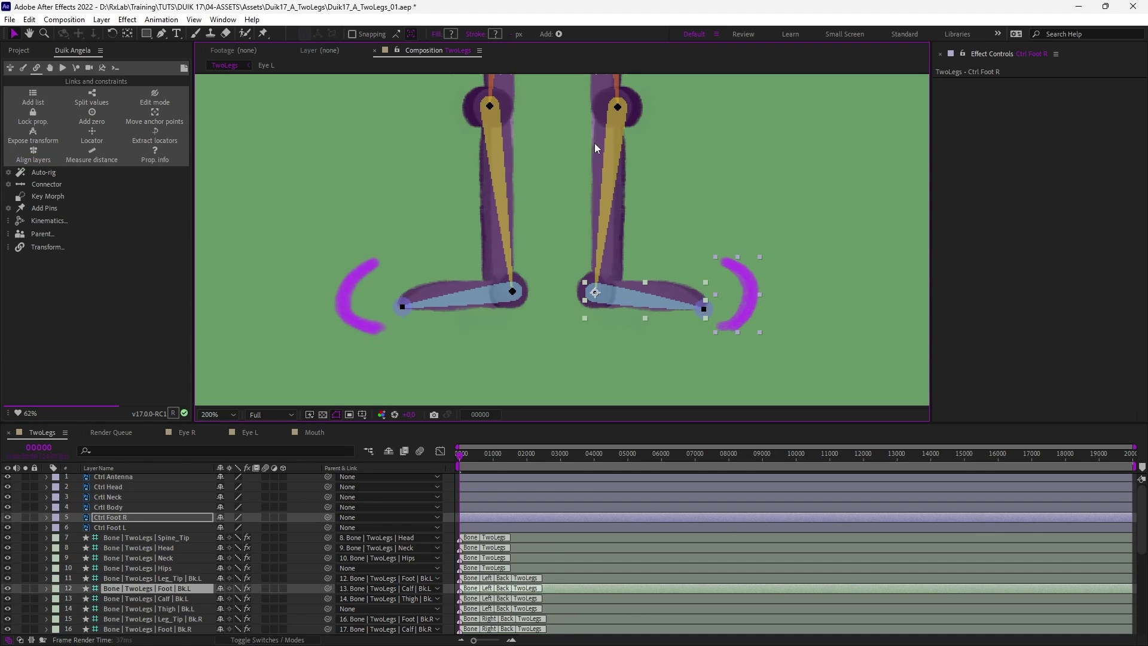
Step: Move the anchor point of Crtl Body onto the base of the Hips bone and align the control to that bone
key(space)
drag(660, 171, 666, 346)
drag(614, 180, 593, 350)
click(721, 260)
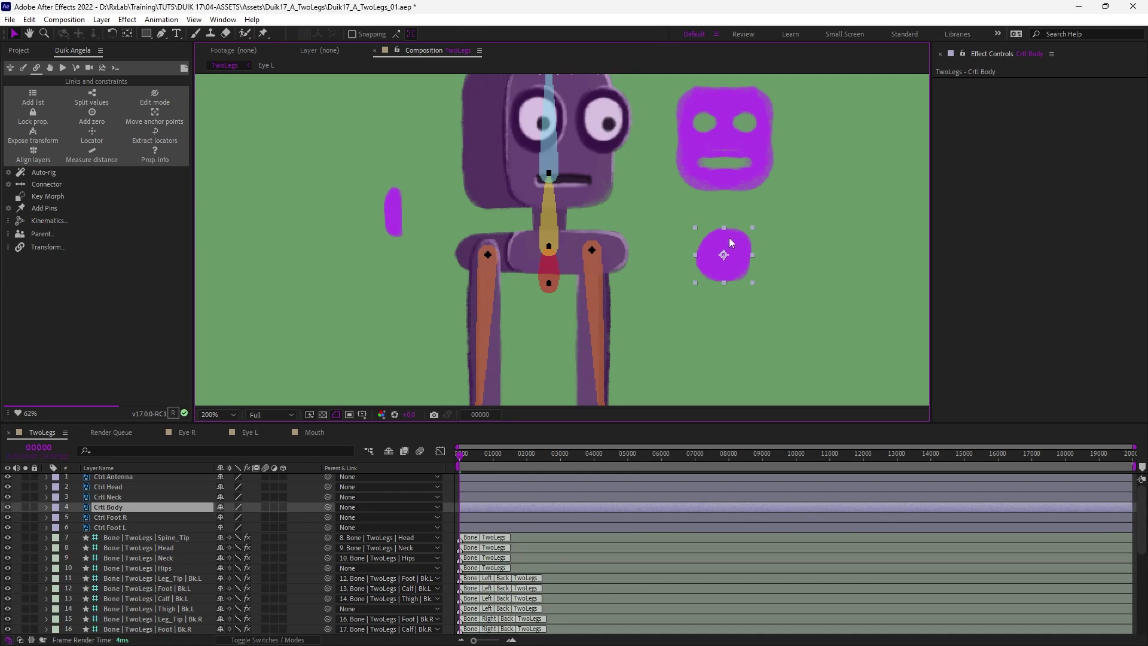
key(y)
drag(604, 270, 550, 283)
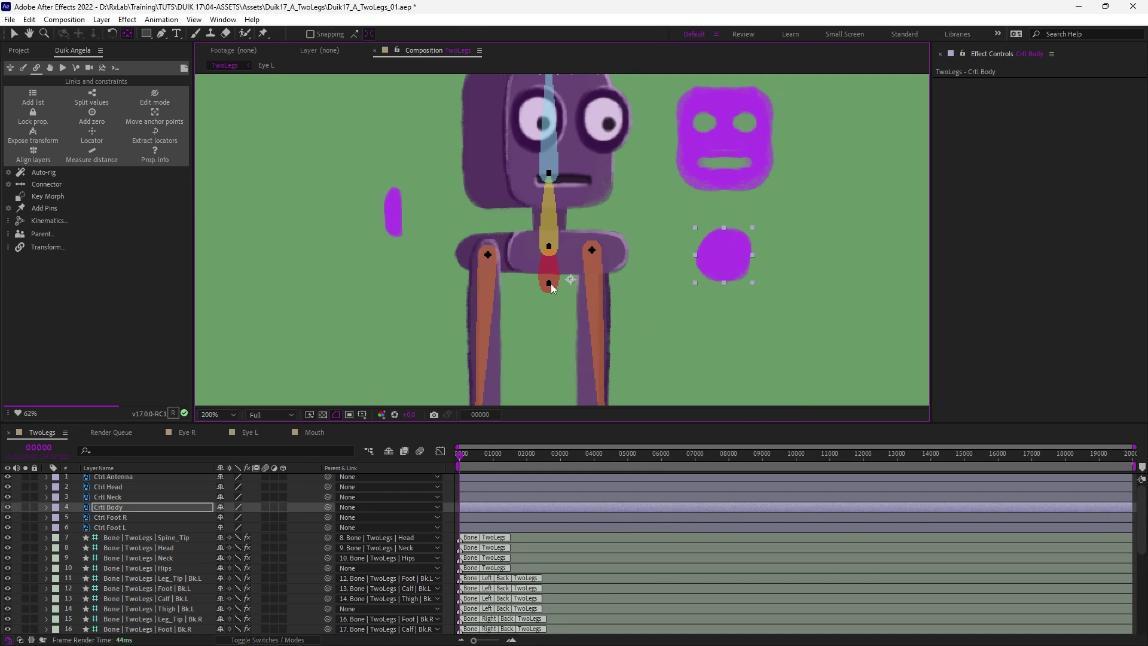
key(v)
shift+click(548, 267)
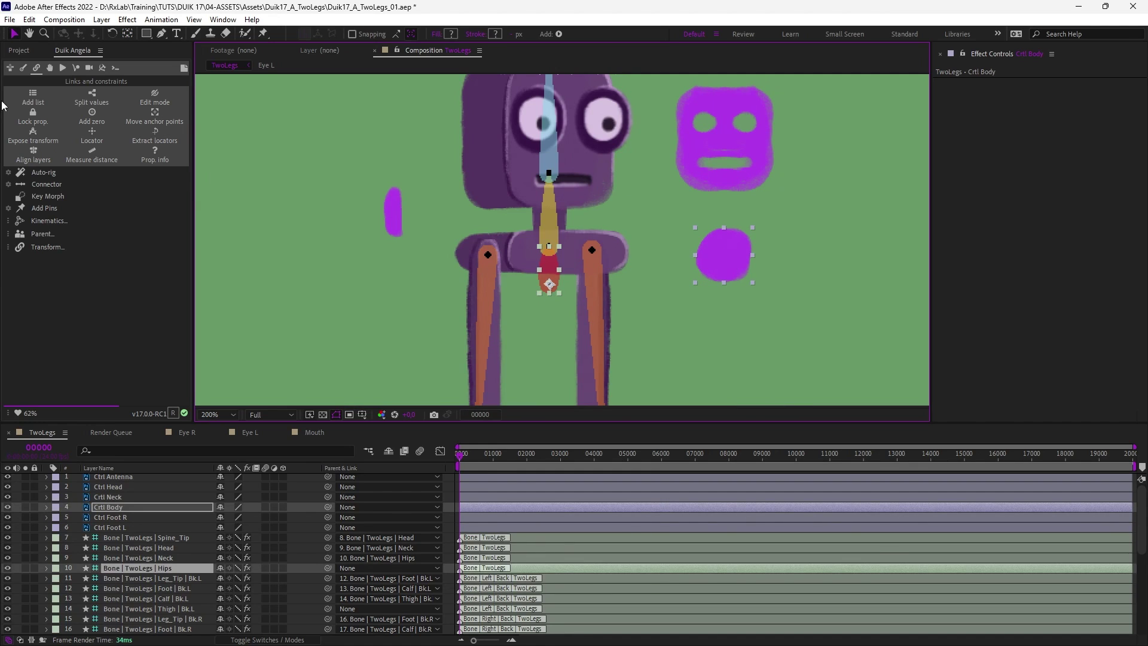
click(33, 153)
Step: Move the anchor point of Crtl Neck onto the base of the Neck bone and align the control to that bone
click(397, 218)
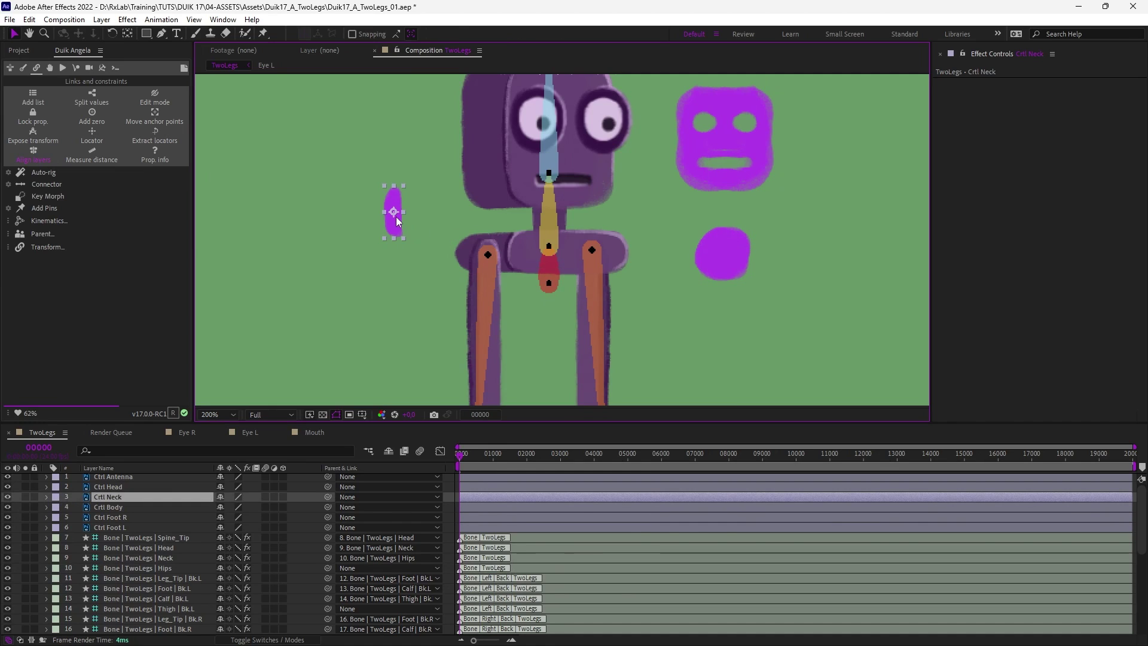
key(y)
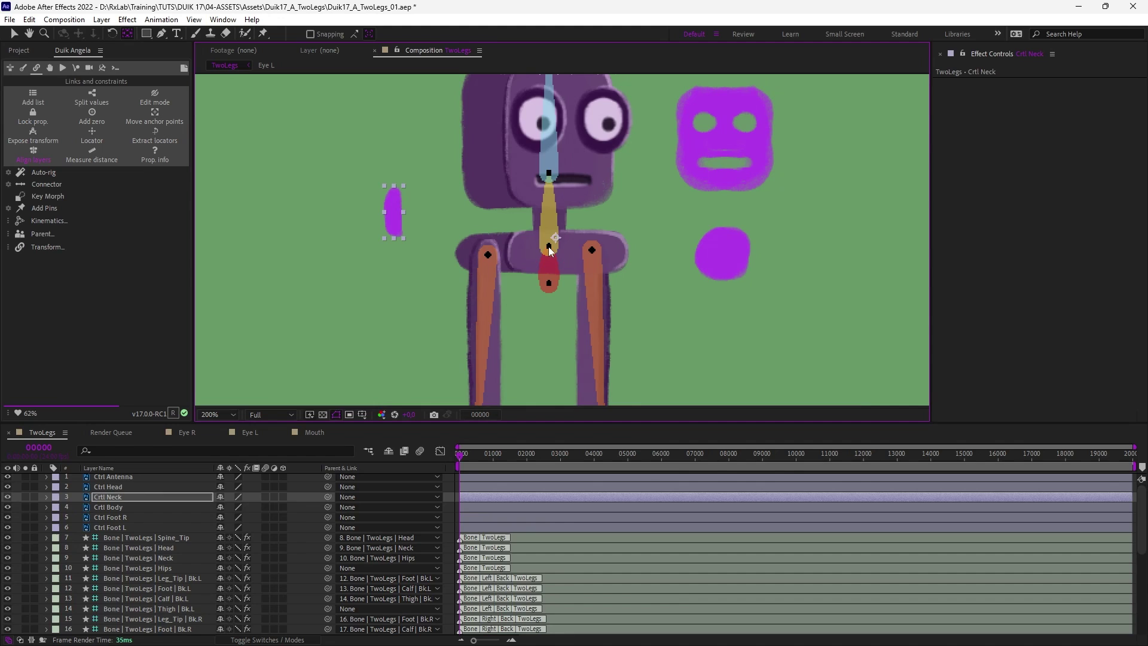
key(v)
click(548, 247)
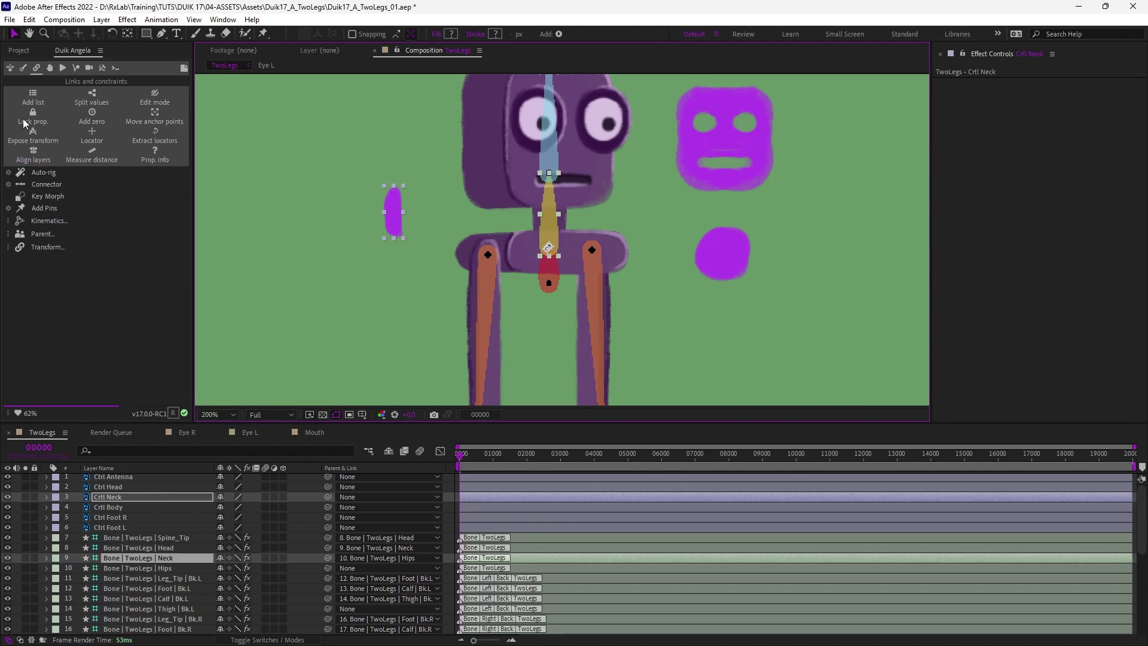
Step: Move the anchor point of Ctrl Head onto the base of the Head bone and align the control to that bone
click(685, 116)
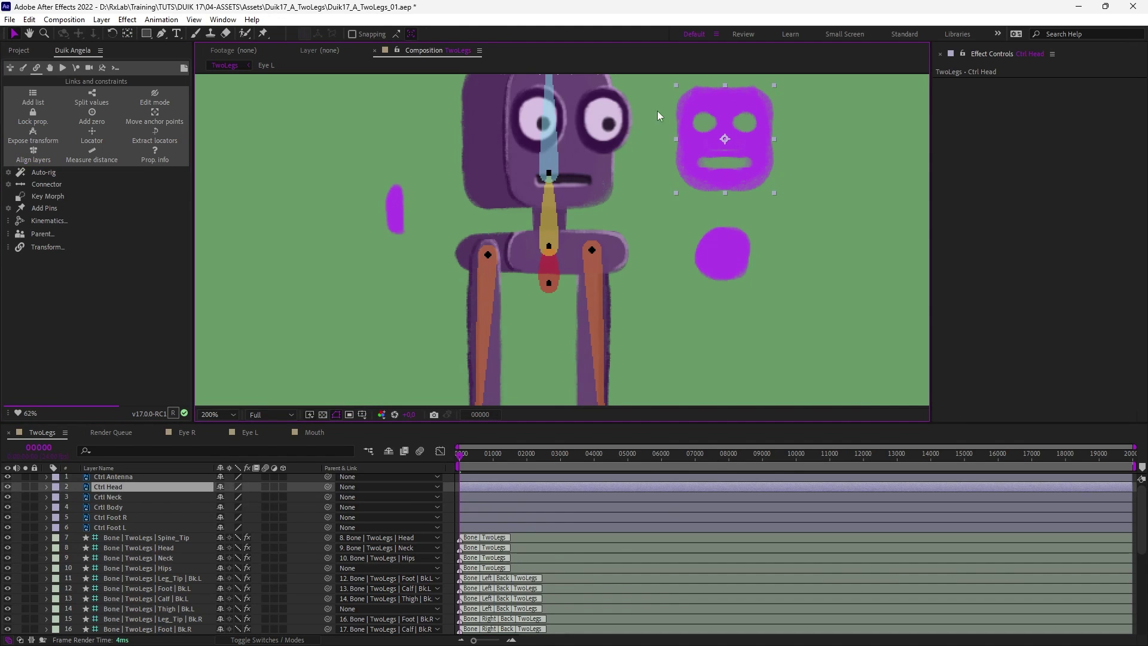
drag(658, 110, 602, 210)
key(y)
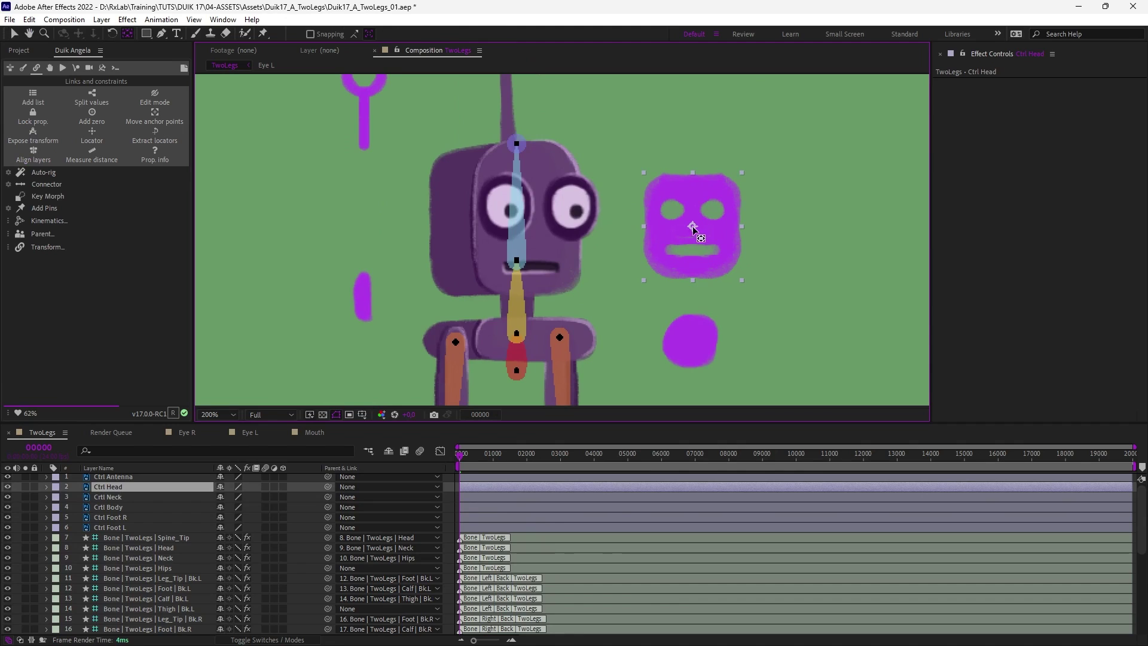
drag(693, 226, 516, 261)
key(v)
shift+click(515, 235)
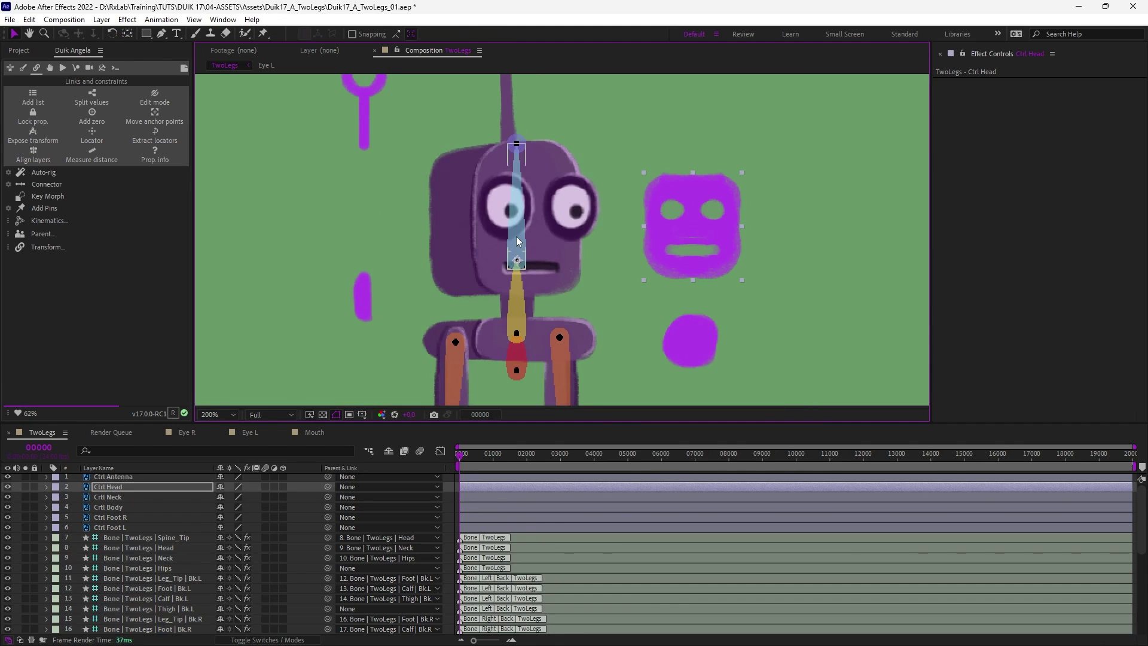
click(33, 155)
Step: Hide the Ctrl Antenna layer
key(comma)
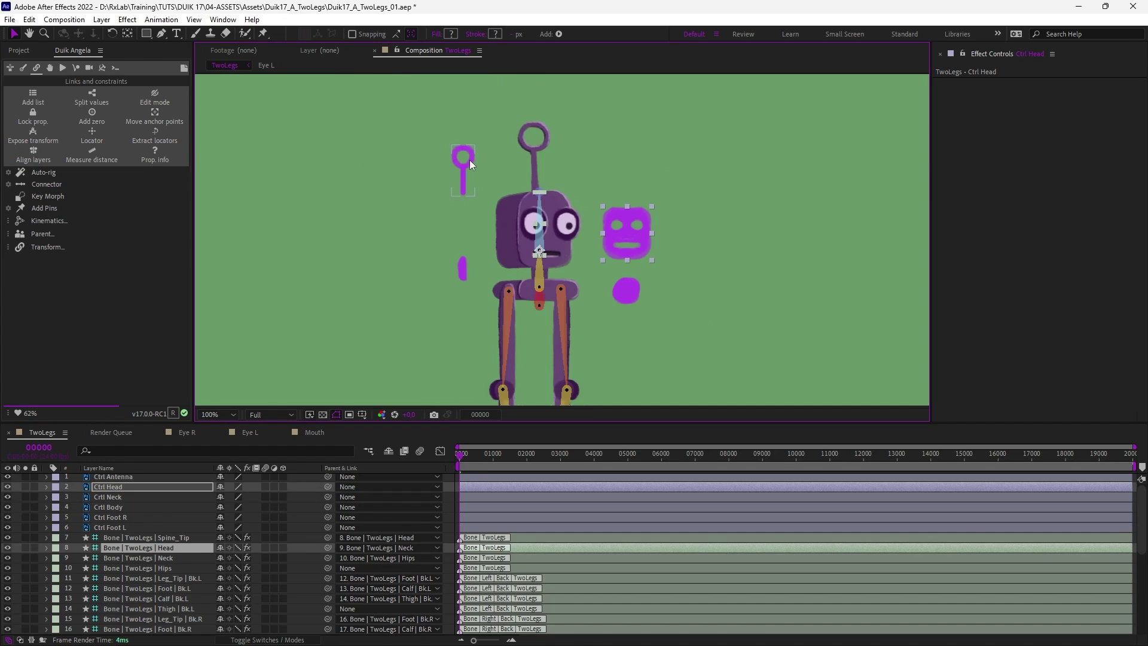
click(470, 161)
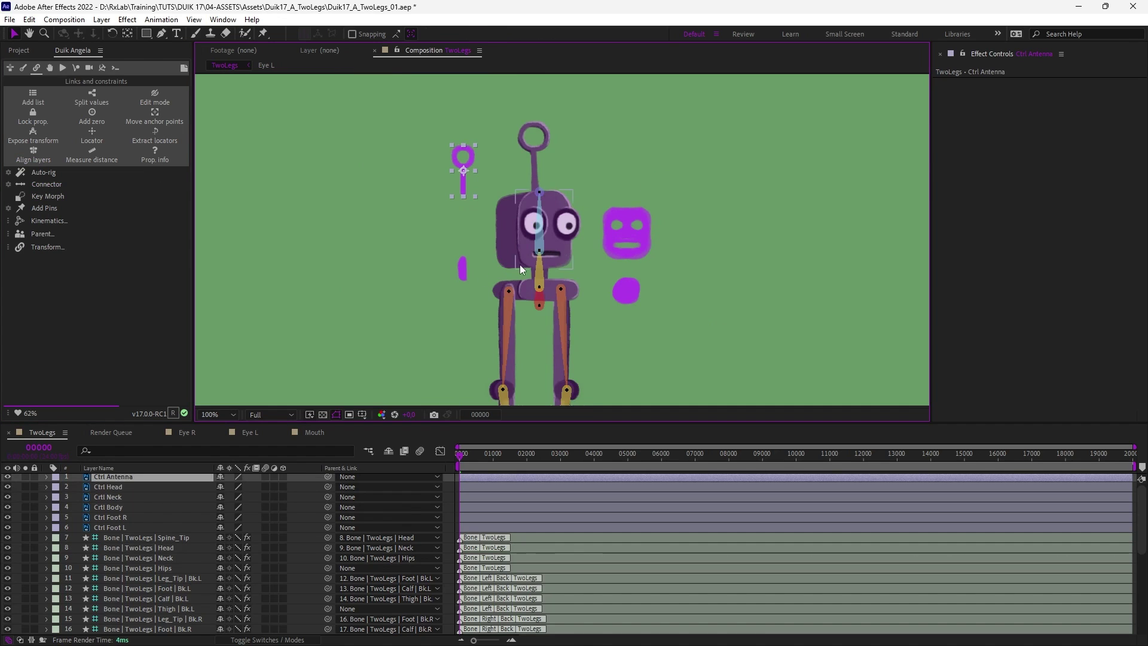
click(7, 476)
drag(608, 281, 570, 210)
key(comma)
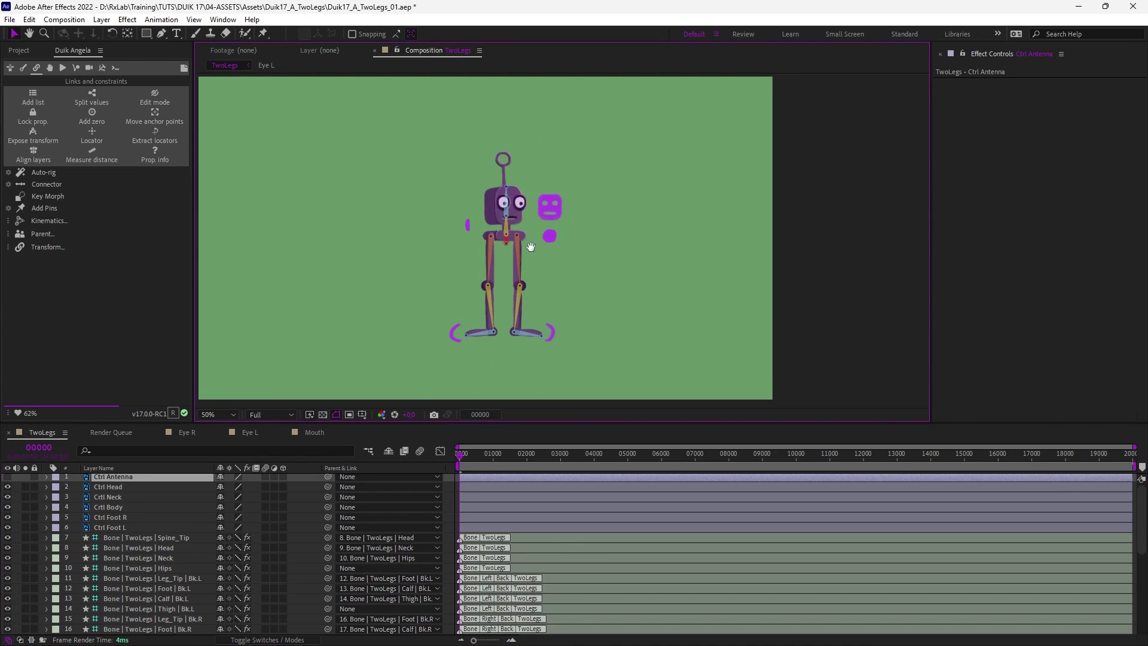
Step: Tag the five control layers from Ctrl Head to Ctrl Foot L as Duik controllers
click(134, 488)
shift+click(129, 527)
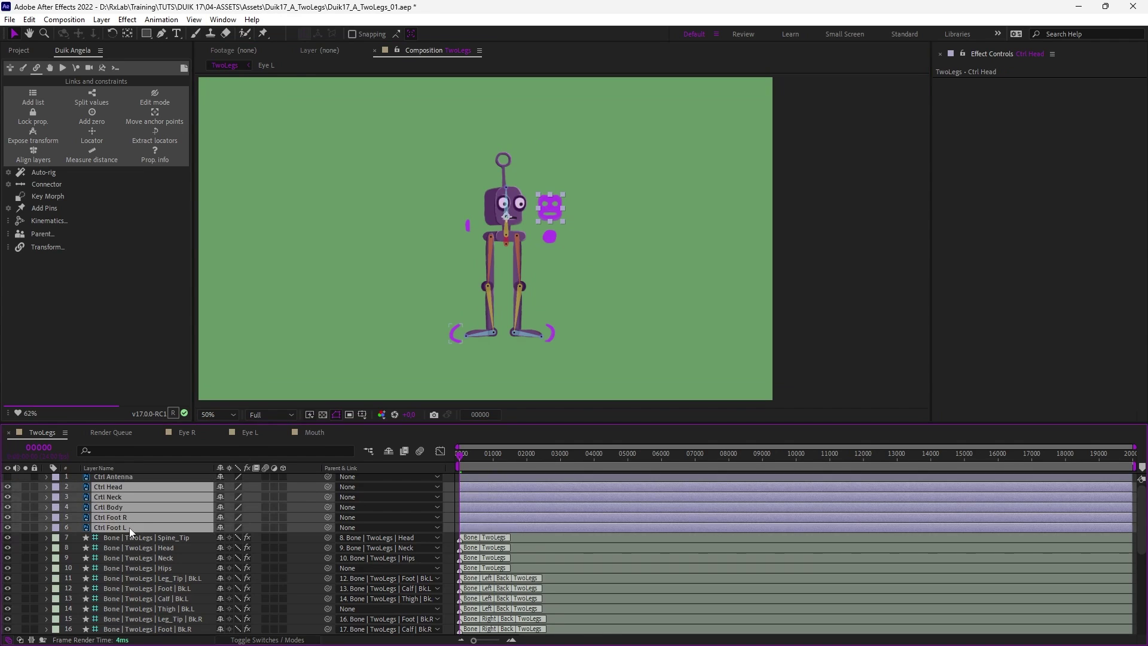
click(50, 68)
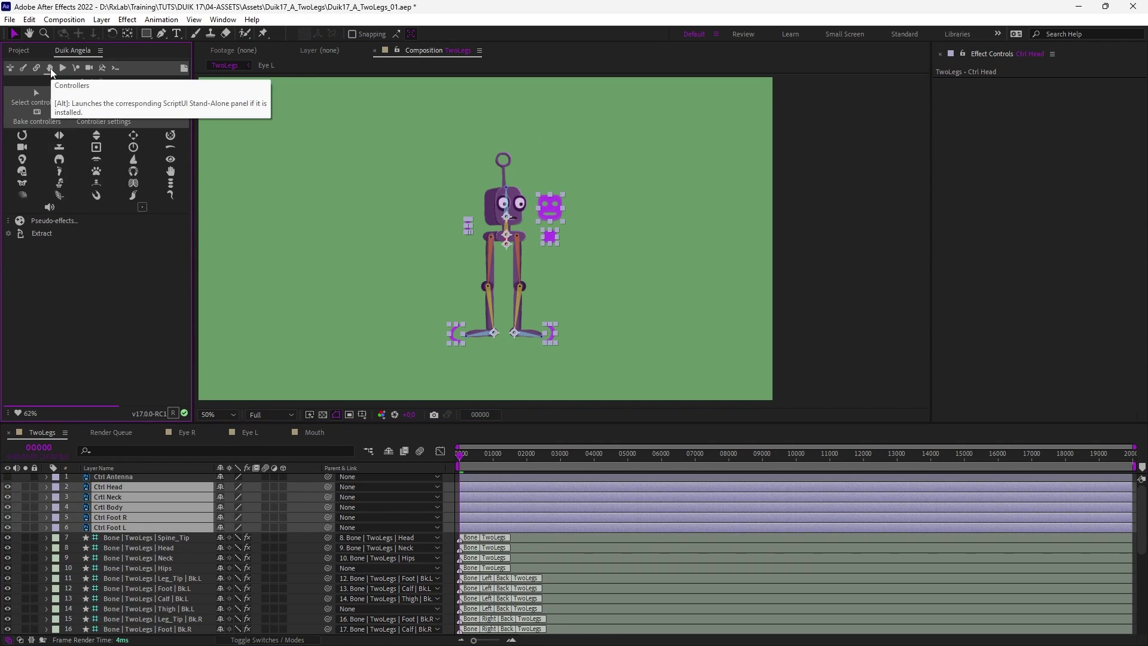
click(162, 95)
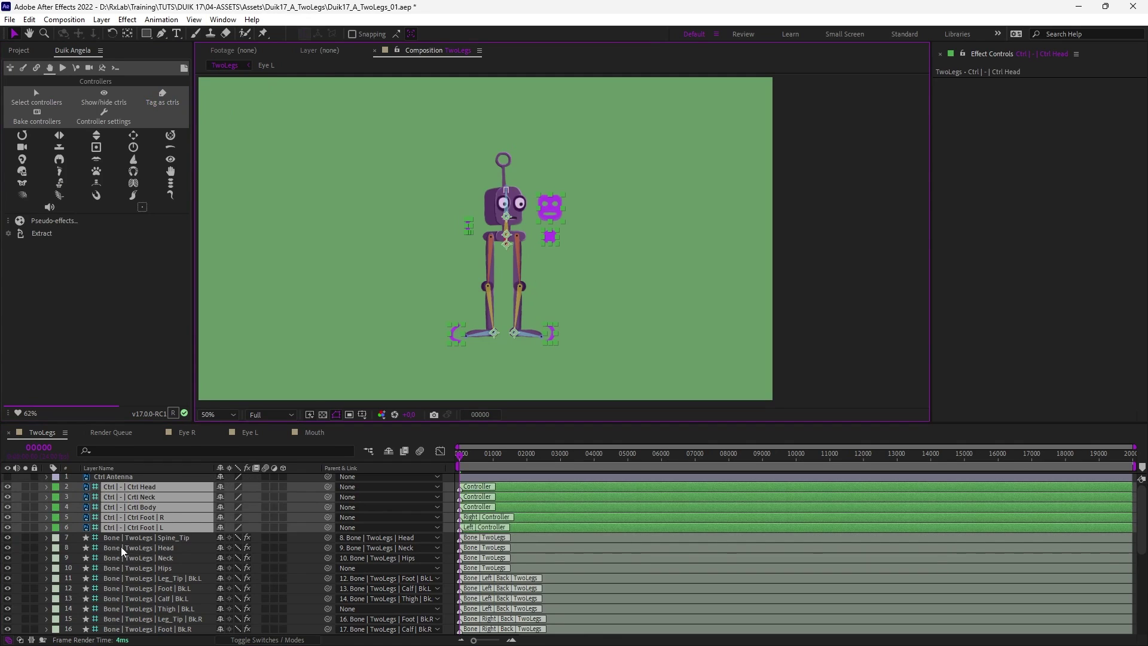
Step: Auto-rig the tagged controllers together with all bones from Spine_Tip to Thigh Bk.R, hiding layer controls for the process
scroll(121, 547, down, 3)
shift+click(145, 569)
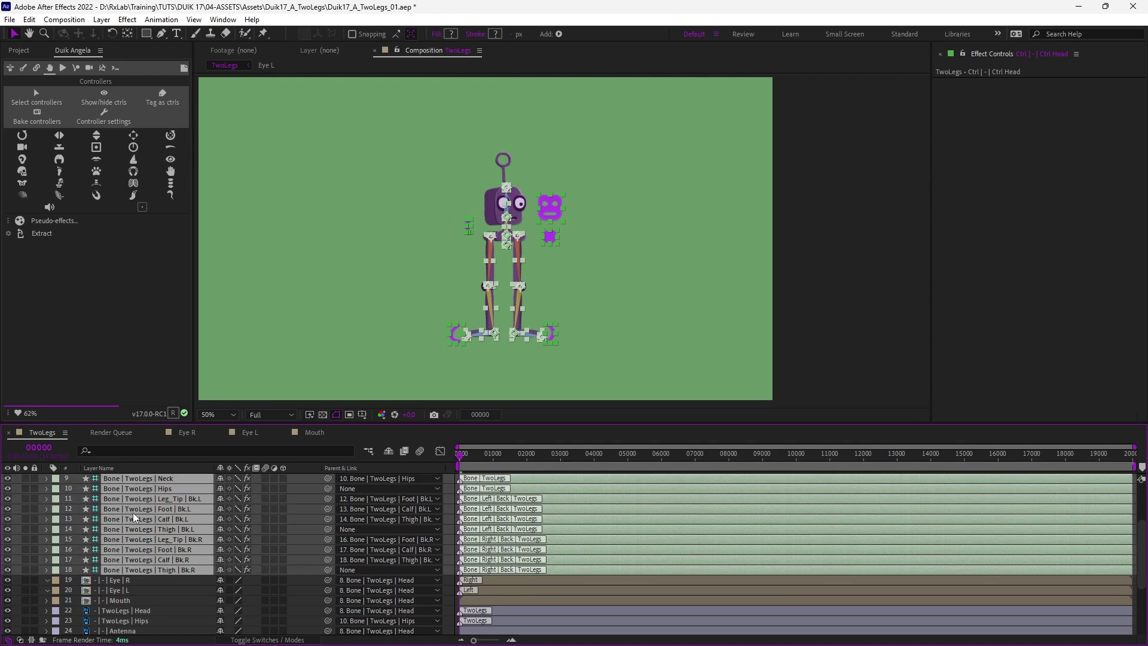
scroll(133, 512, up, 3)
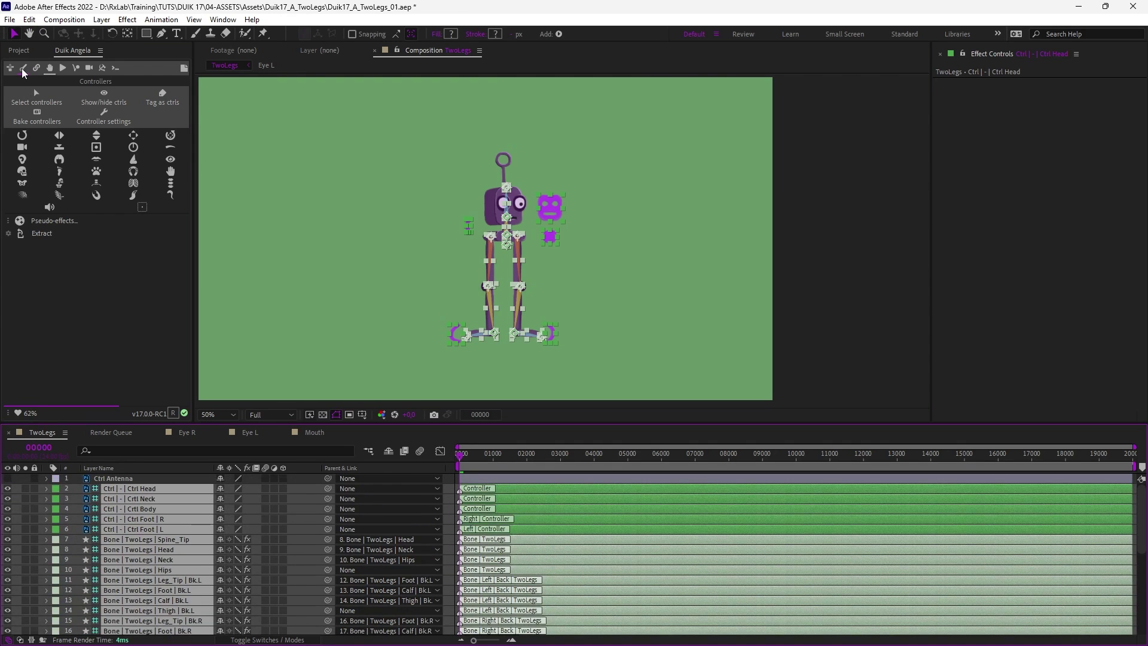
click(23, 68)
click(42, 275)
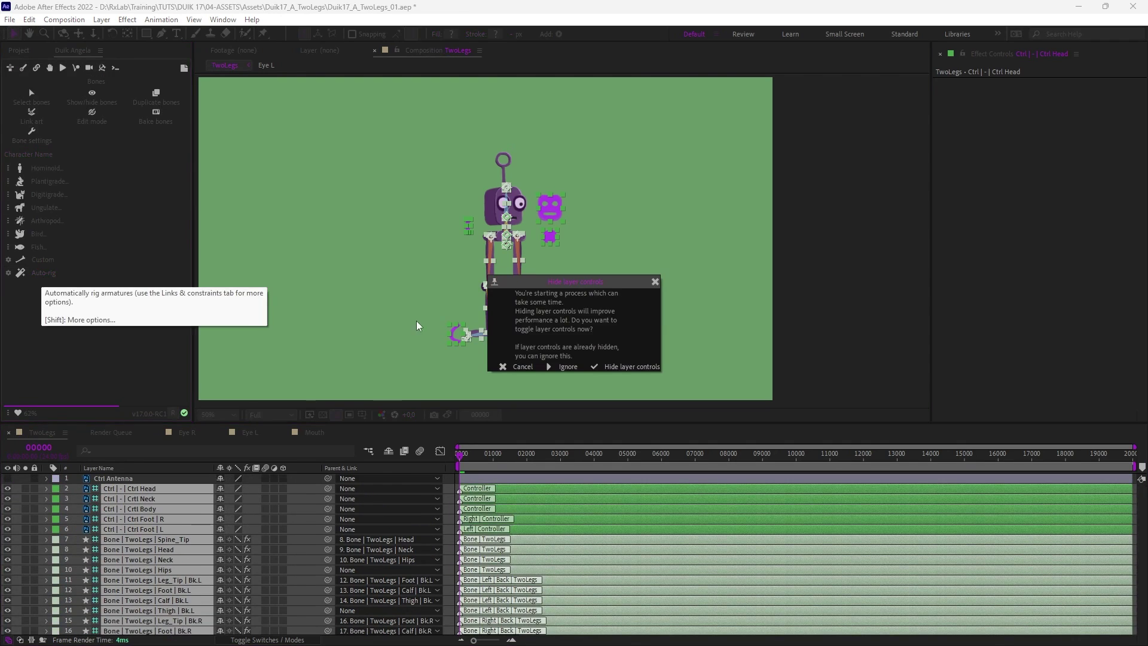
click(624, 367)
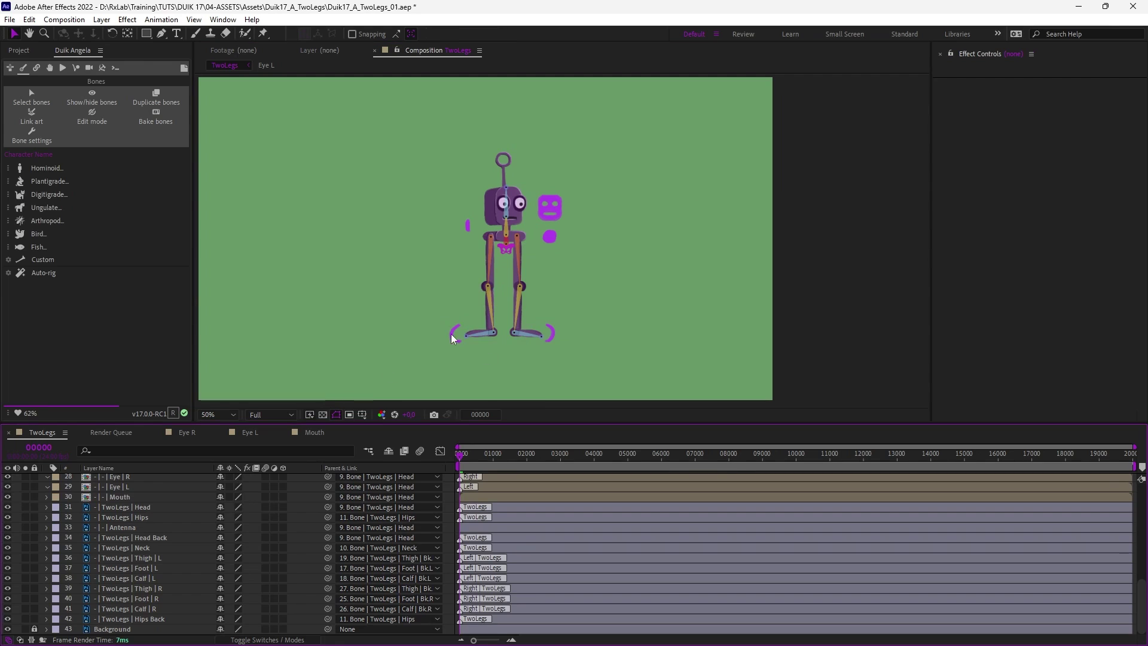
Step: Test the Leg L controller by moving it outward from the body, and undo the move
click(454, 335)
drag(494, 332, 434, 332)
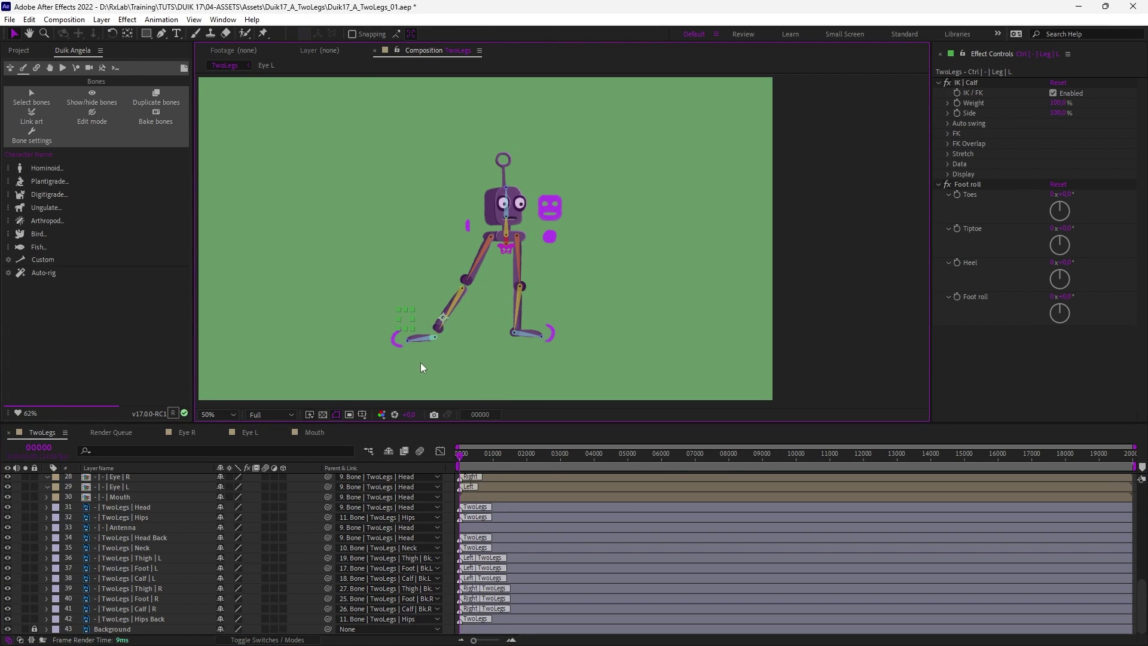
key(ctrl+z)
Step: Hide the bone and null layers from Spine_Tip down to Thigh Bk.R and deselect them
scroll(123, 604, up, 1)
scroll(124, 603, up, 3)
click(130, 561)
scroll(131, 532, up, 5)
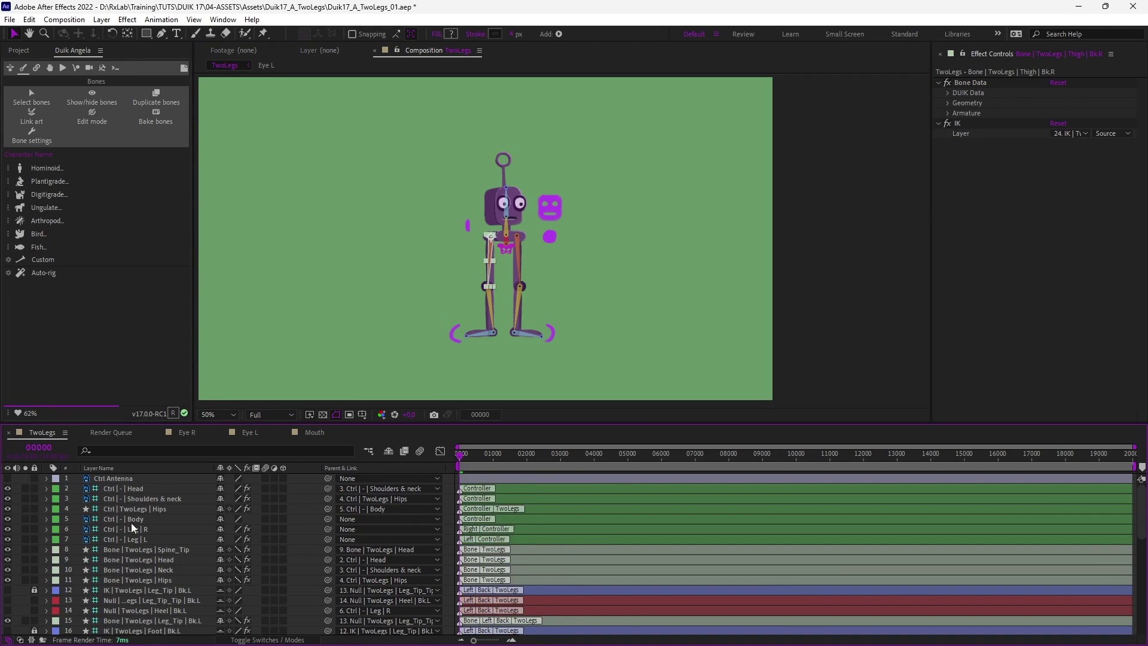
shift+click(135, 552)
click(9, 548)
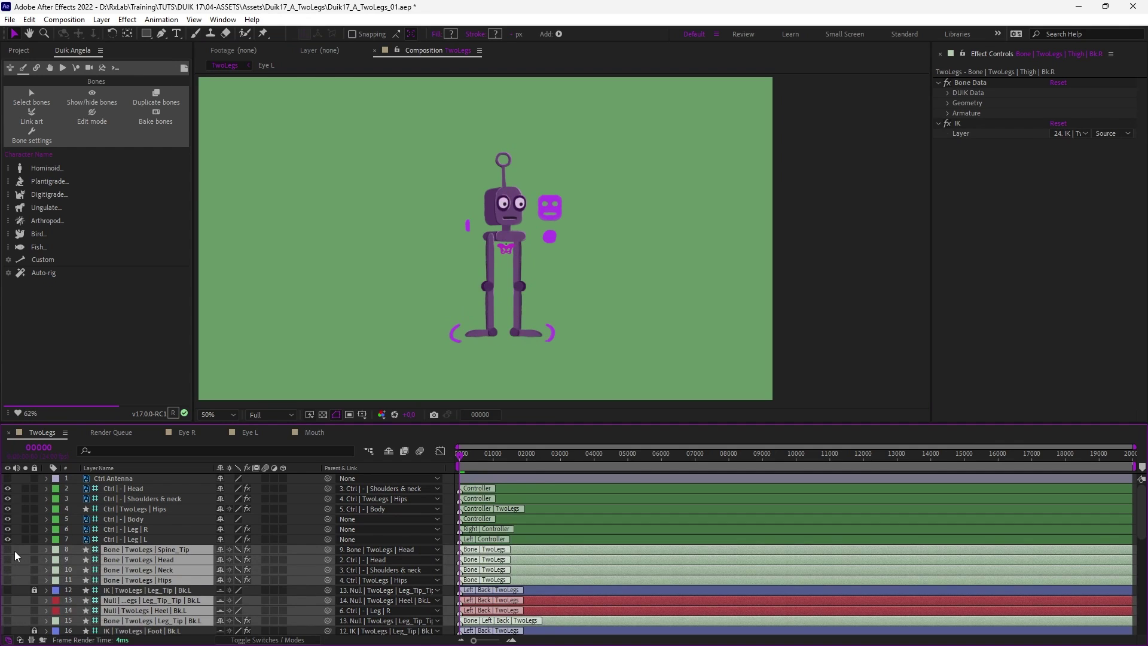
key(F2)
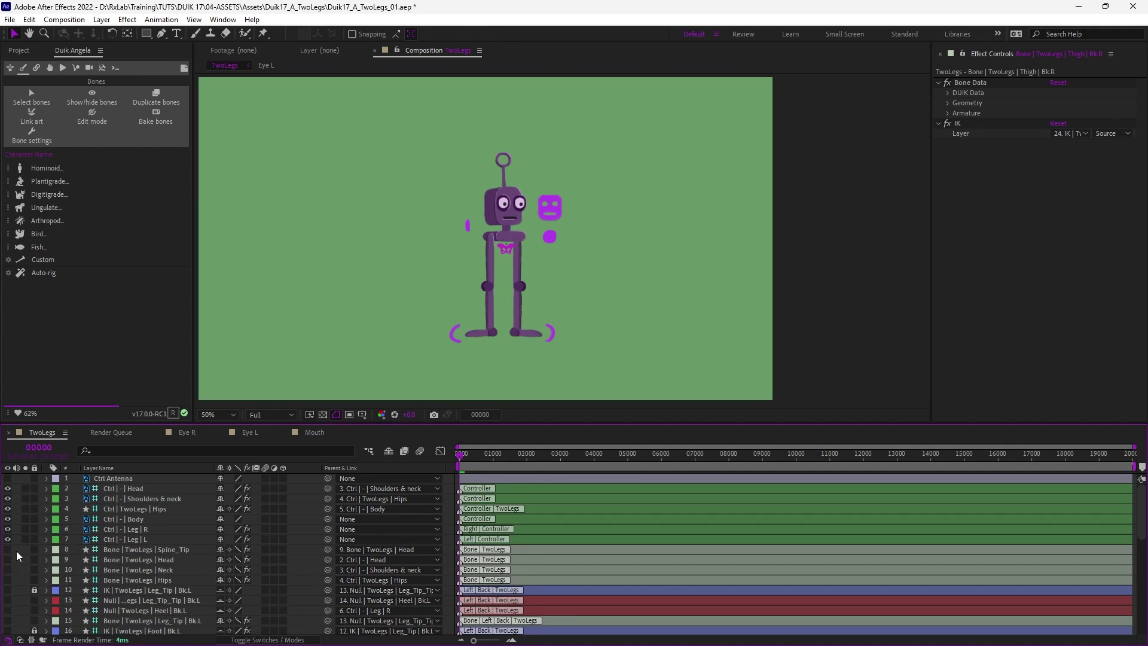
Step: Test the Leg L controller with the bones hidden by pulling it downward, and undo the move
click(455, 336)
drag(491, 334, 482, 382)
key(ctrl+z)
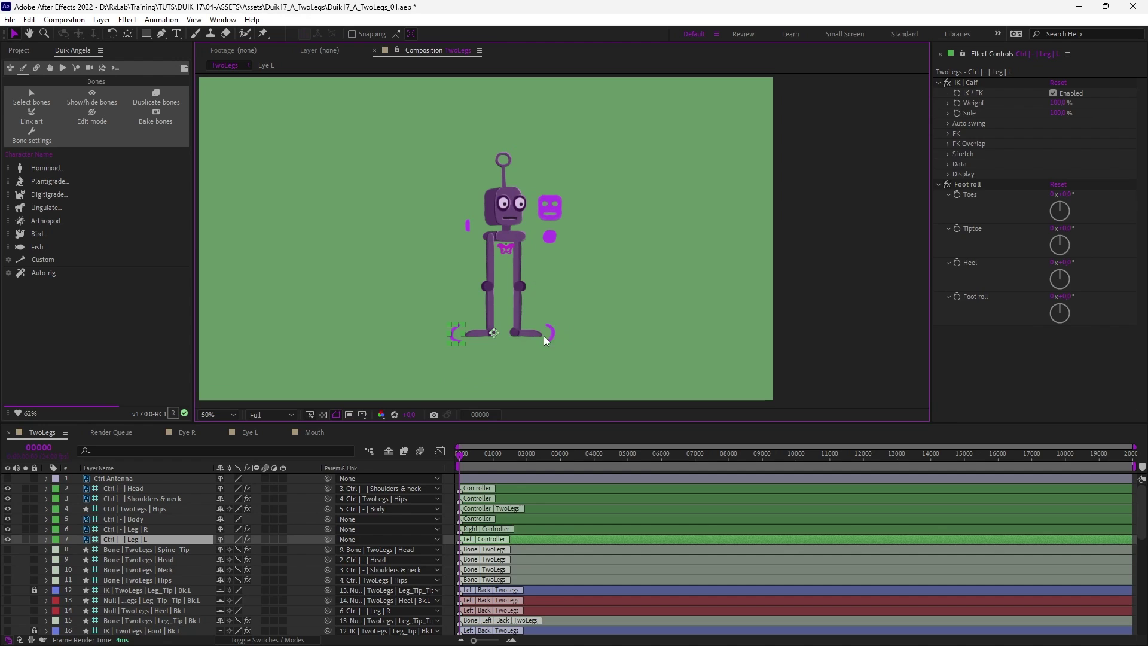
Step: Test the Hips and Body controllers by moving them, and undo the changes
click(507, 254)
scroll(513, 220, up, 2)
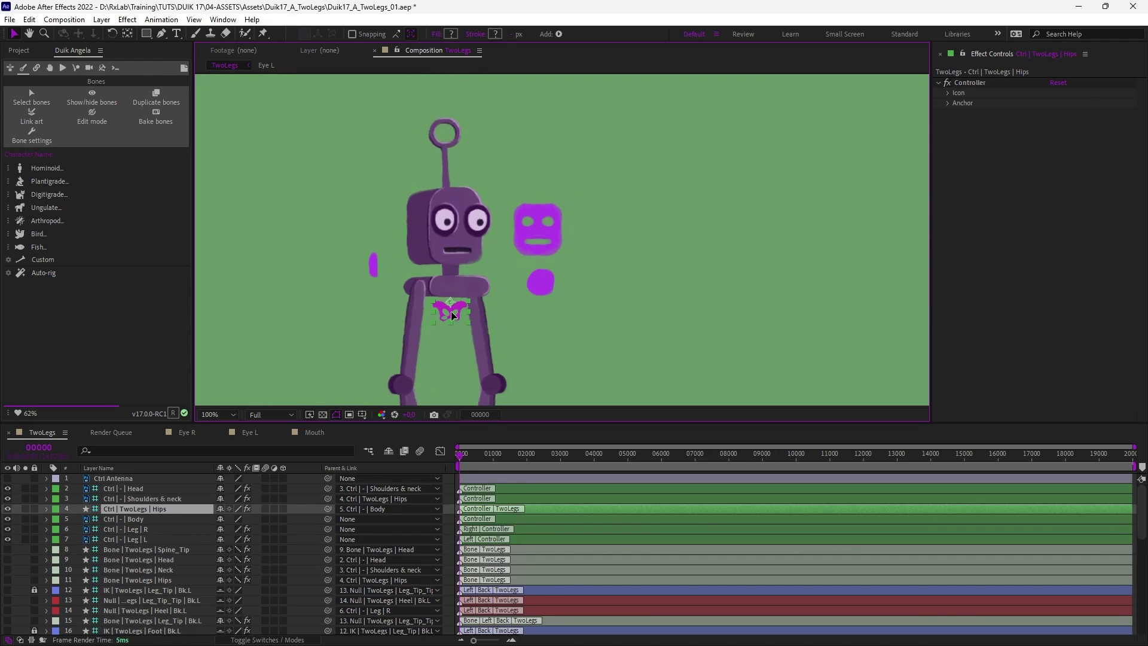
mouse_move(450, 311)
mouse_down()
mouse_move(463, 310)
mouse_move(454, 311)
mouse_up()
key(w)
key(ctrl+z)
click(542, 285)
drag(541, 285, 541, 278)
key(ctrl+z)
Step: Hide the Ctrl Hips controller layer
key(v)
click(452, 311)
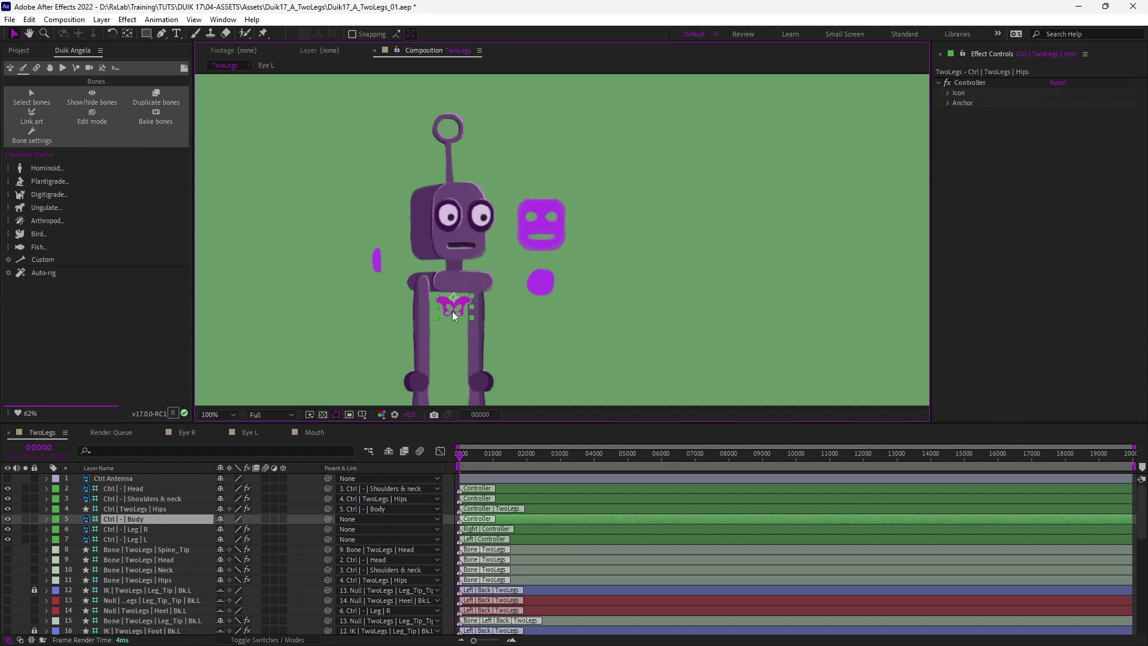
click(8, 508)
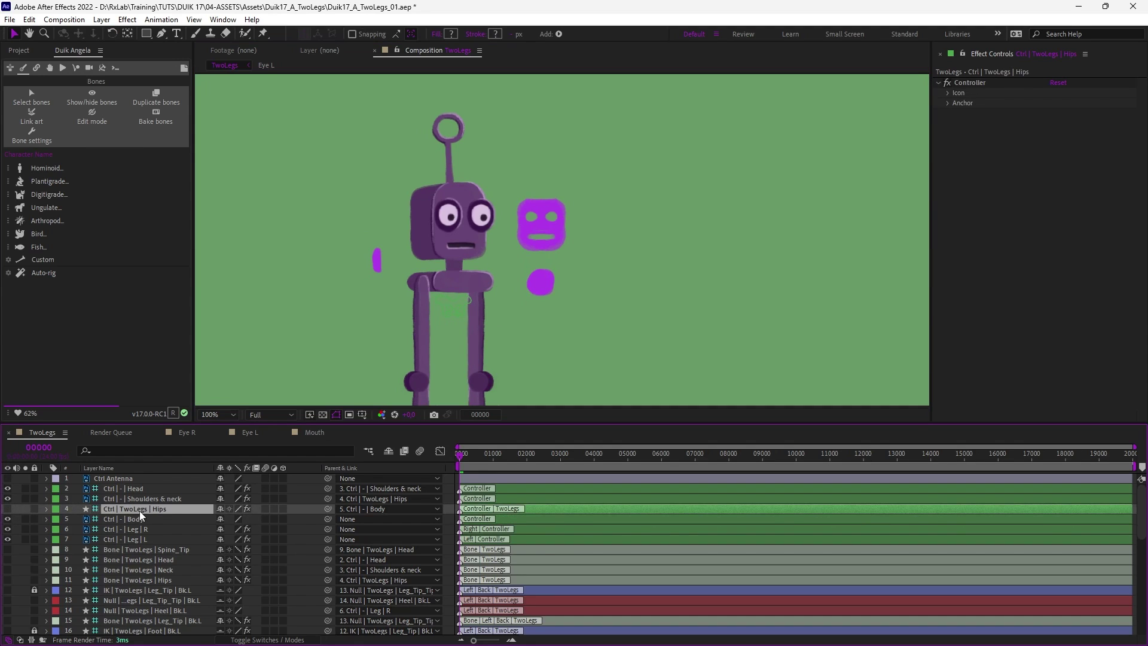
Step: Change the hidden hips controller's layer type to Null and move the layer below Ctrl Leg L
click(102, 68)
click(92, 85)
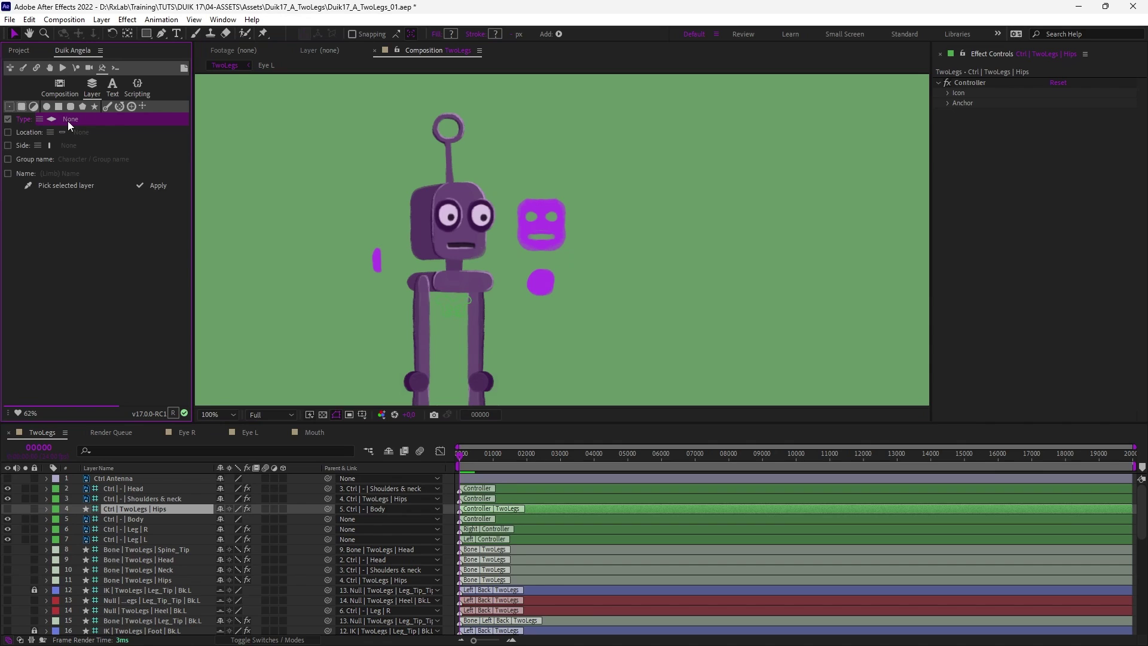
click(44, 121)
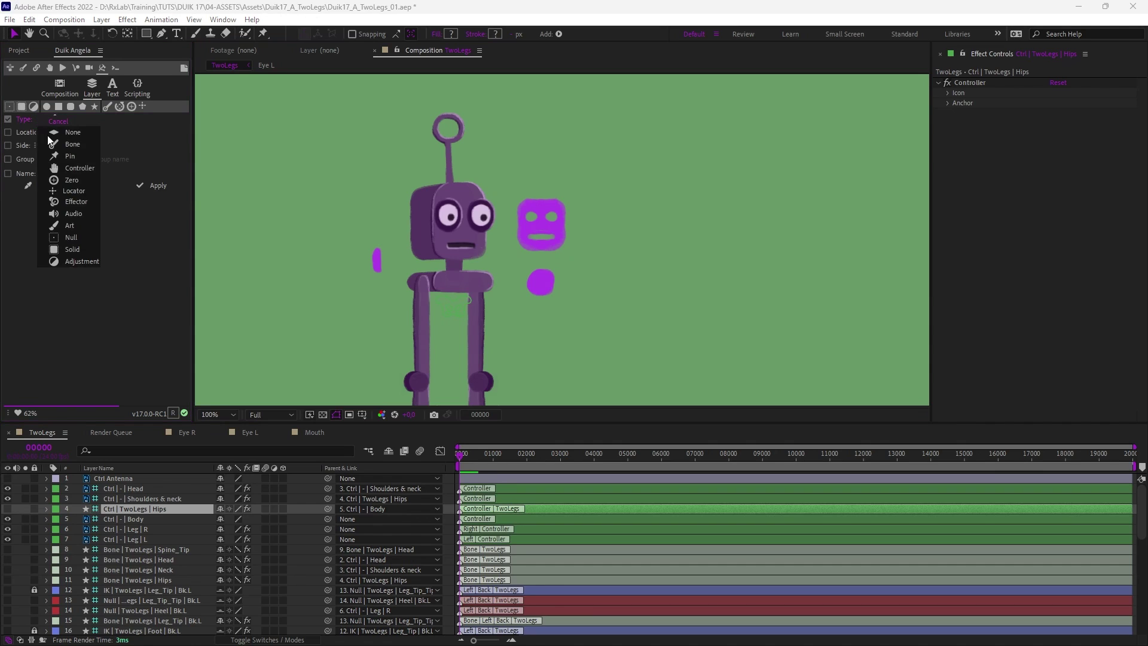
click(68, 236)
click(151, 184)
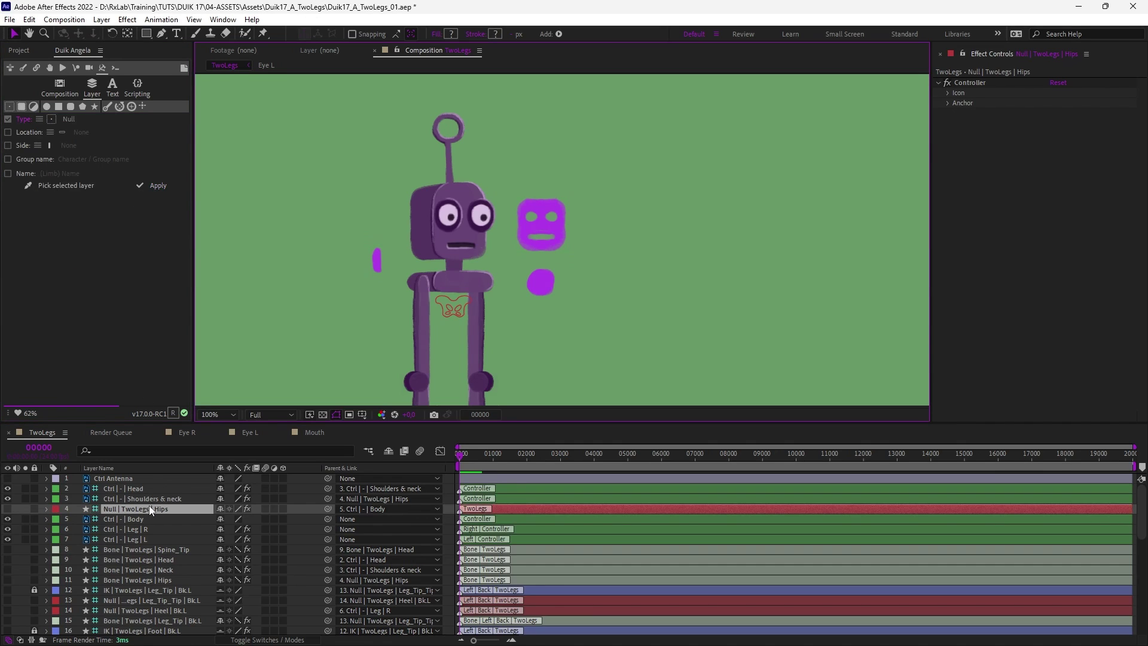
drag(149, 507, 154, 544)
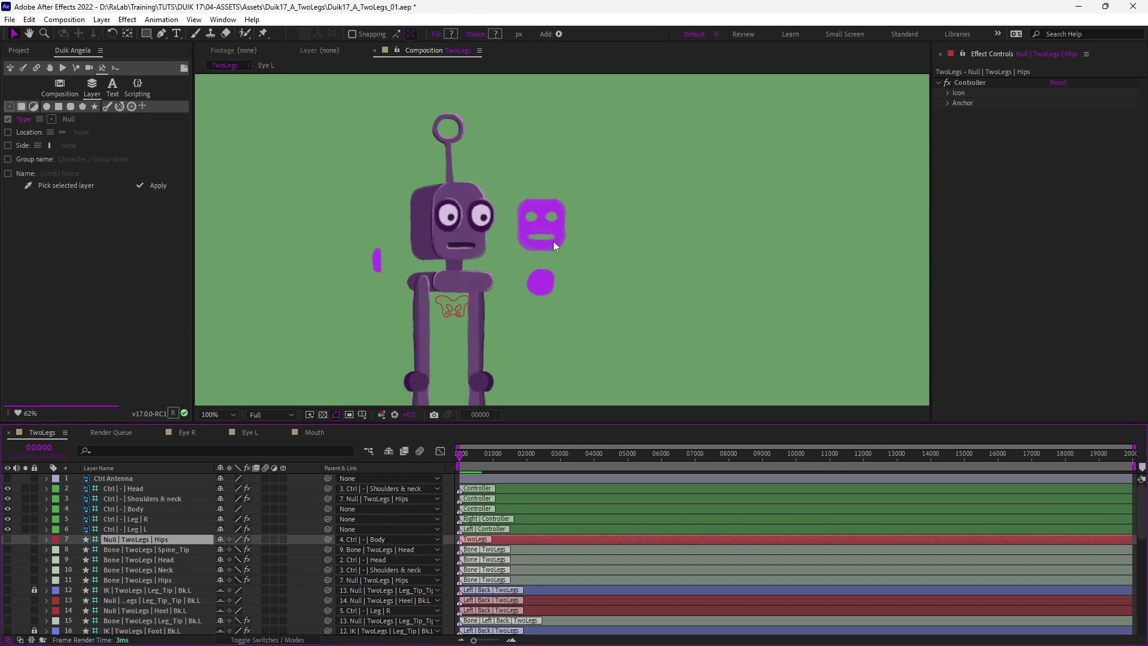
Step: Test the Body controller by moving it and the Shoulders & neck controller by moving and rotating it, undoing each change
click(544, 283)
mouse_move(547, 282)
mouse_down()
mouse_move(548, 311)
mouse_move(548, 288)
mouse_up()
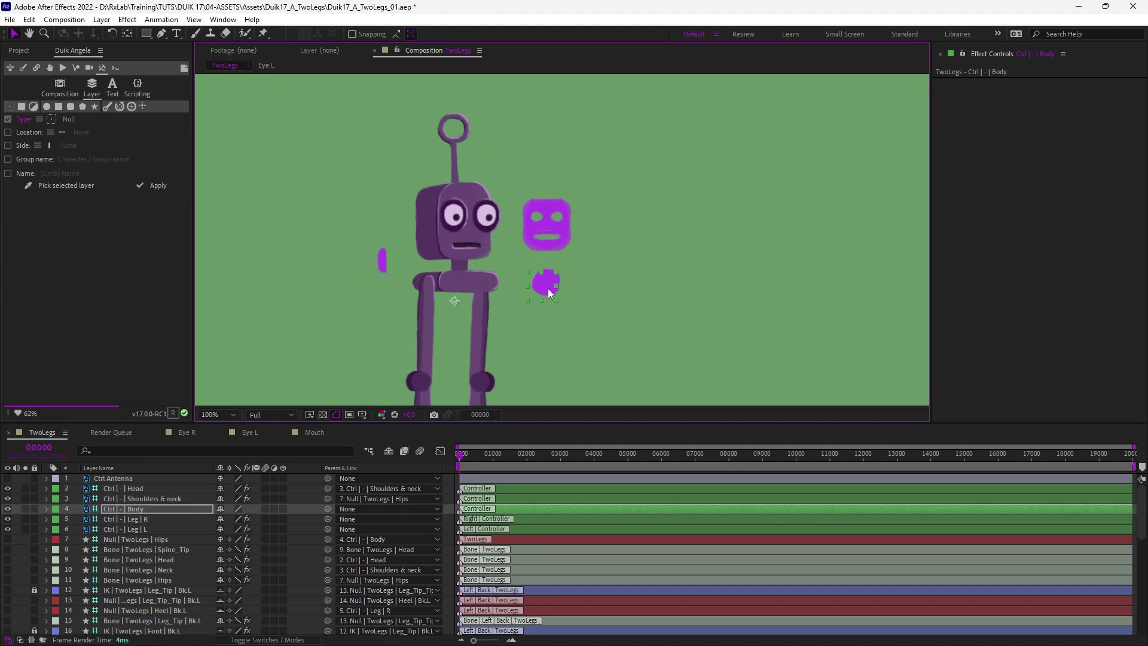
click(377, 263)
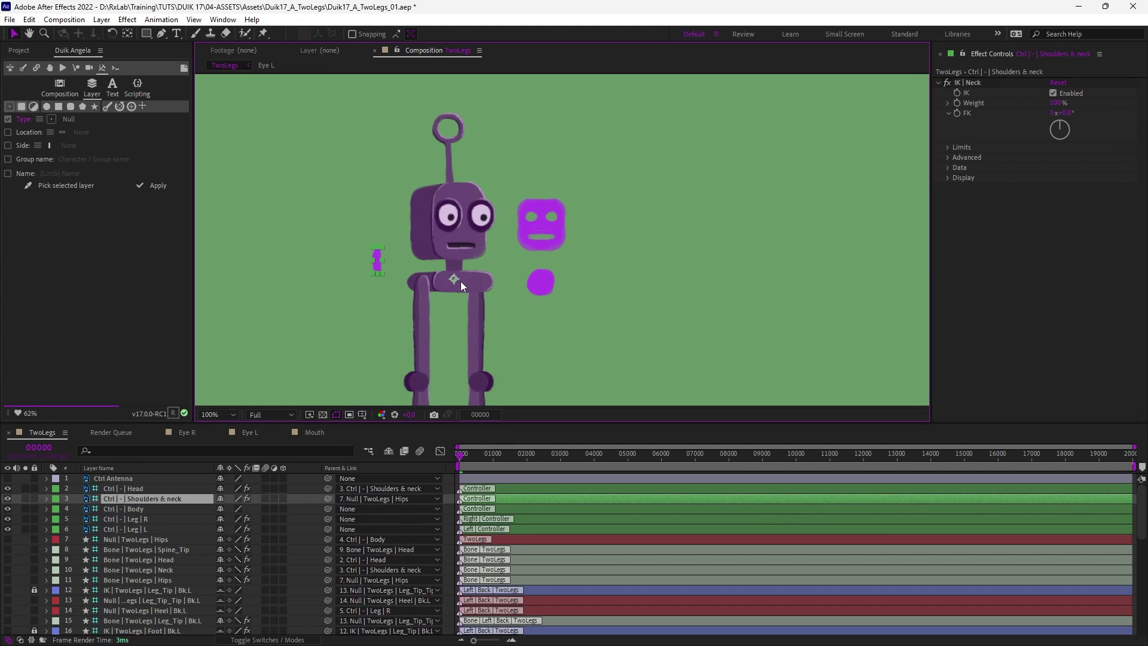
drag(452, 280, 455, 279)
key(ctrl+z)
key(w)
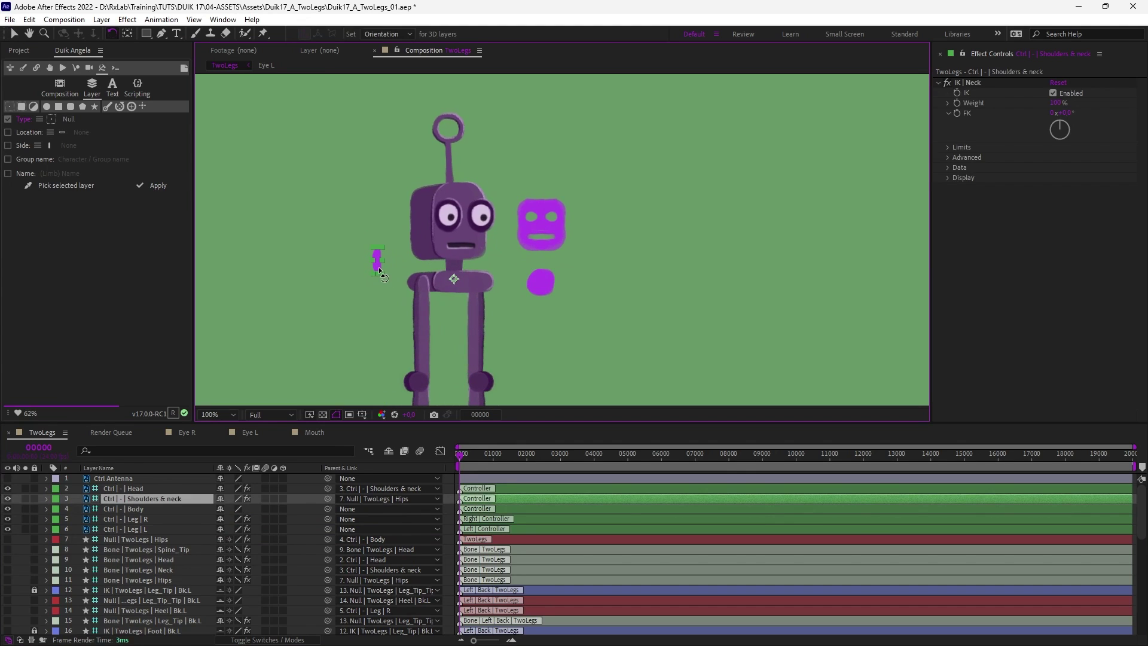
mouse_move(378, 268)
mouse_down()
mouse_move(382, 250)
mouse_move(392, 272)
mouse_up()
key(ctrl+z)
key(v)
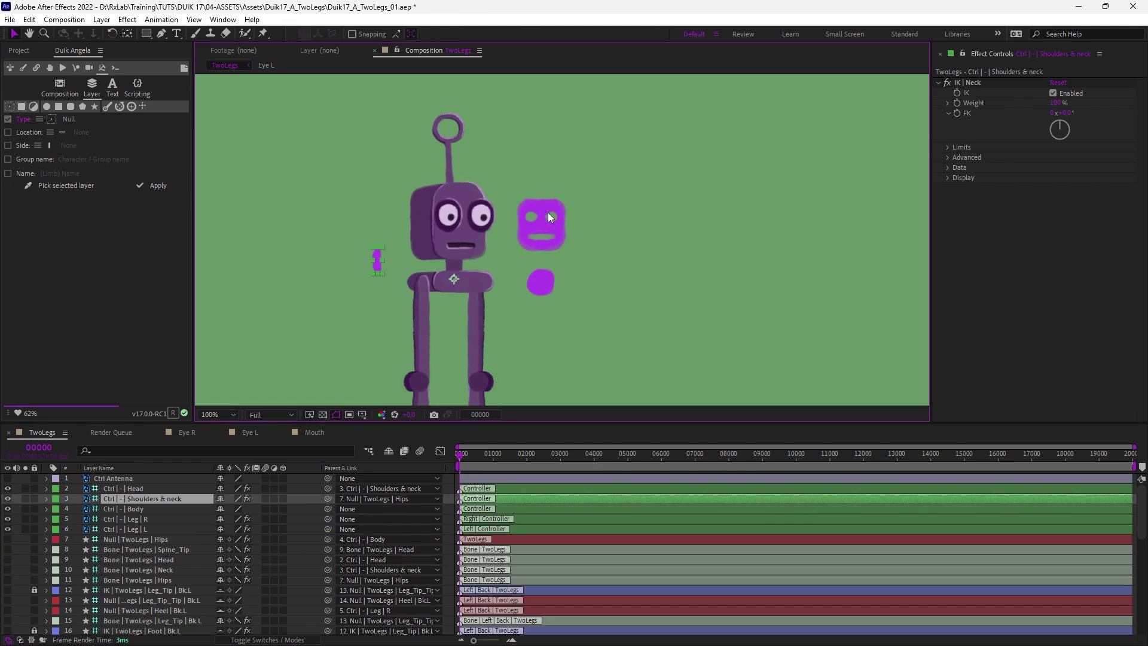
Step: Test the Head controller by moving and rotating it, and undo the changes
click(576, 194)
drag(576, 193, 559, 127)
key(ctrl+z)
key(w)
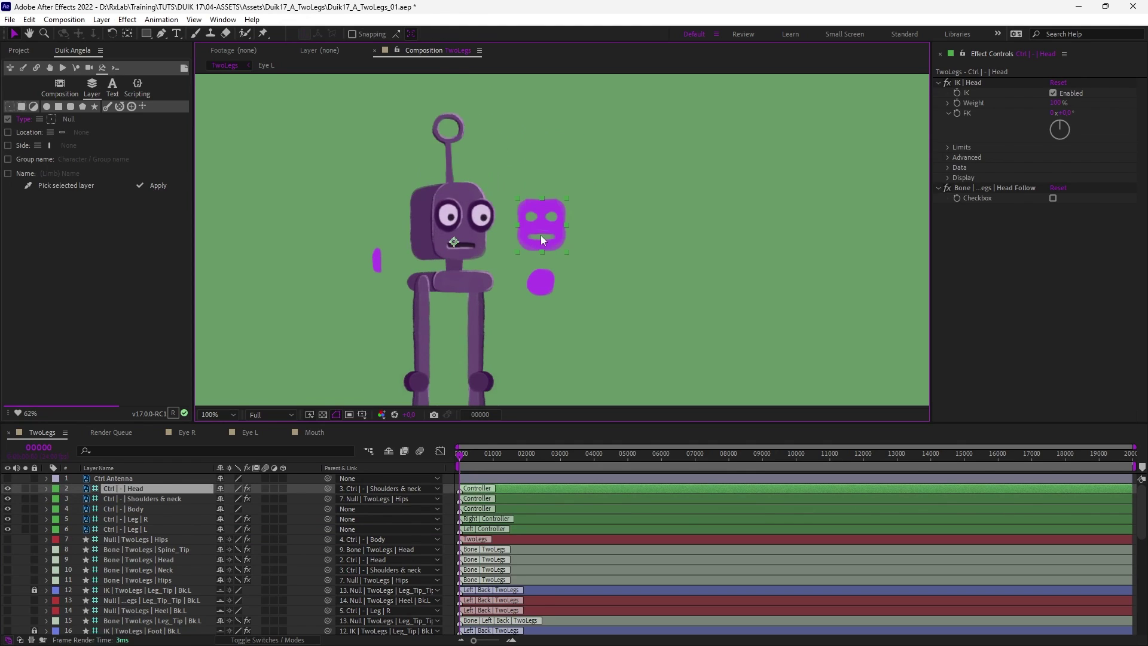
drag(551, 210, 551, 207)
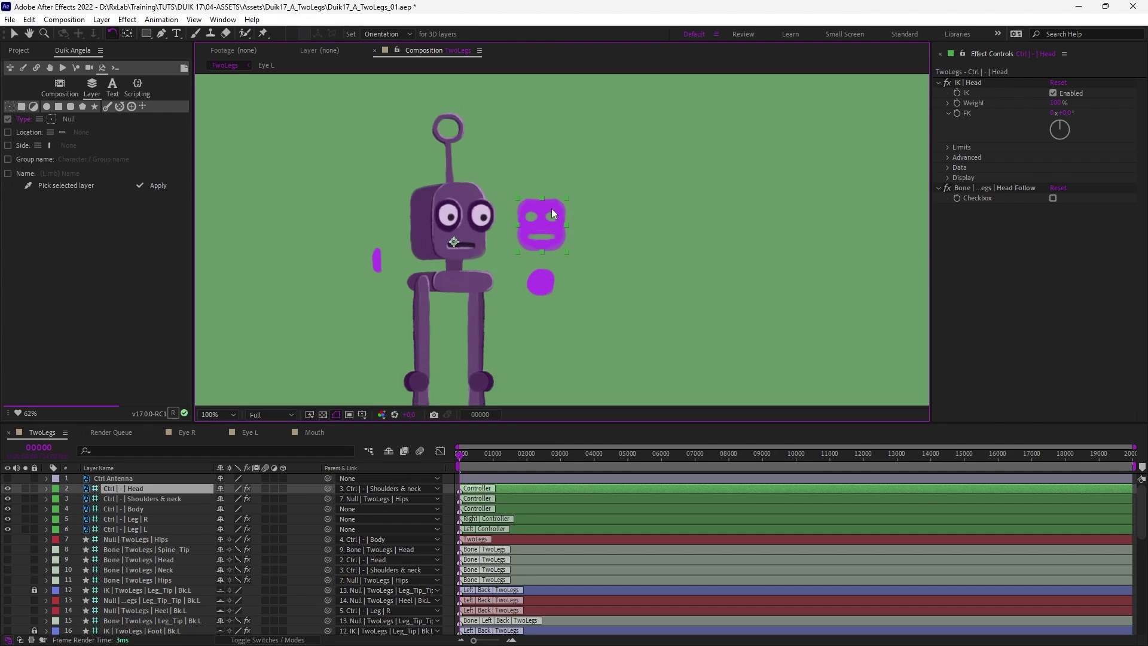
key(v)
Step: Save the project and save an incremented copy as Duik17_A_TwoLegs_02.aep
scroll(551, 258, down, 3)
scroll(550, 273, up, 1)
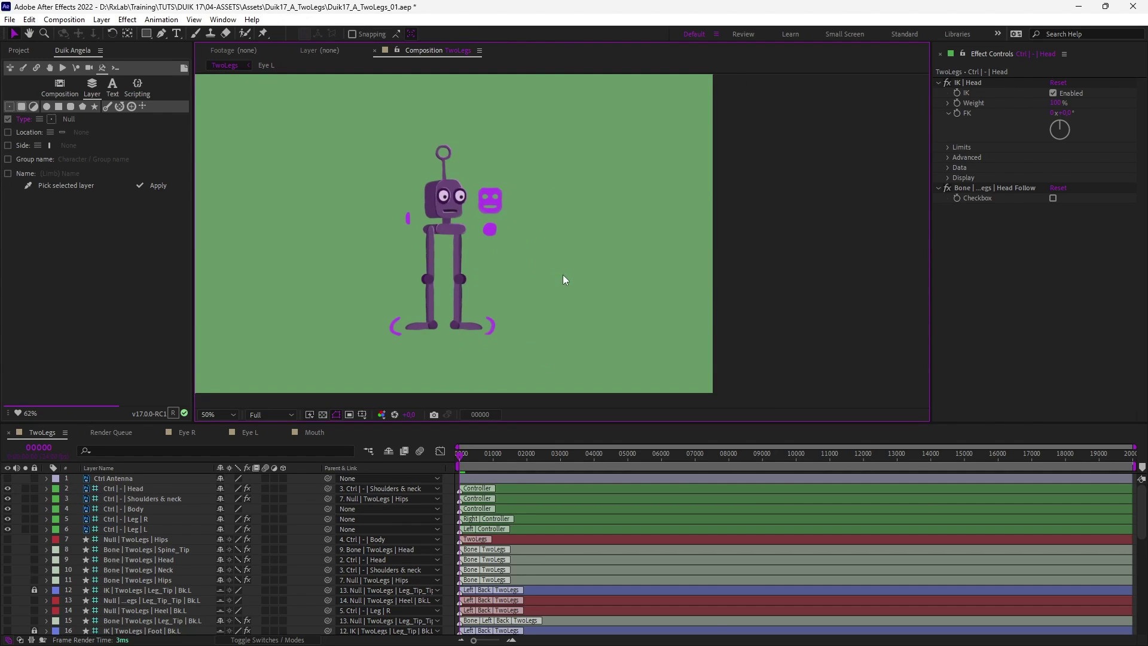
key(ctrl+s)
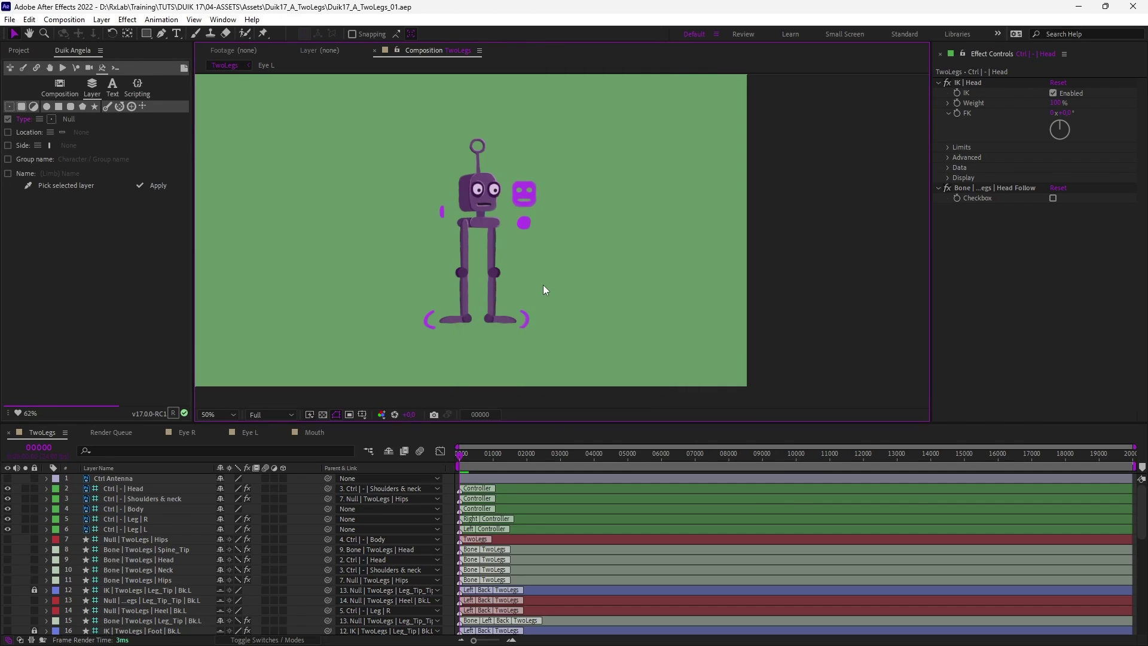
key(ctrl+alt+shift+s)
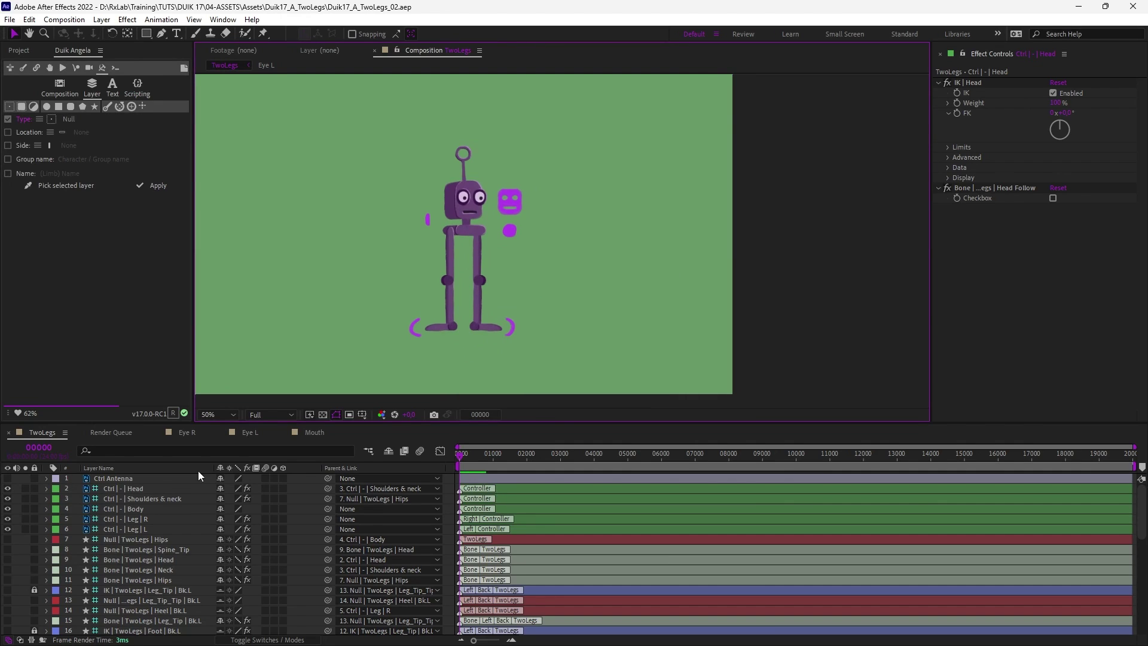
scroll(442, 264, up, 1)
drag(337, 239, 421, 231)
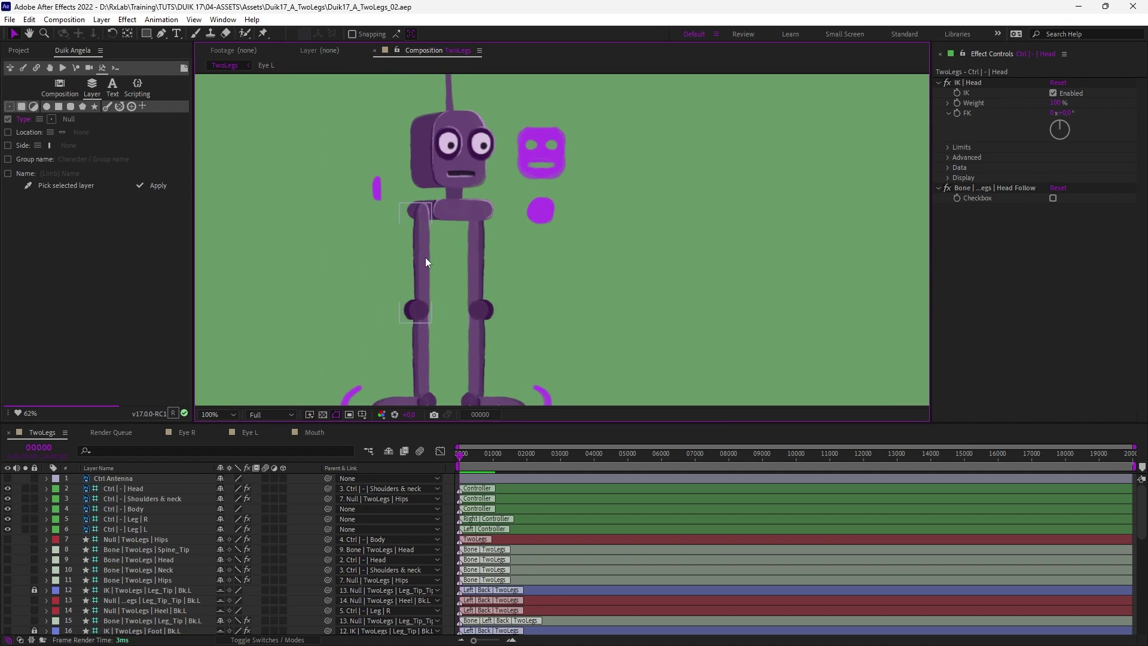
Step: Solo the left and right Thigh and Calf layers
scroll(122, 555, down, 9)
click(121, 561)
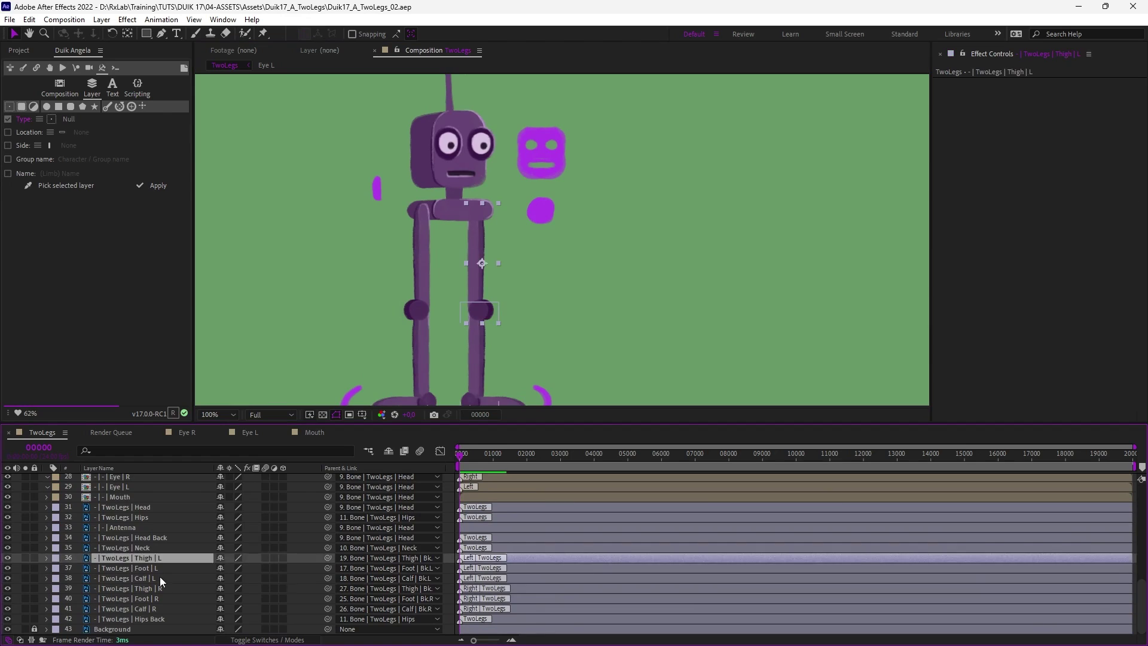
click(160, 577)
ctrl+click(163, 587)
ctrl+click(165, 608)
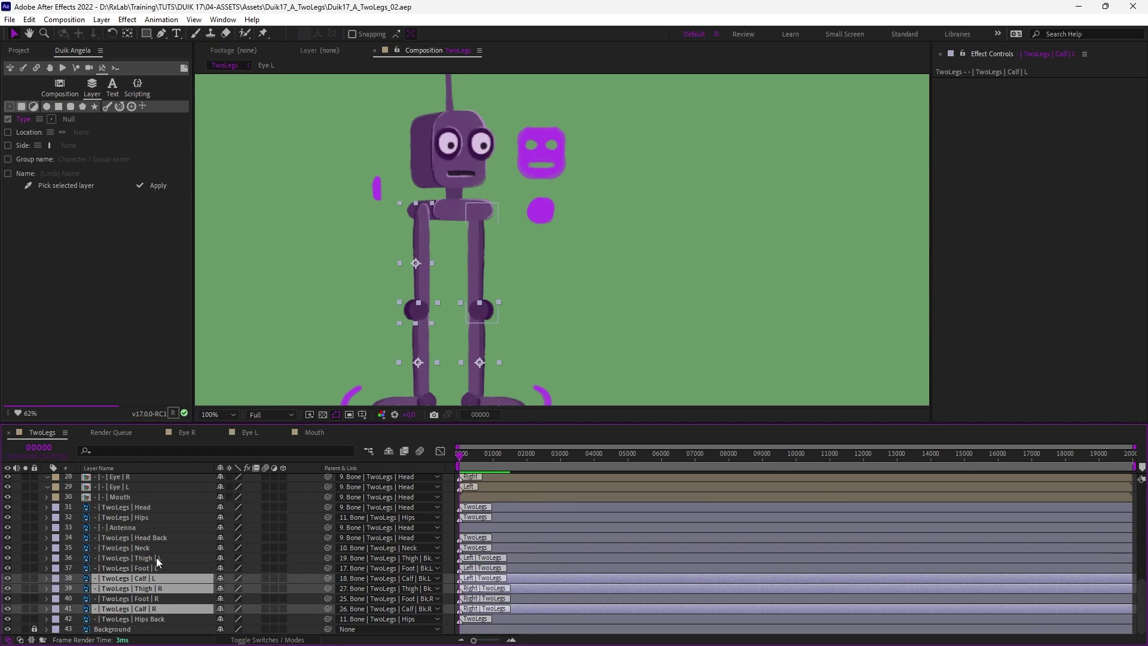
ctrl+click(156, 557)
click(26, 557)
click(19, 568)
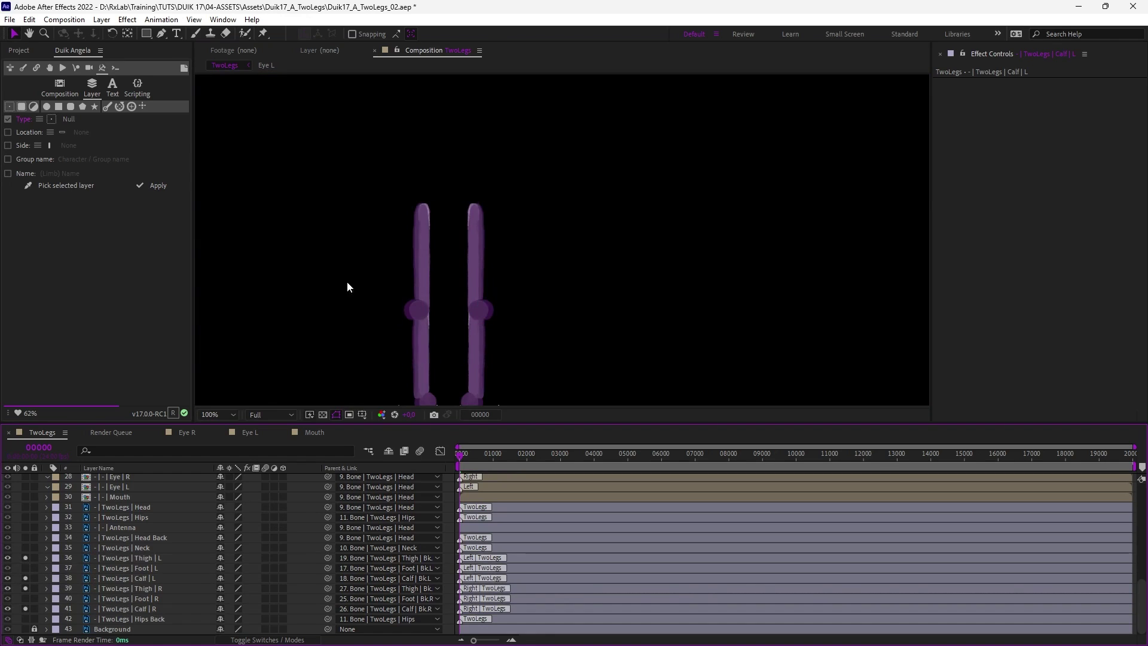
Step: Place puppet pins at the top and at the knee of the Thigh L layer
drag(351, 279, 370, 201)
click(150, 558)
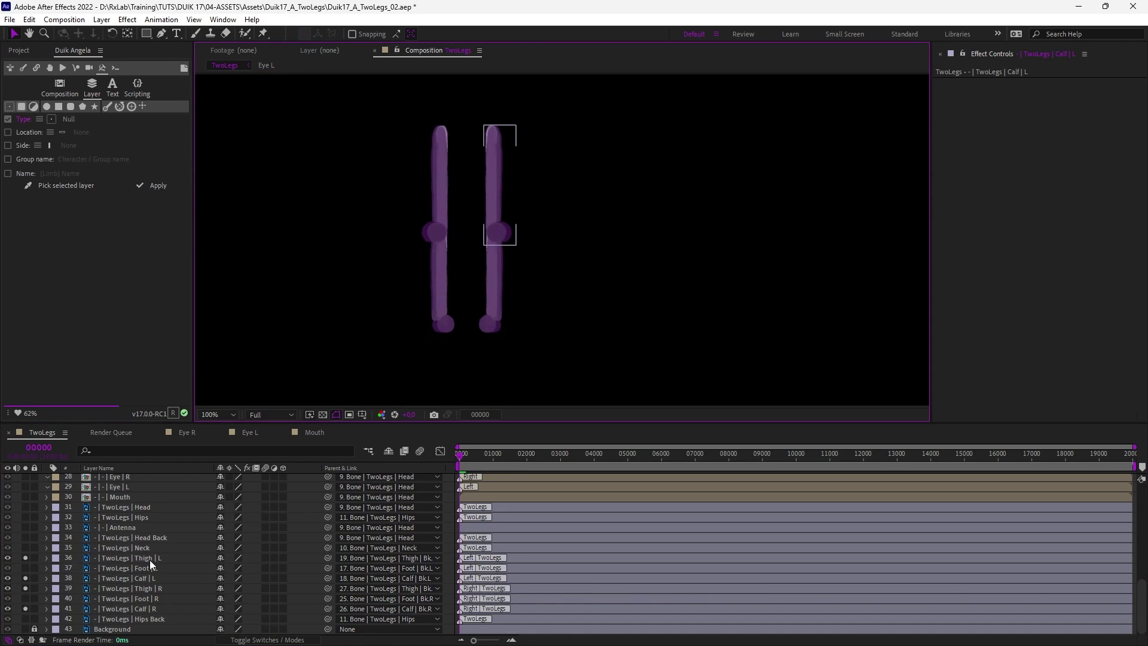
key(ctrl+p)
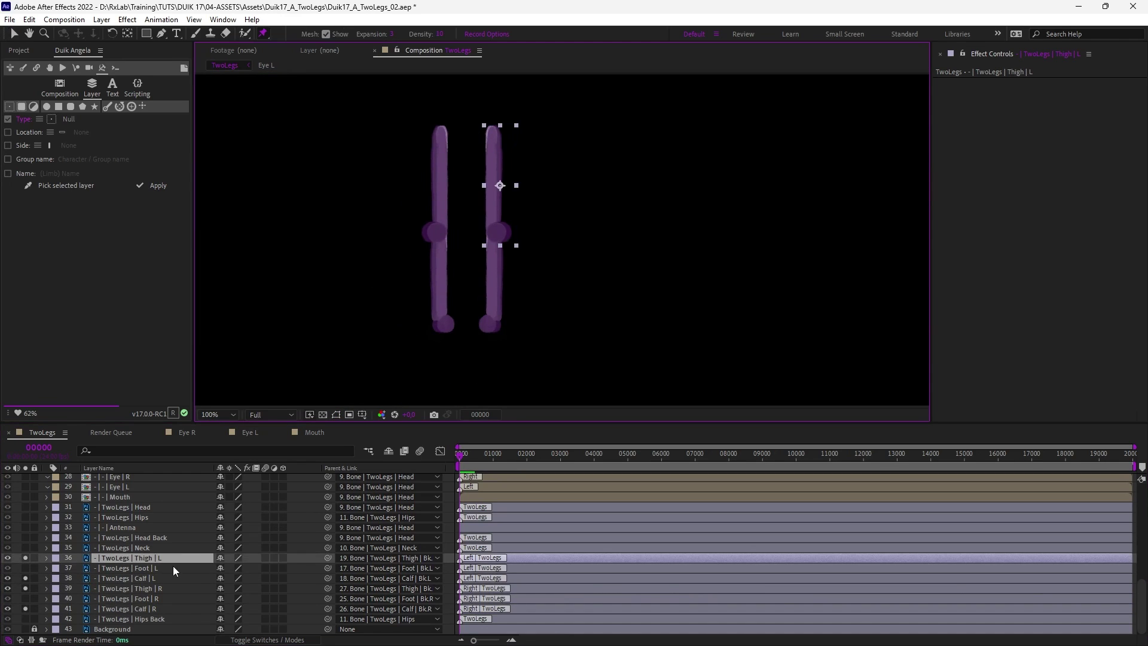
click(493, 130)
click(498, 234)
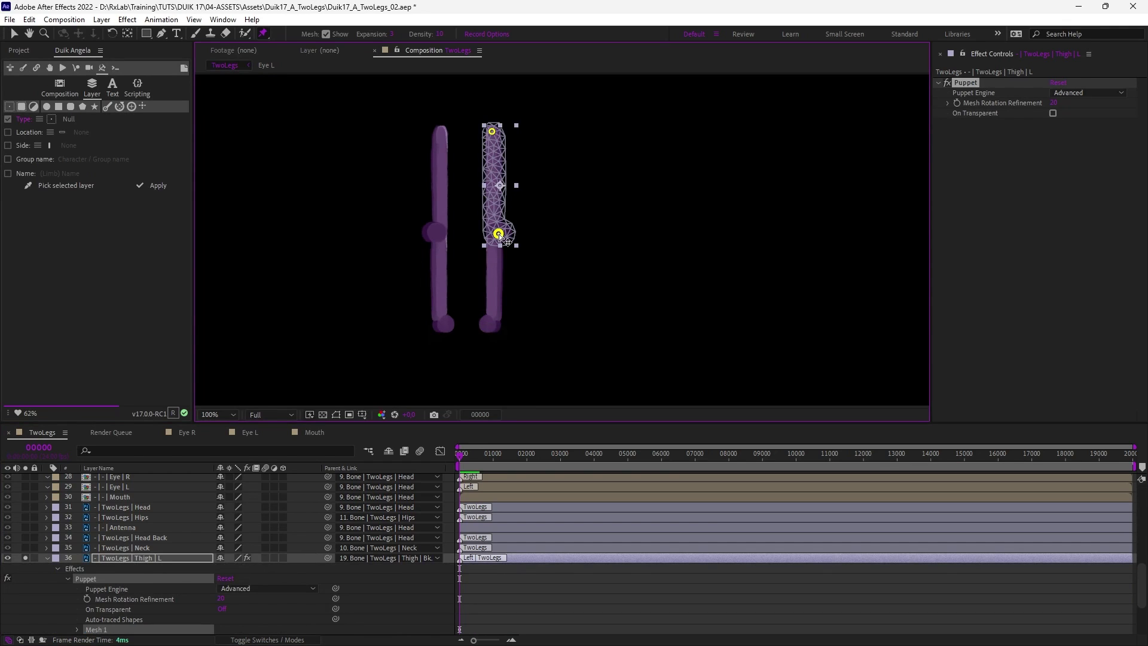
Step: Set Thigh L's Puppet Engine to Legacy, testing the knee pin's movement before and after the switch and undoing each test
drag(499, 234, 508, 176)
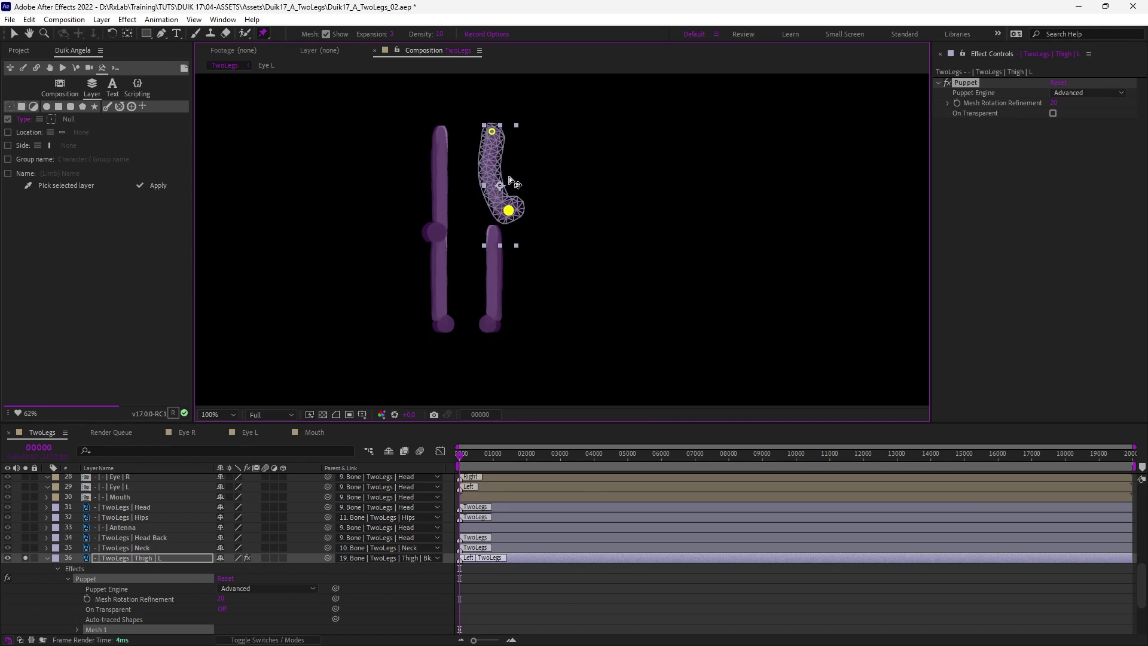
key(ctrl+z)
click(263, 589)
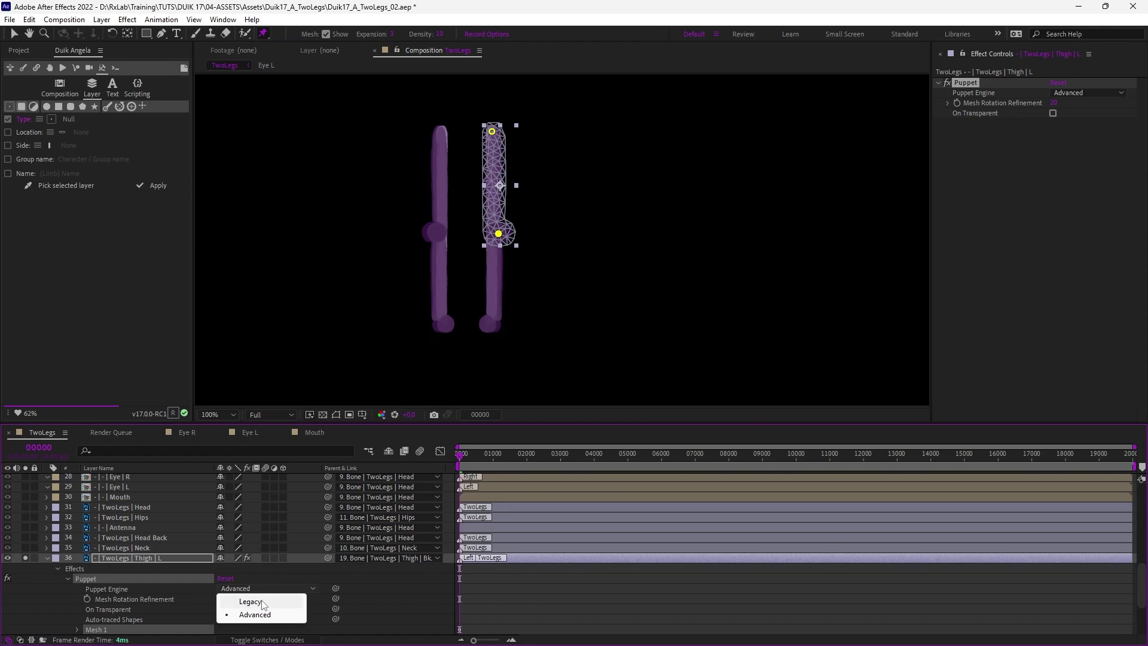
click(263, 598)
click(714, 396)
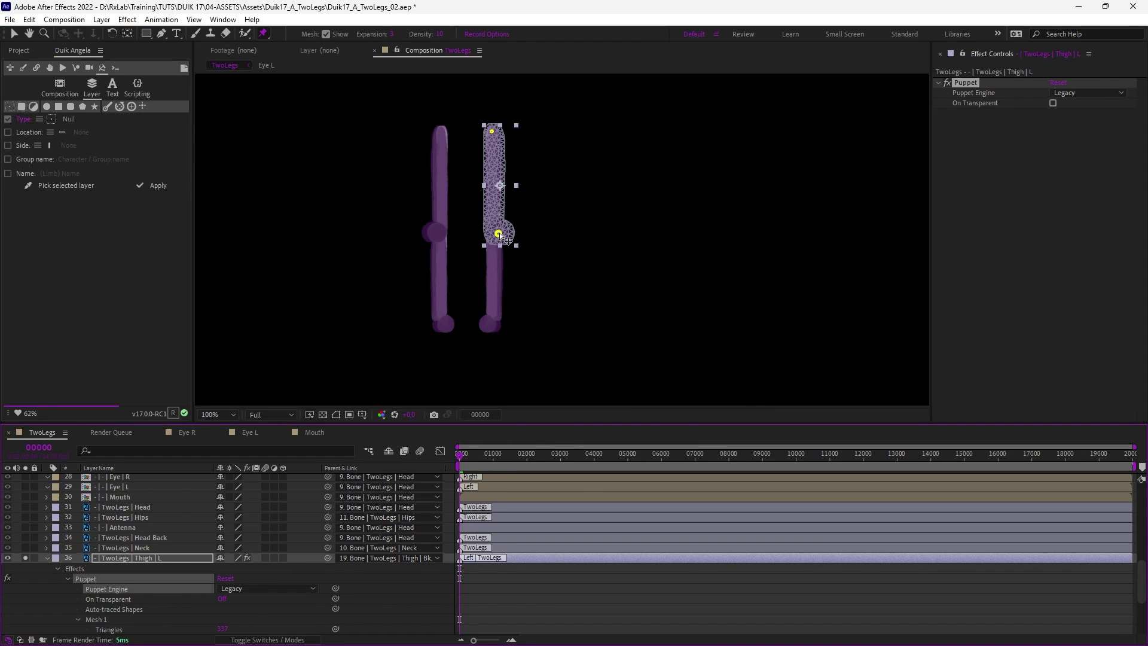
drag(499, 234, 539, 171)
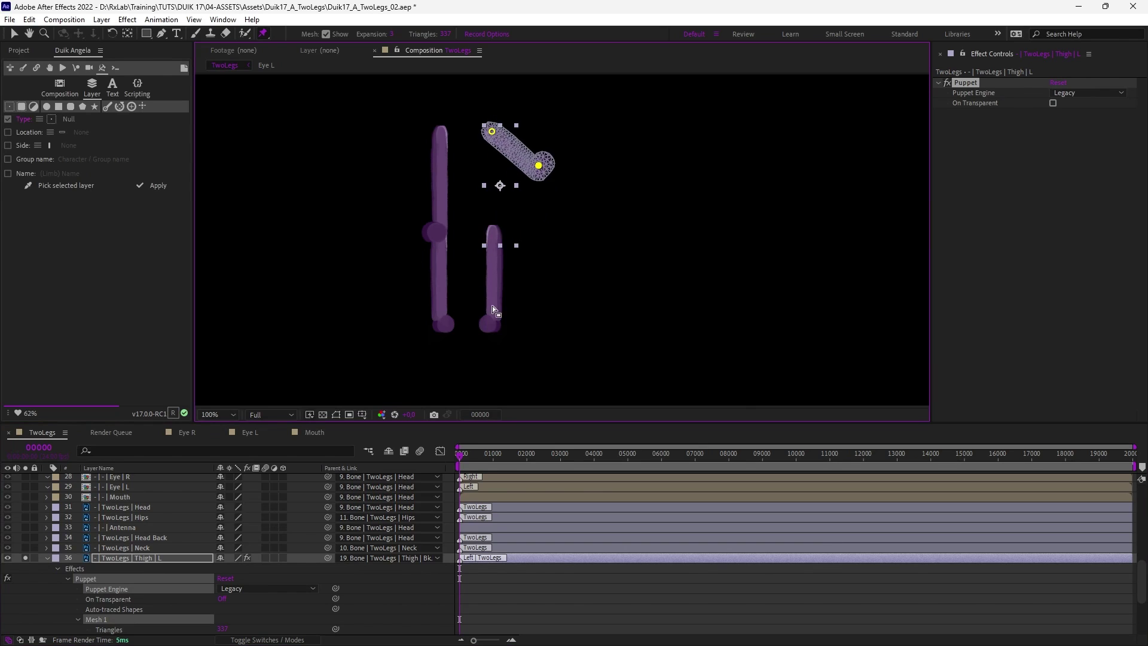
key(ctrl+z)
Step: Place puppet pins at the knee and ankle of the Calf L layer and set its Puppet Engine to Legacy
drag(483, 292, 493, 219)
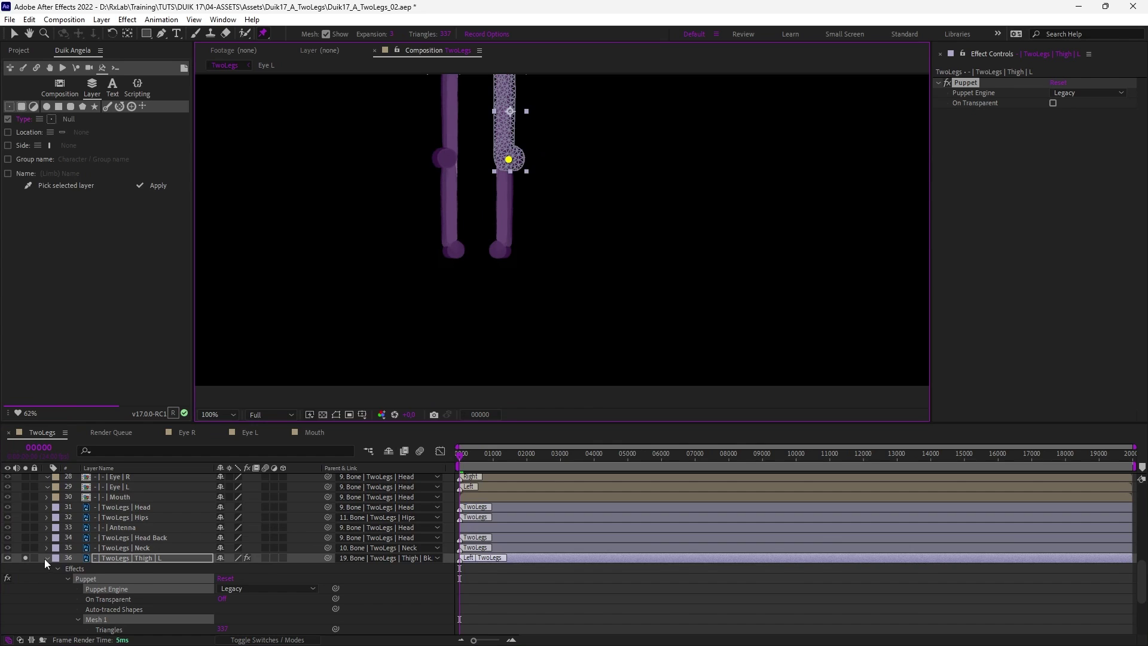
scroll(66, 515, down, 4)
click(125, 578)
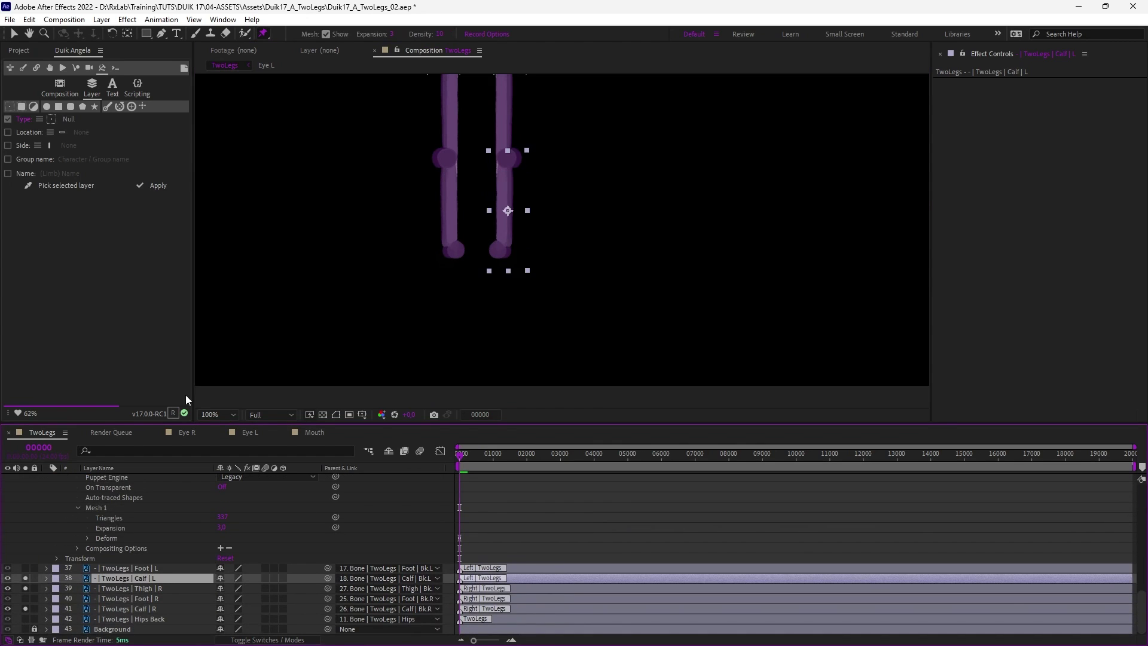
click(508, 158)
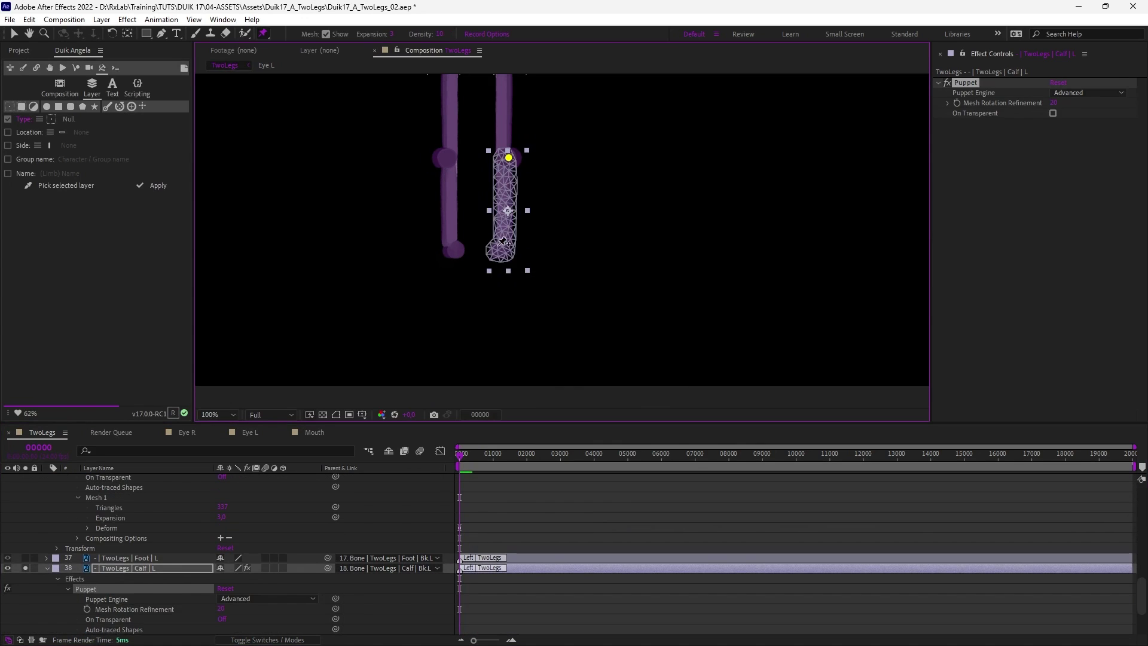
click(498, 250)
click(249, 599)
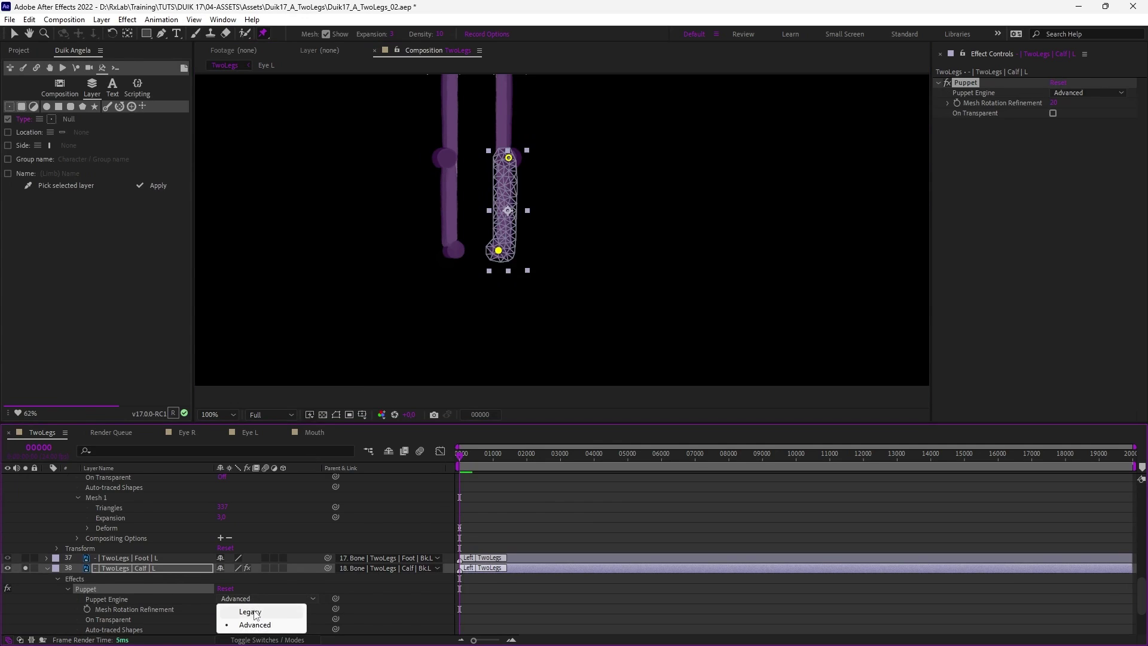
click(250, 612)
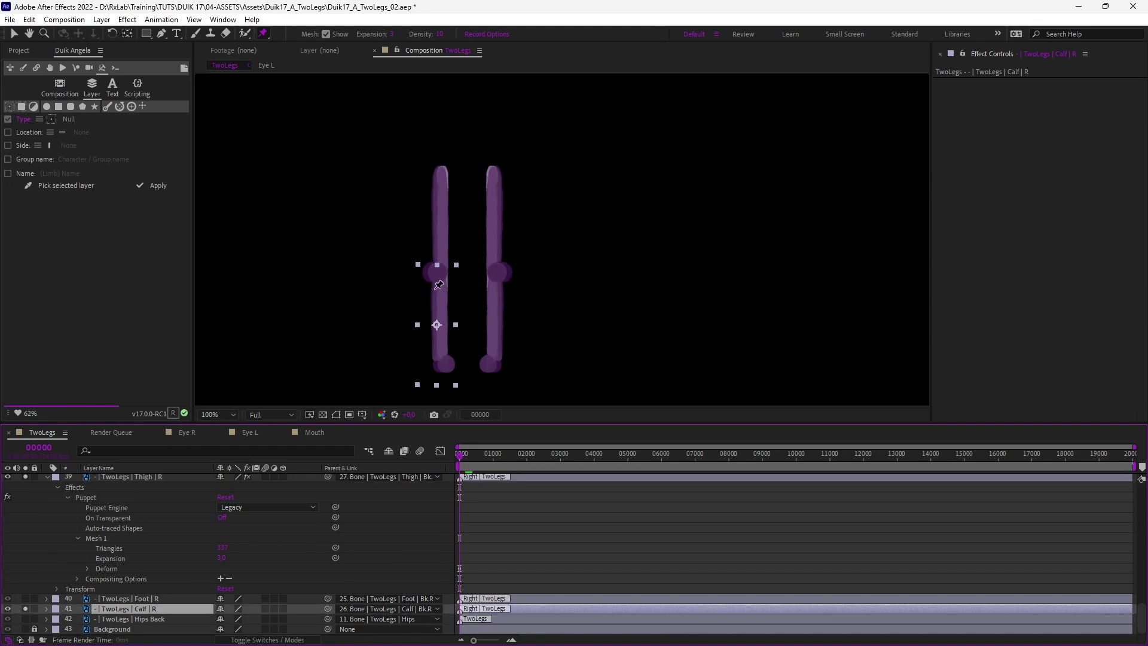
Step: Place puppet pins at the knee and ankle of the Calf R layer and set its Puppet Engine to Legacy
click(437, 272)
click(446, 366)
click(249, 588)
click(250, 608)
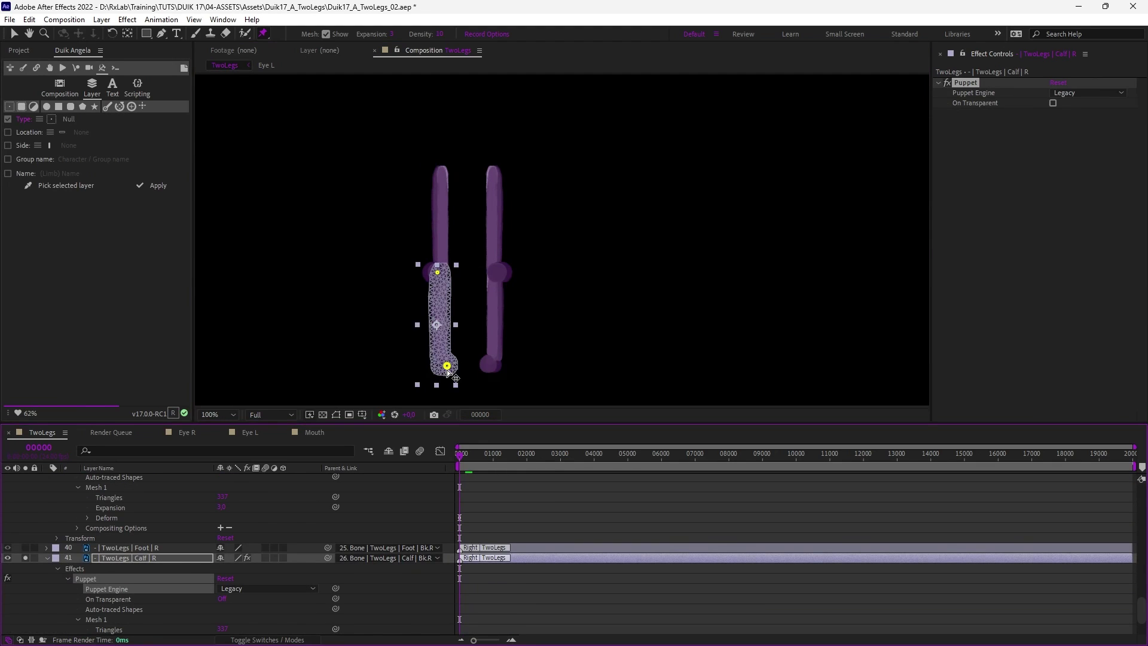
click(447, 367)
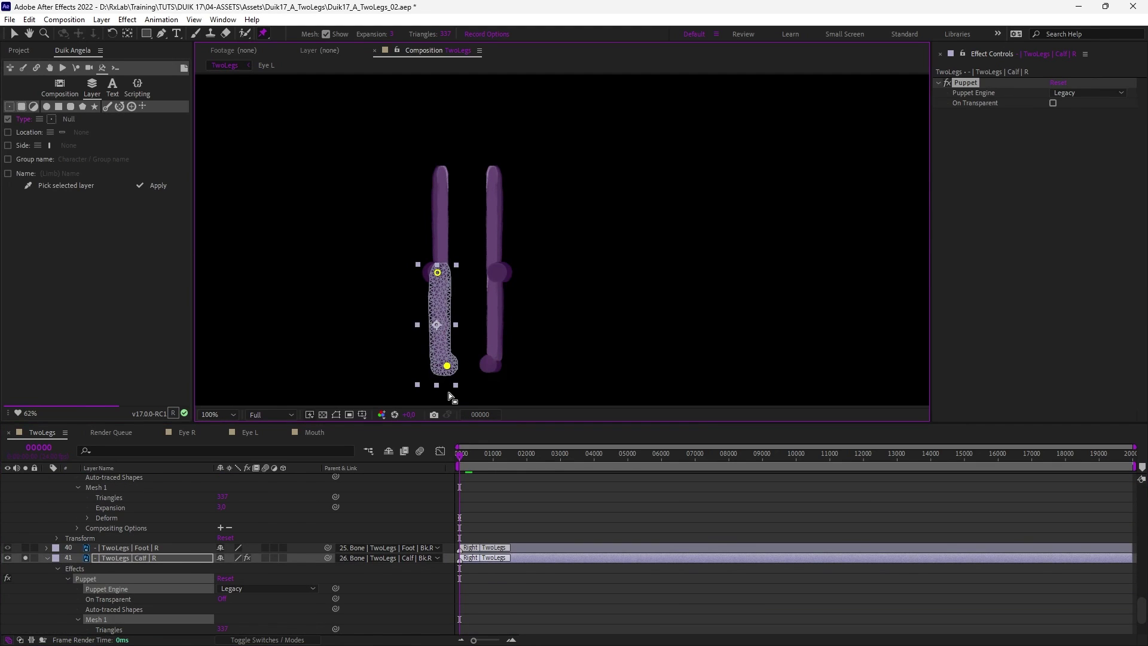
key(v)
click(52, 598)
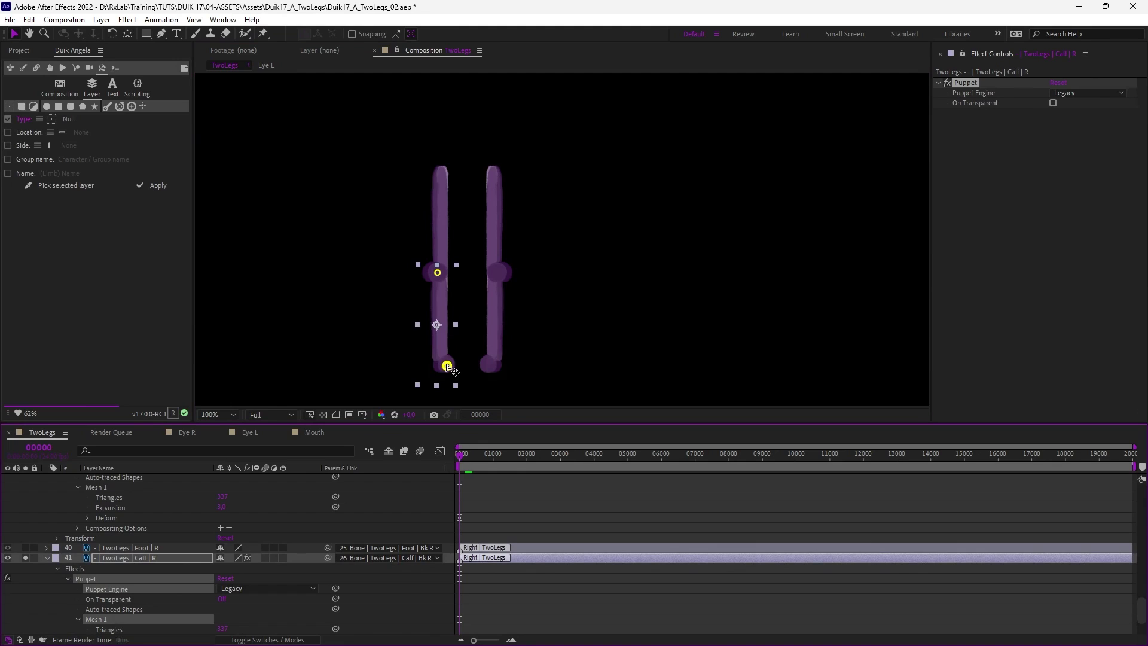
click(446, 363)
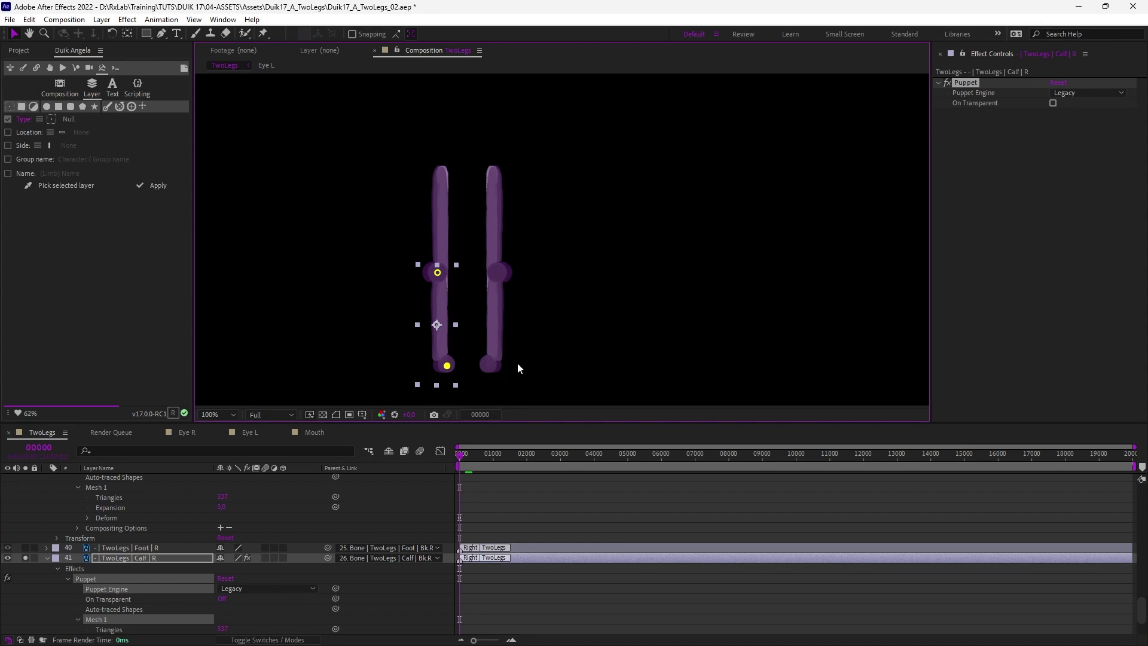
Step: Save the project and reopen Duik17_A_TwoLegs_02.aep from the recent files
key(ctrl+s)
click(10, 19)
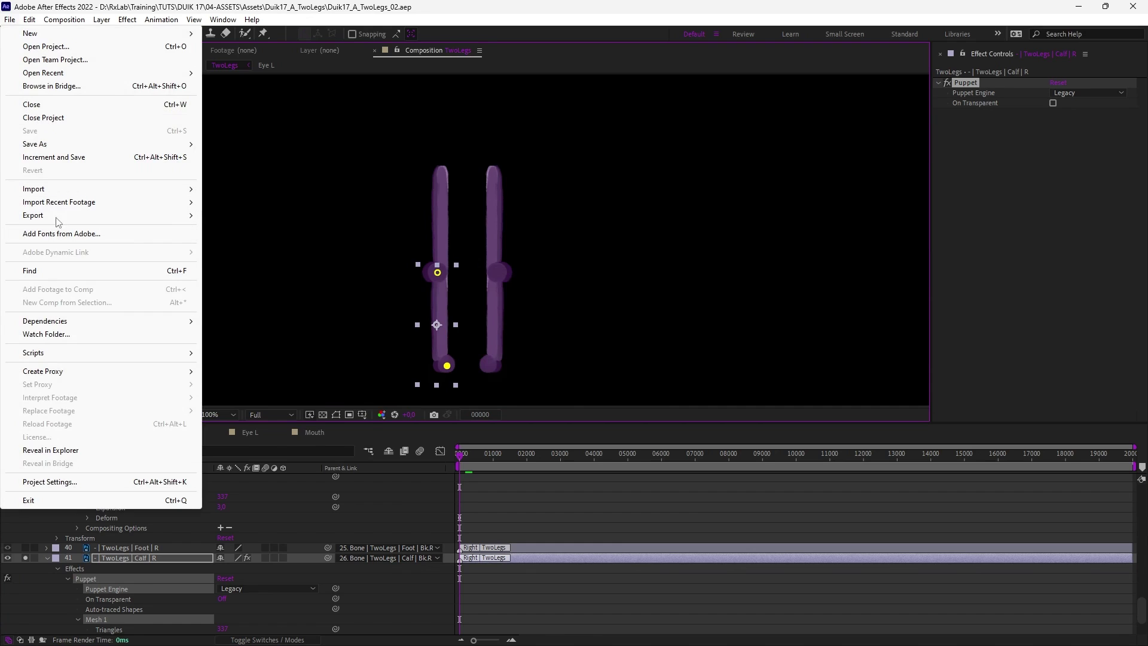
mouse_move(43, 73)
click(275, 70)
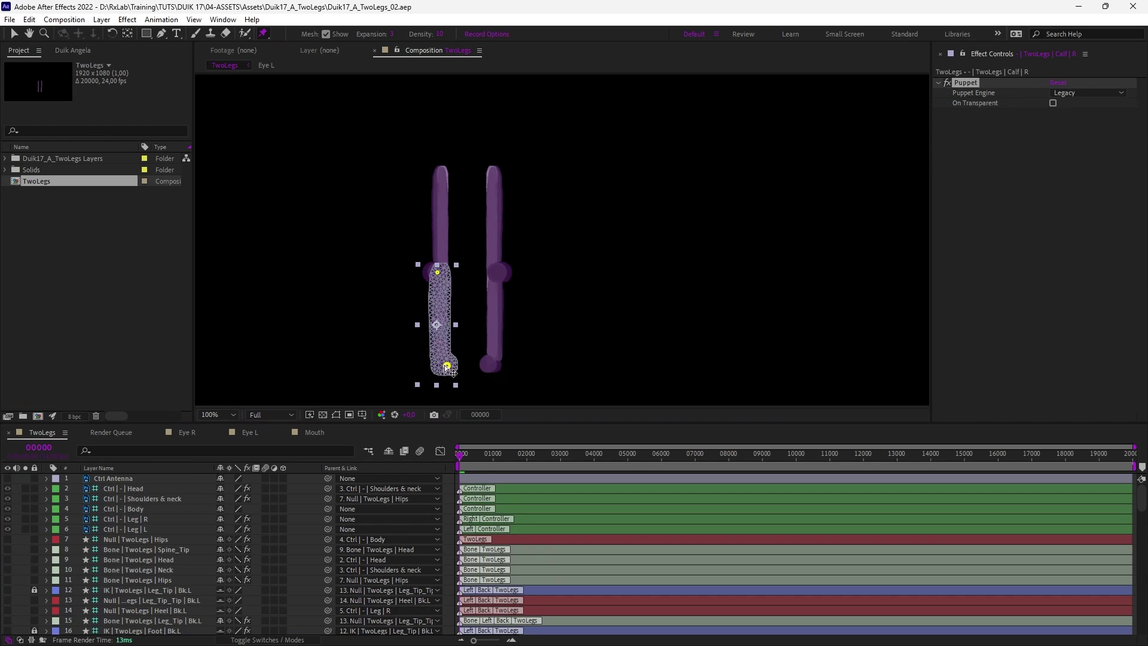
Step: Test Calf R's ankle pin by moving it, undo the move and return to the Selection tool
drag(446, 365, 444, 313)
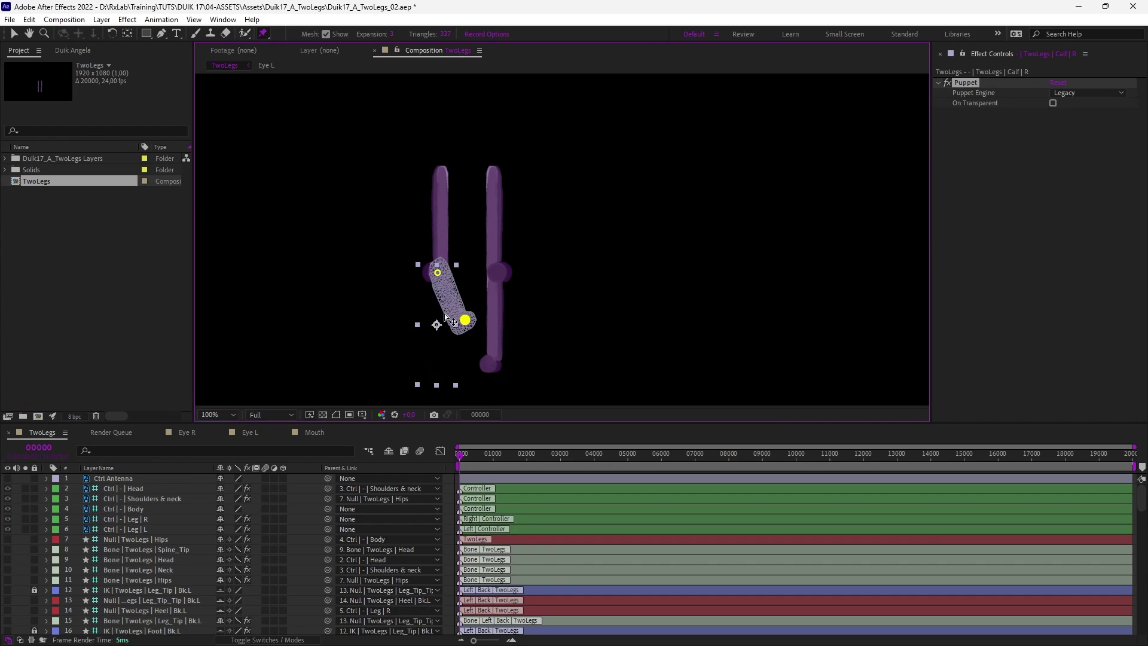
key(ctrl+z)
key(v)
Step: Reveal the keyframed puppet pin positions of the left and right Thigh and Calf layers
scroll(133, 574, down, 9)
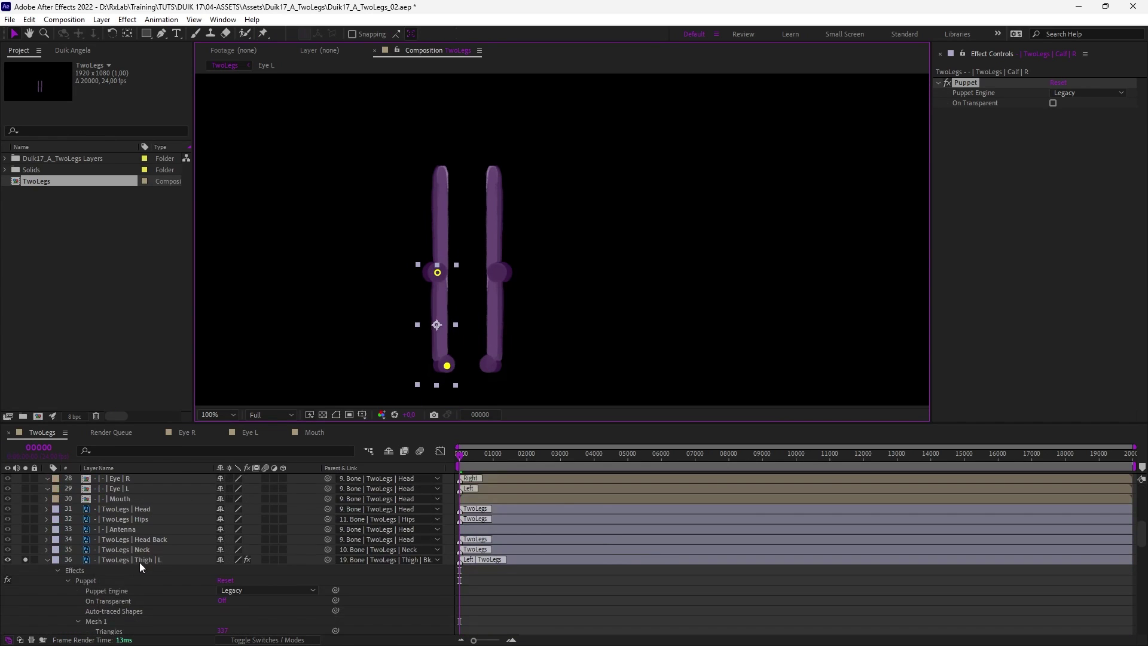
drag(96, 571, 129, 515)
click(132, 512)
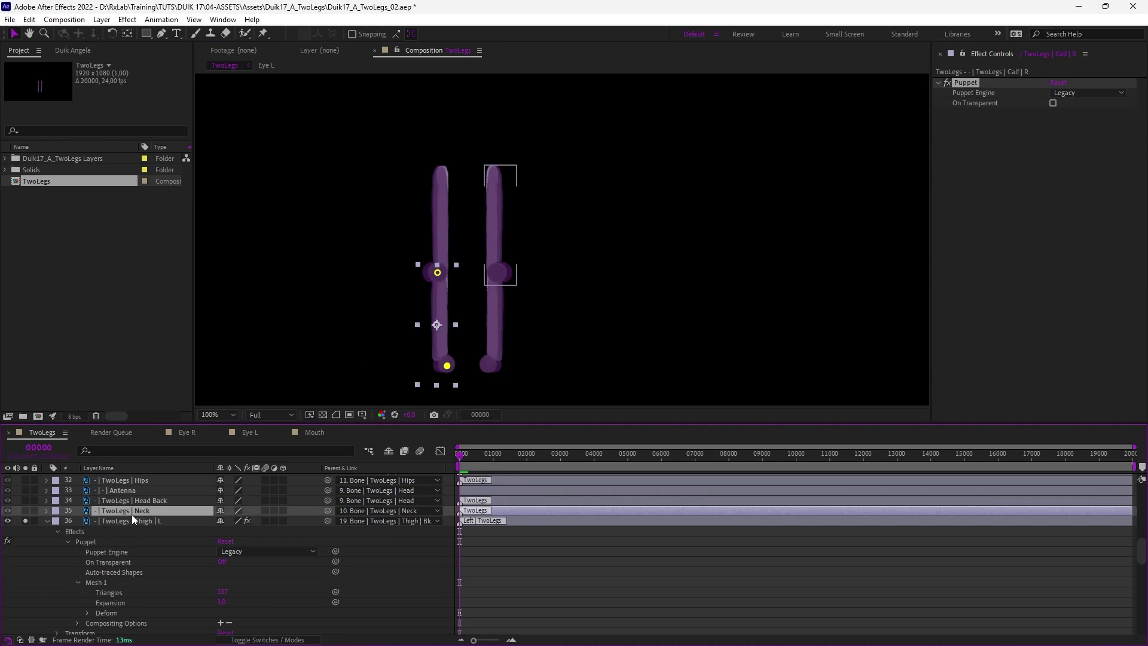
click(131, 519)
drag(116, 569, 120, 425)
ctrl+click(132, 507)
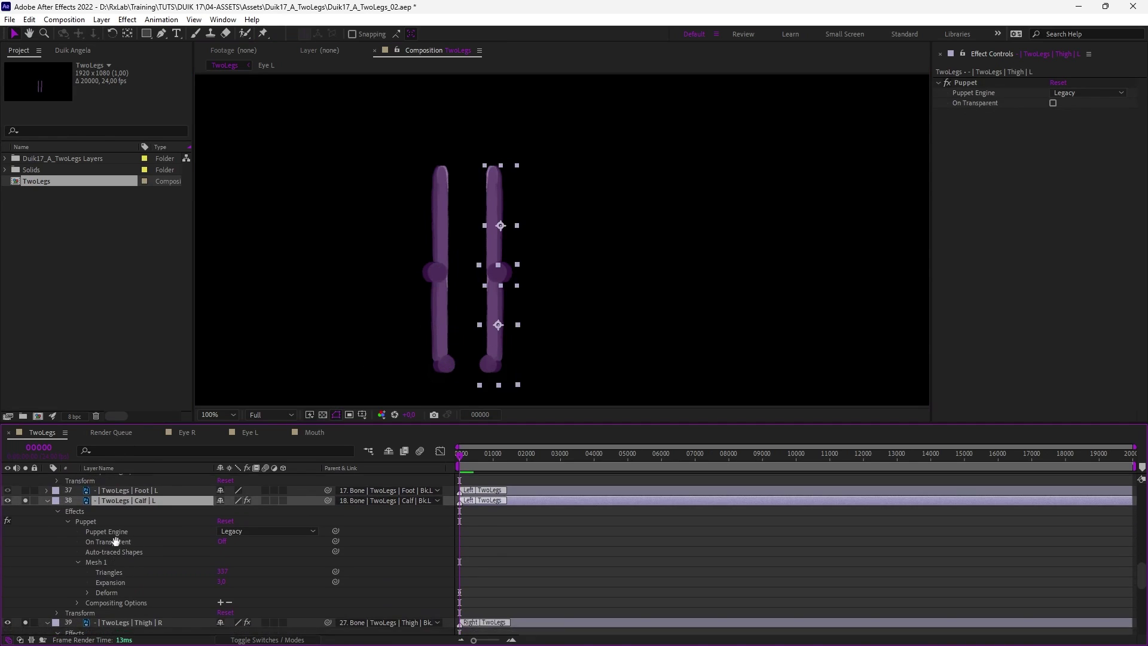
scroll(128, 519, down, 5)
ctrl+click(125, 529)
drag(129, 568, 123, 422)
ctrl+click(127, 514)
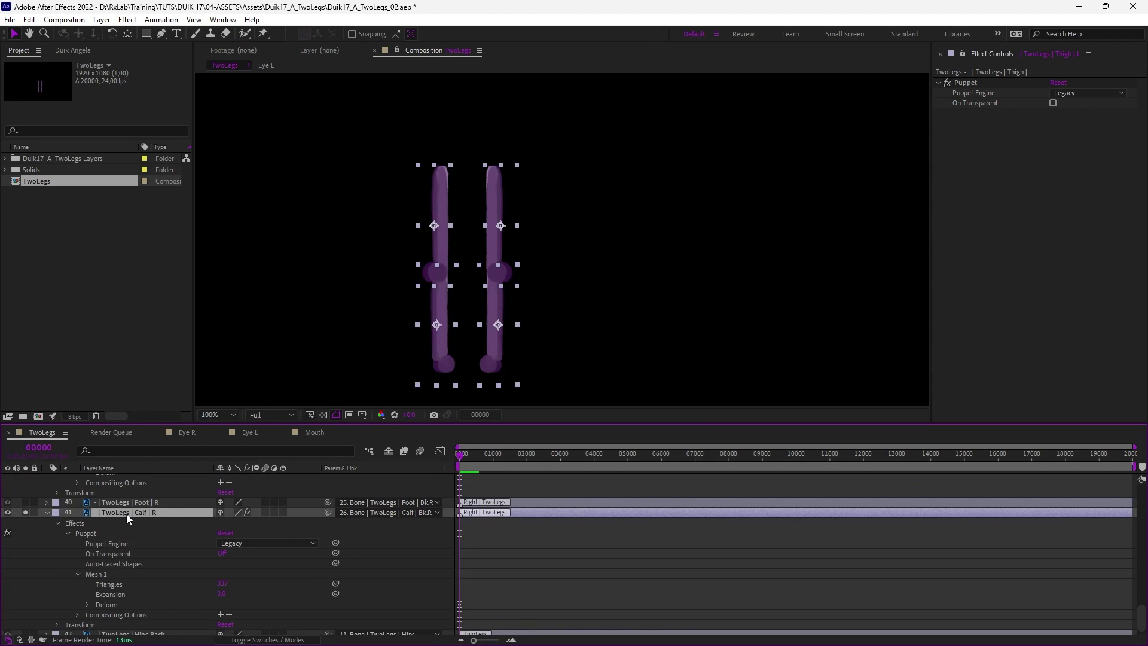
key(u)
key(u)
Step: Add Duik pins to the Position properties of both puppet pins on each Thigh and Calf layer
click(148, 530)
ctrl+click(151, 549)
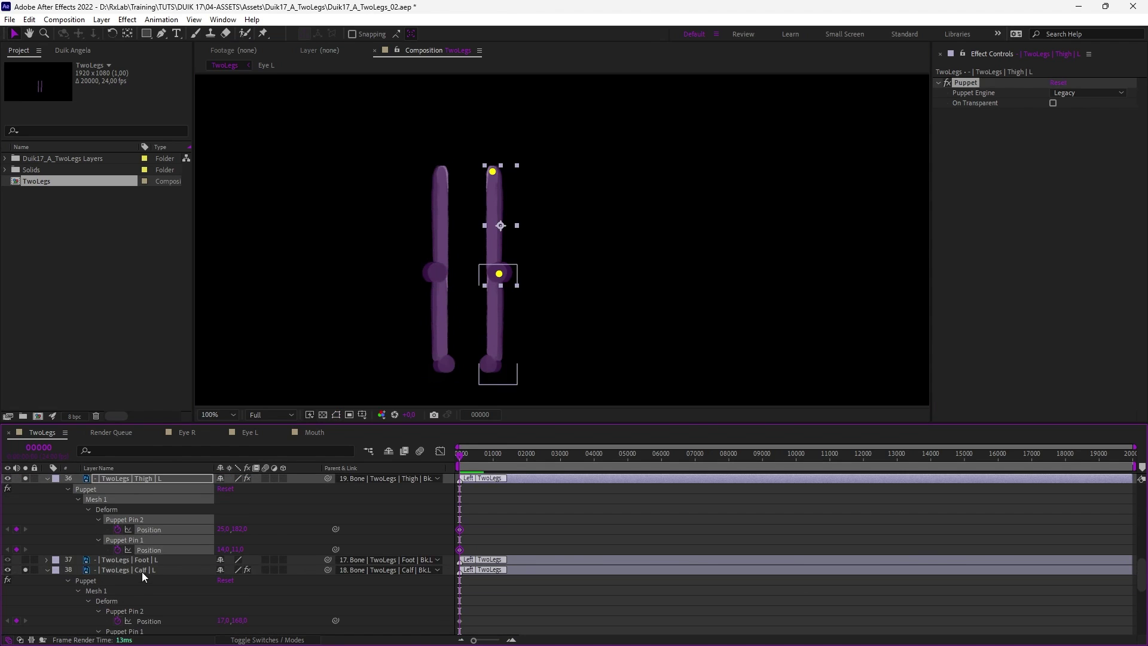
drag(142, 572, 147, 491)
ctrl+click(149, 539)
ctrl+click(148, 559)
scroll(149, 574, down, 4)
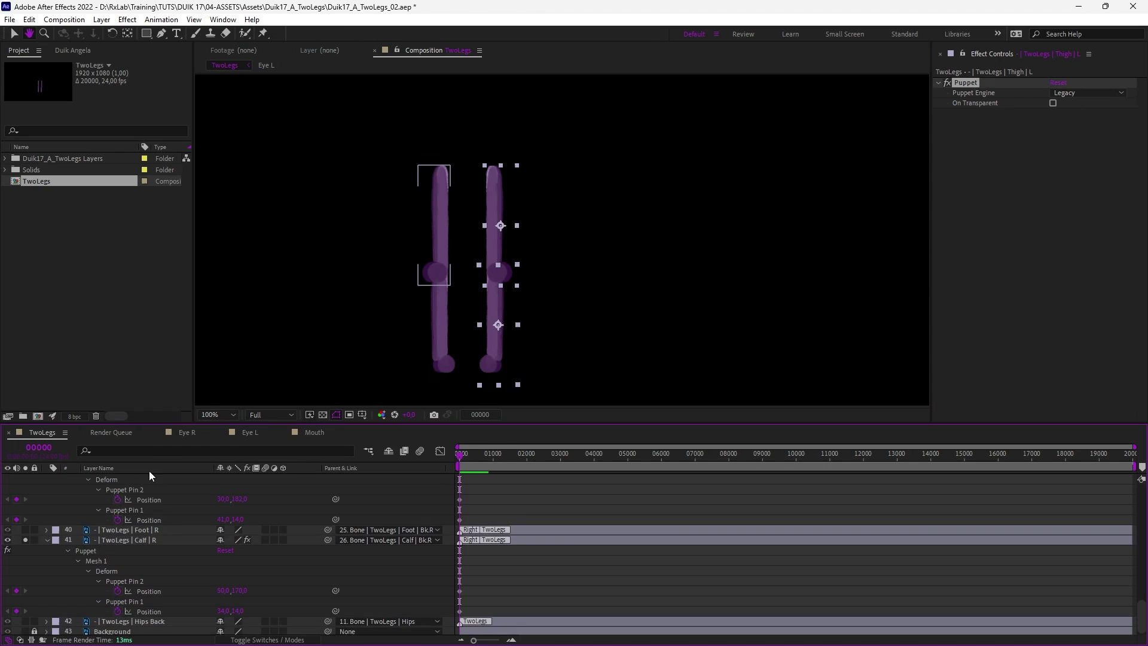
click(149, 499)
ctrl+click(149, 519)
scroll(144, 576, down, 1)
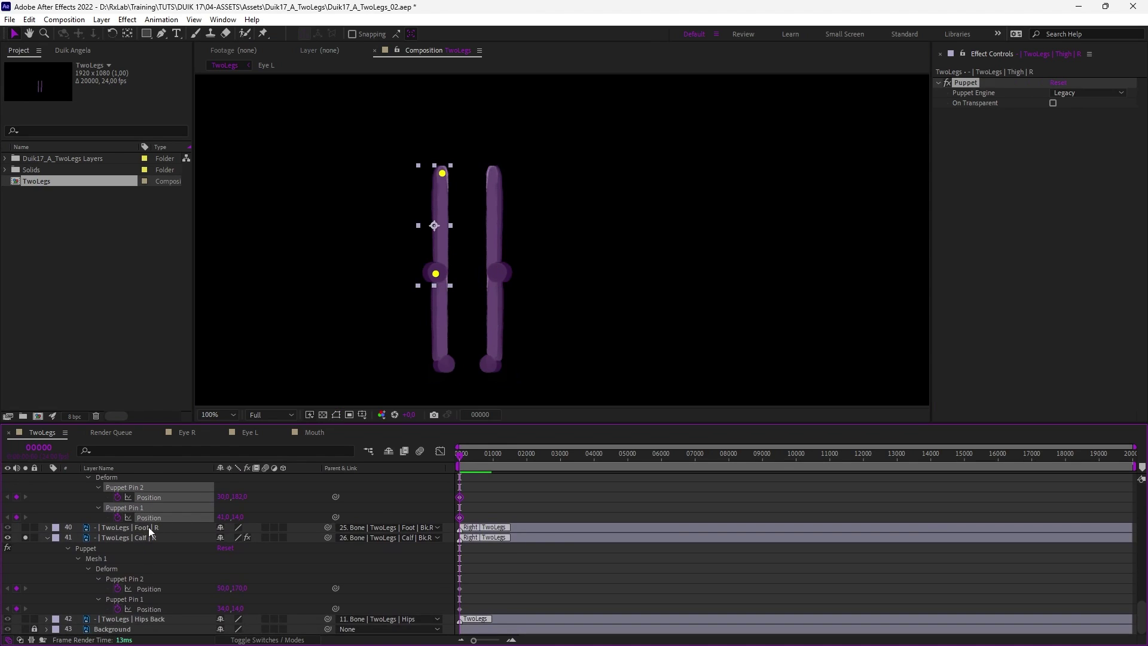
ctrl+click(151, 588)
ctrl+click(155, 608)
click(72, 50)
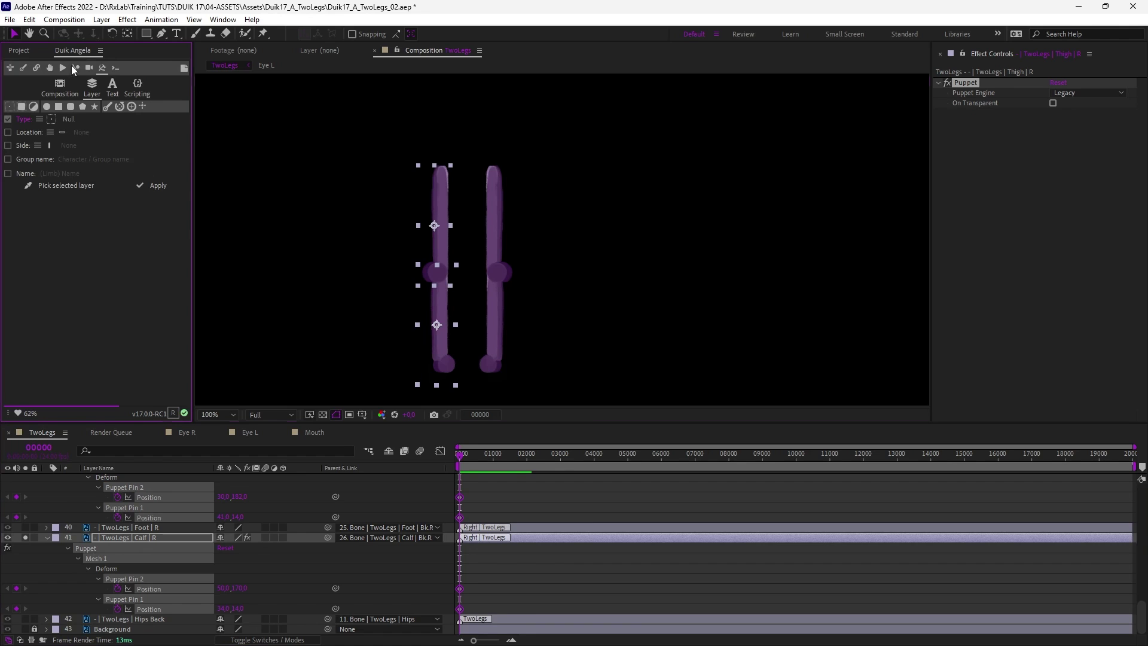
click(36, 68)
click(46, 209)
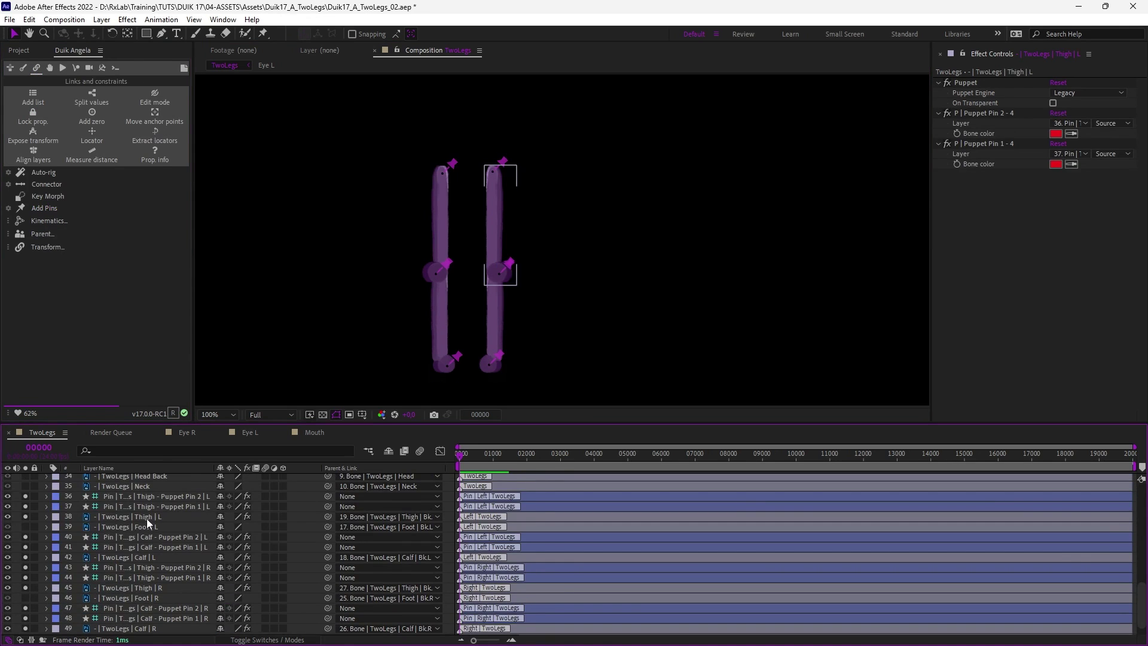
Step: Set the parent of the left and right Thigh and Calf layers to None
click(139, 518)
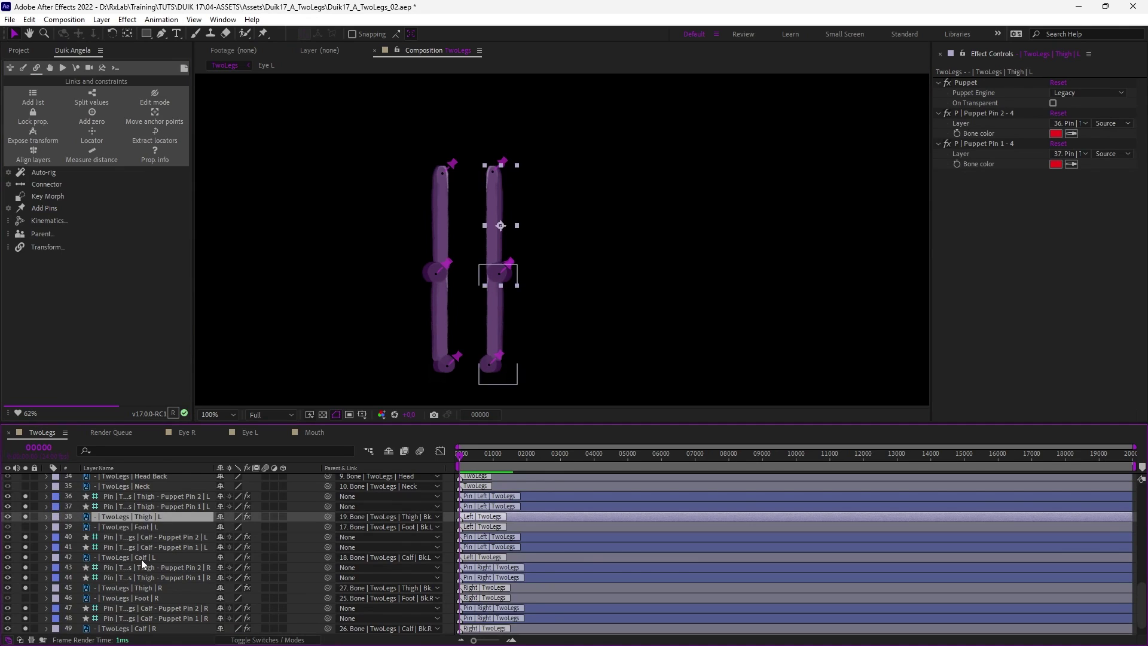
scroll(141, 559, down, 1)
ctrl+click(143, 544)
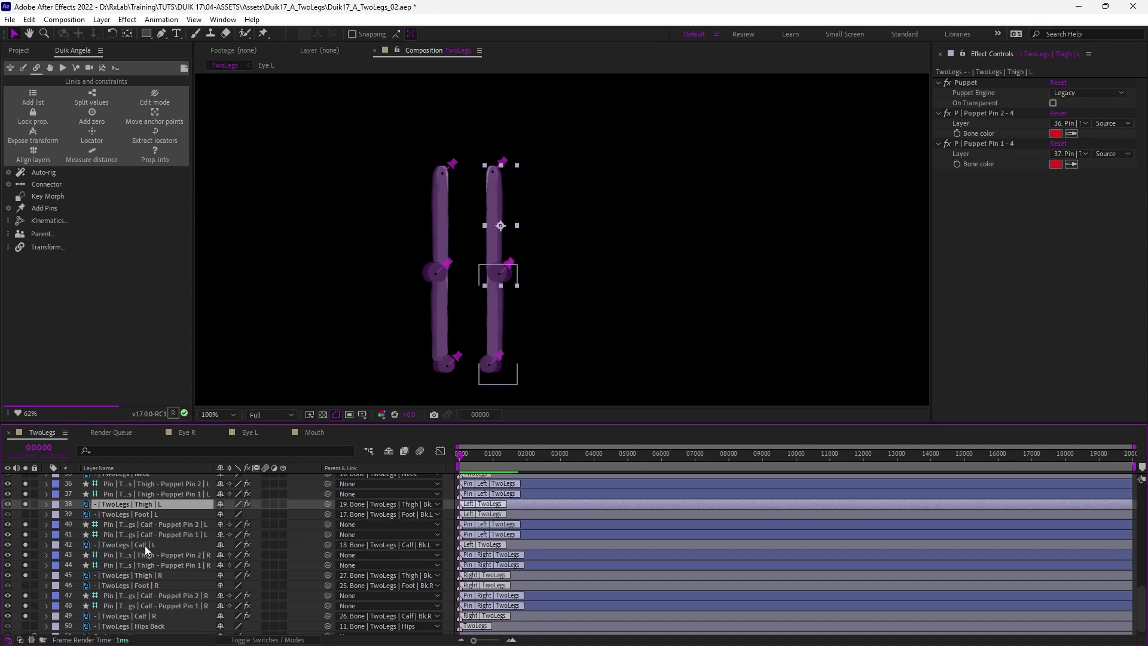
ctrl+click(151, 575)
scroll(168, 580, down, 1)
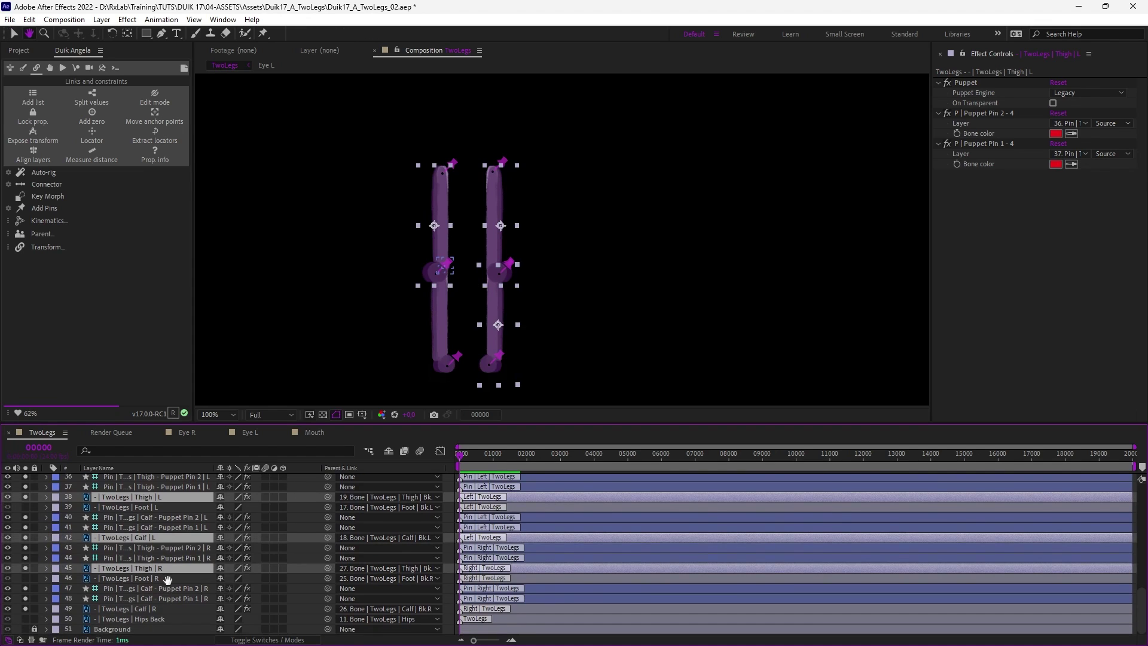
ctrl+click(158, 610)
ctrl+click(325, 609)
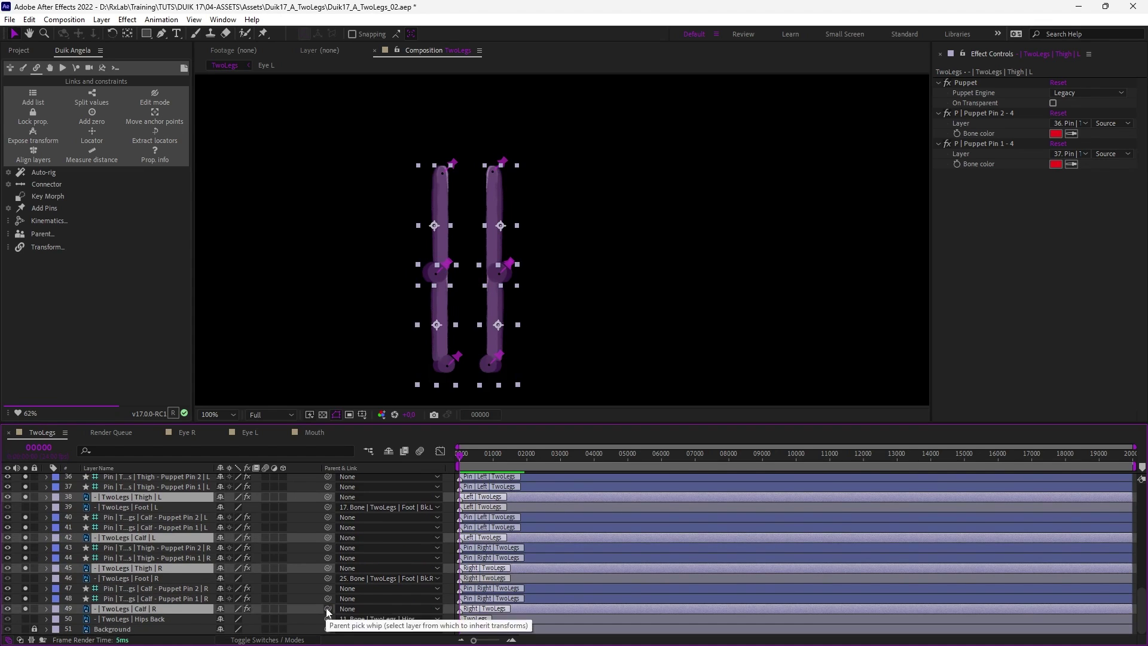
Step: Link all eight puppet pin layers of the left and right Thigh and Calf to the leg bones with Link art
click(196, 591)
ctrl+click(194, 598)
ctrl+click(198, 567)
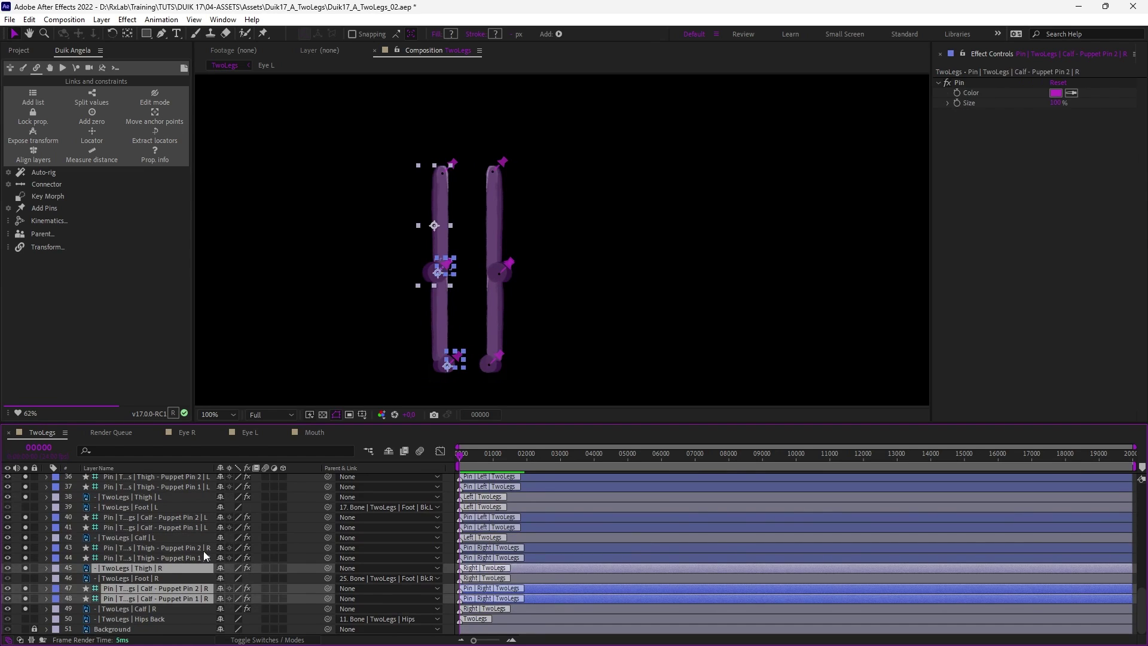
ctrl+click(203, 549)
ctrl+click(199, 566)
ctrl+click(199, 558)
ctrl+click(199, 527)
ctrl+click(199, 517)
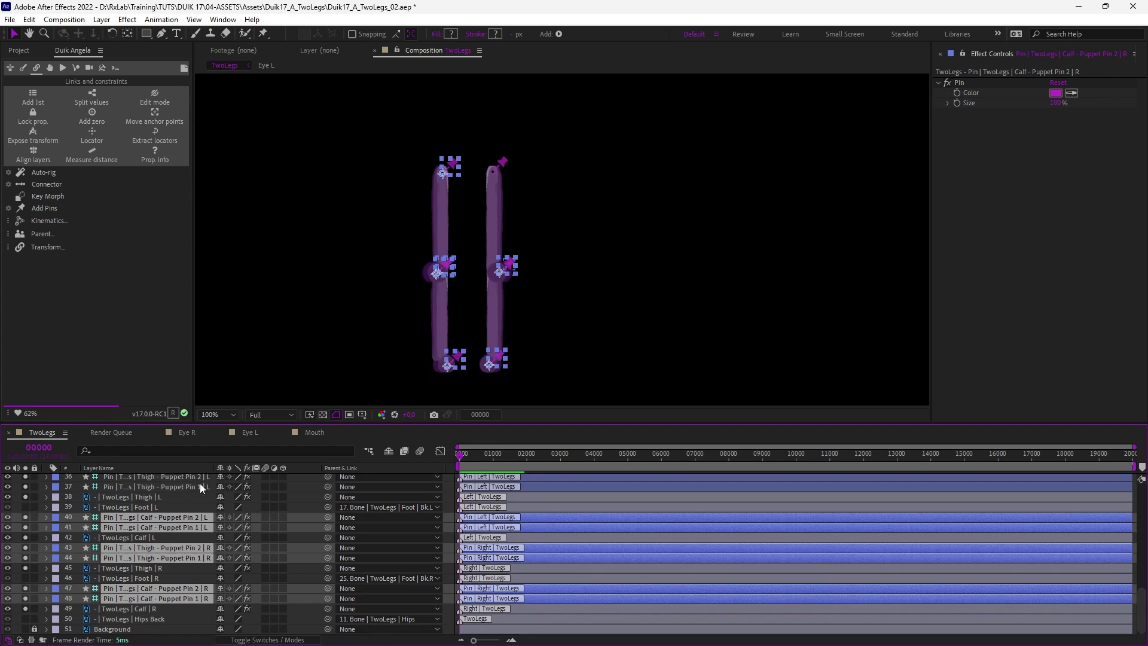
ctrl+click(200, 486)
ctrl+click(199, 476)
drag(189, 545, 195, 508)
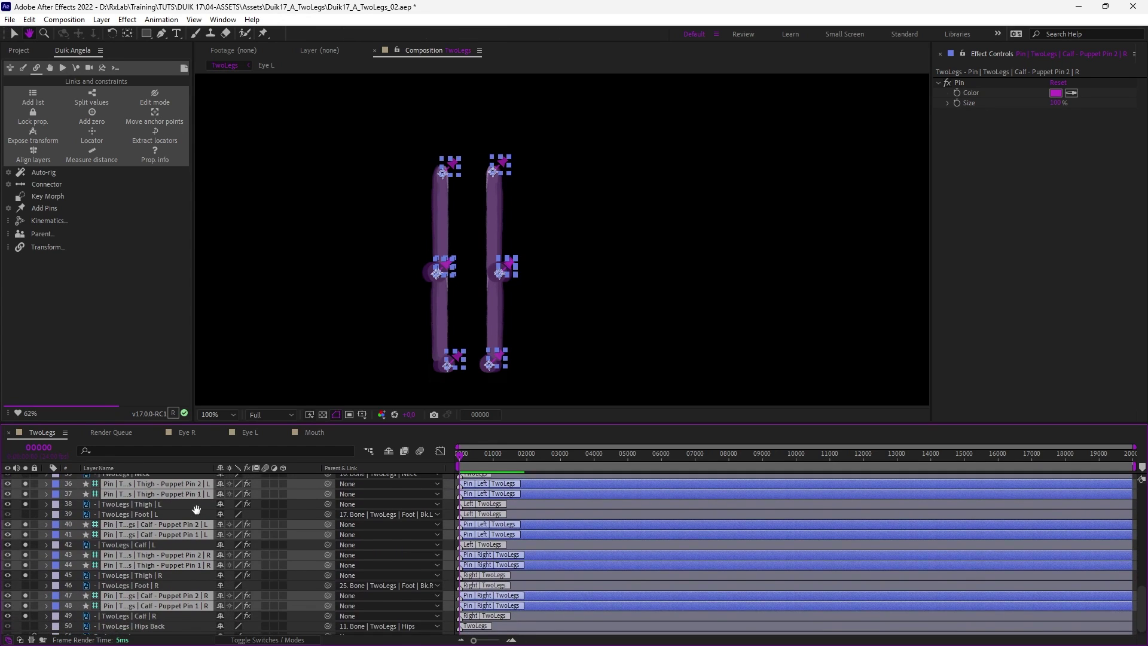
click(22, 68)
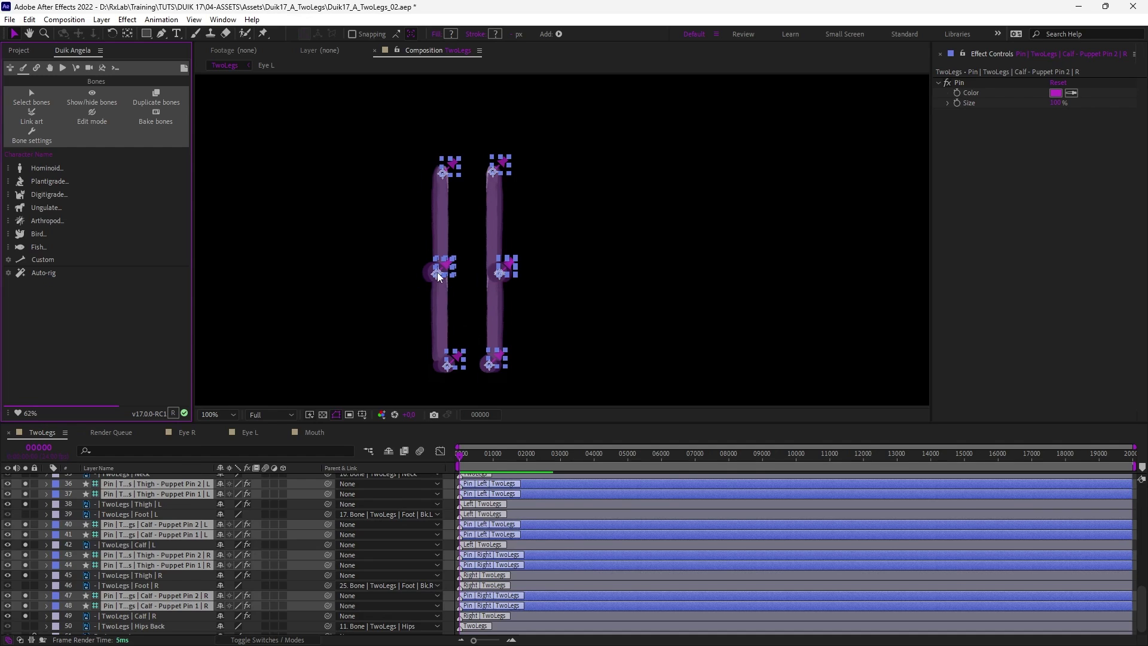
click(33, 115)
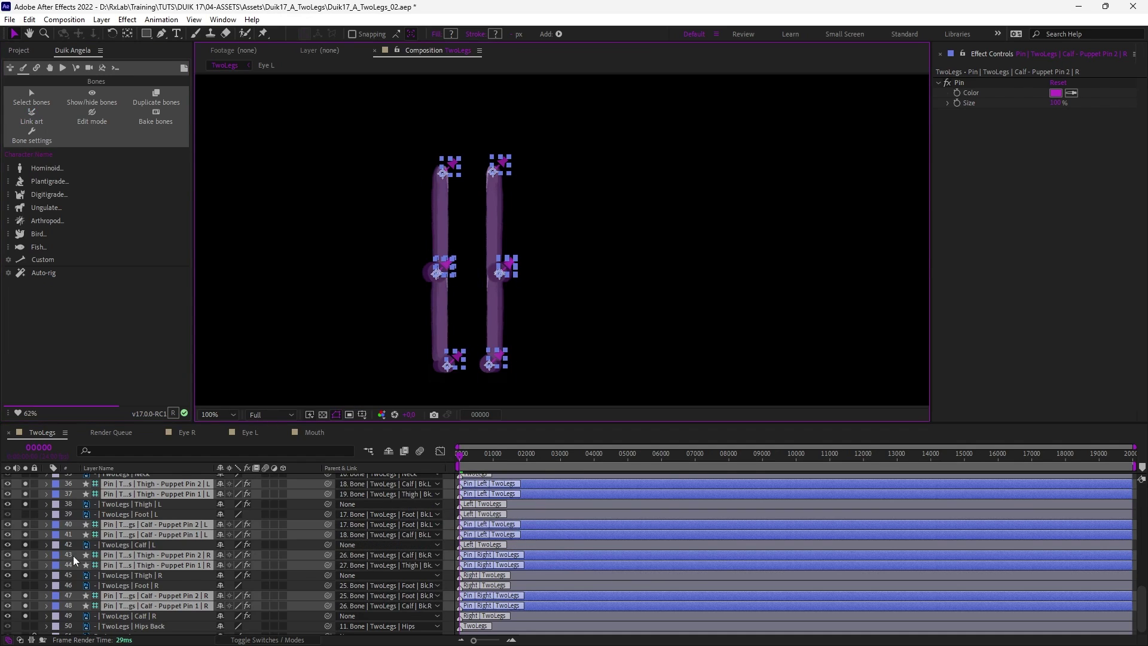
Step: Turn off solo for the left and right Thigh and Calf layers and their puppet pin layers
click(18, 500)
drag(25, 536, 25, 631)
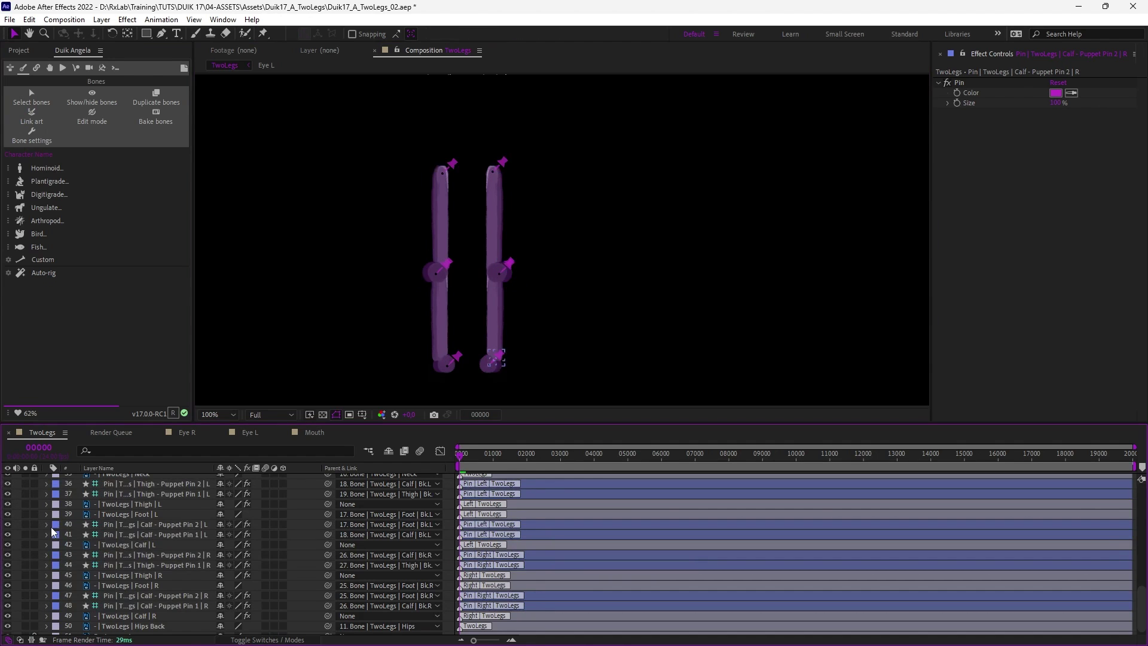
scroll(50, 532, up, 6)
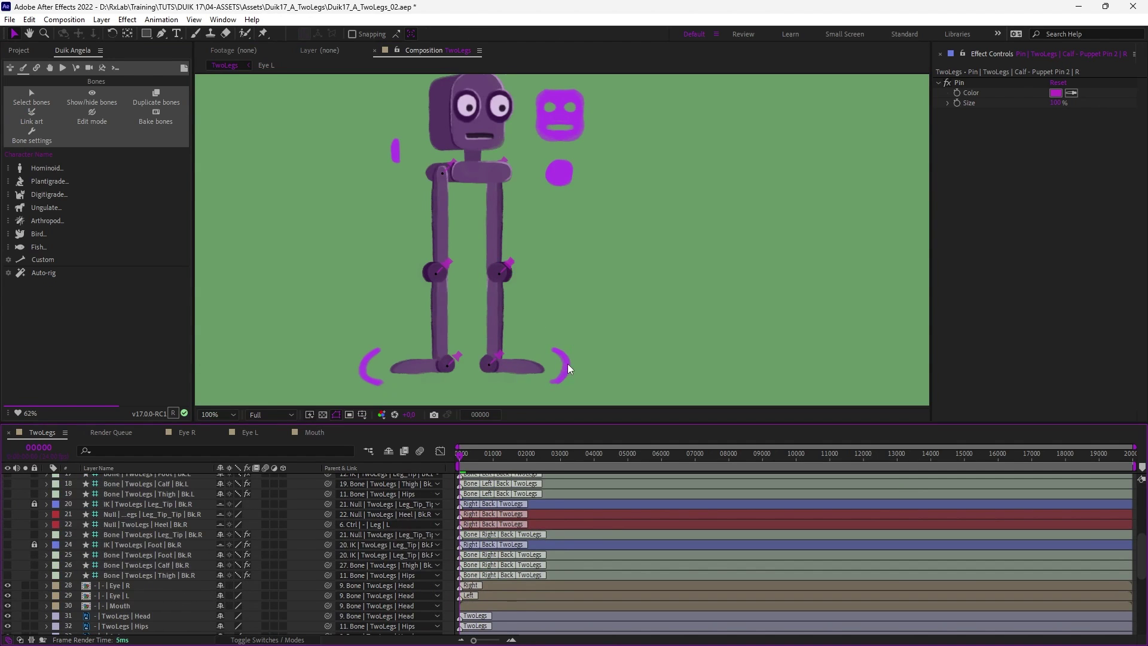
Step: Test the right leg's controller by raising the foot, and undo the move
drag(568, 363, 551, 282)
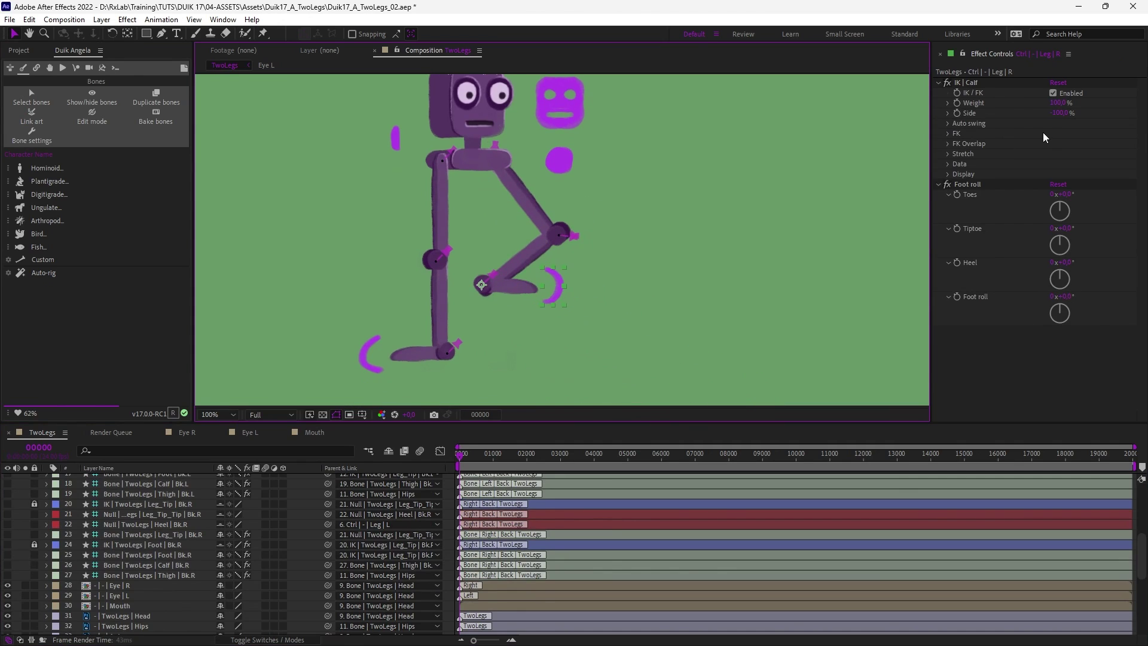
mouse_move(1036, 122)
mouse_down()
mouse_move(1102, 125)
mouse_move(1024, 128)
mouse_up()
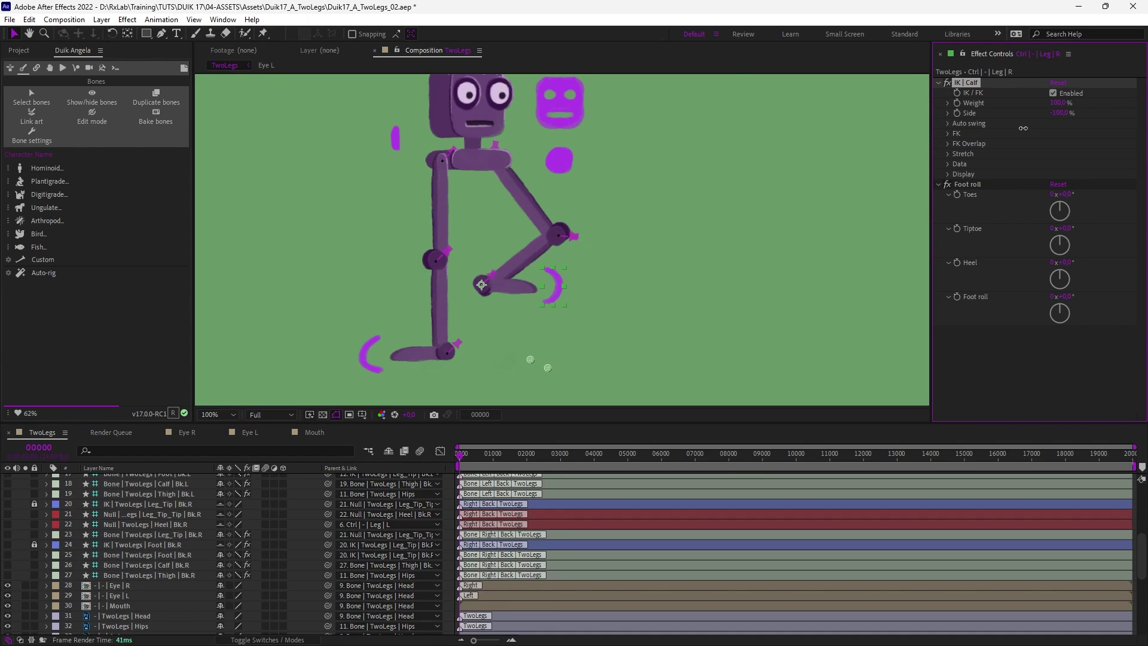
key(ctrl+z)
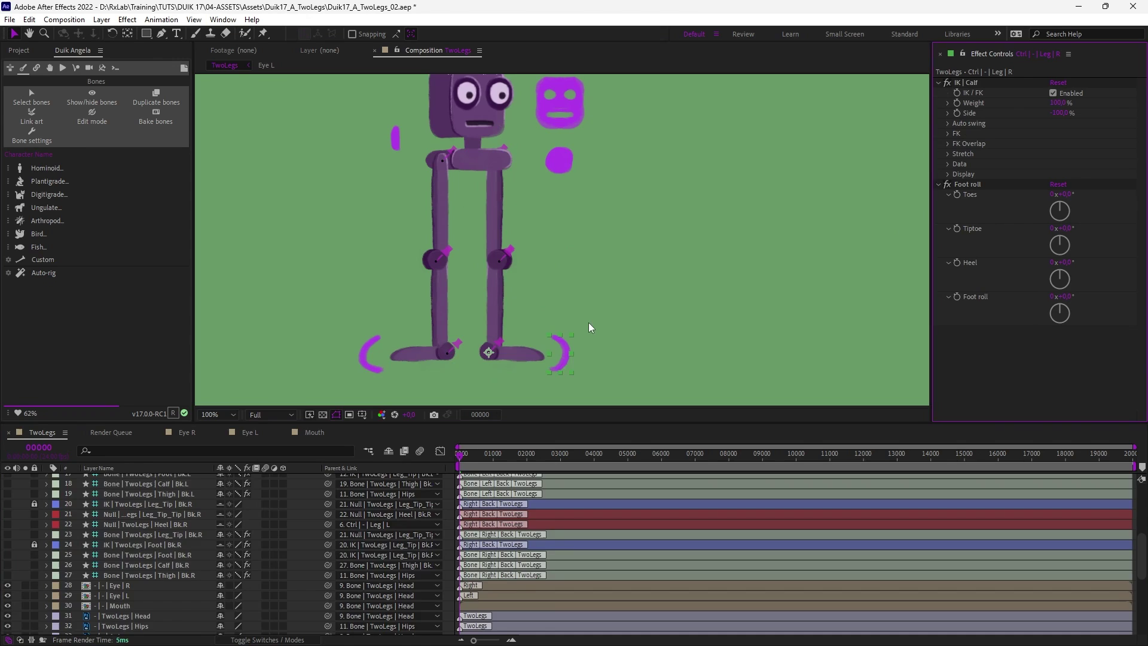
Step: Hide the puppet pin layers of the left and right Thigh and Calf
drag(588, 321, 585, 339)
scroll(121, 579, down, 6)
drag(8, 598, 8, 588)
drag(8, 558, 9, 517)
scroll(8, 519, up, 1)
drag(9, 533, 10, 523)
Step: Solo the Neck layer and place one puppet pin near its upper end and one near its lower end
drag(465, 129, 447, 246)
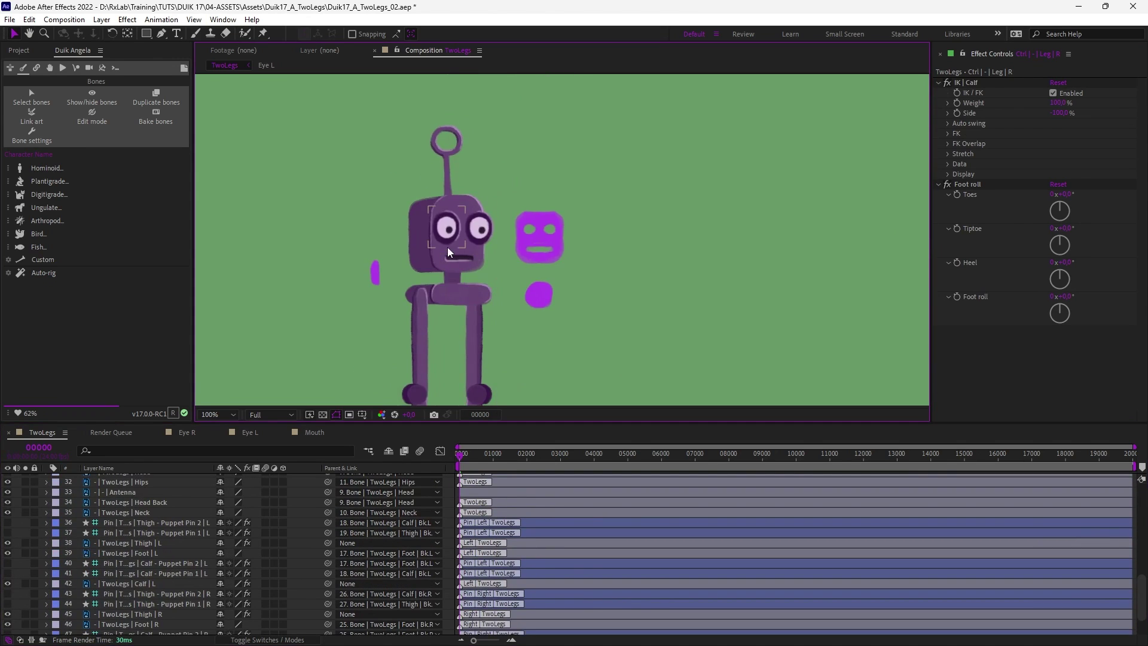
click(141, 513)
click(25, 513)
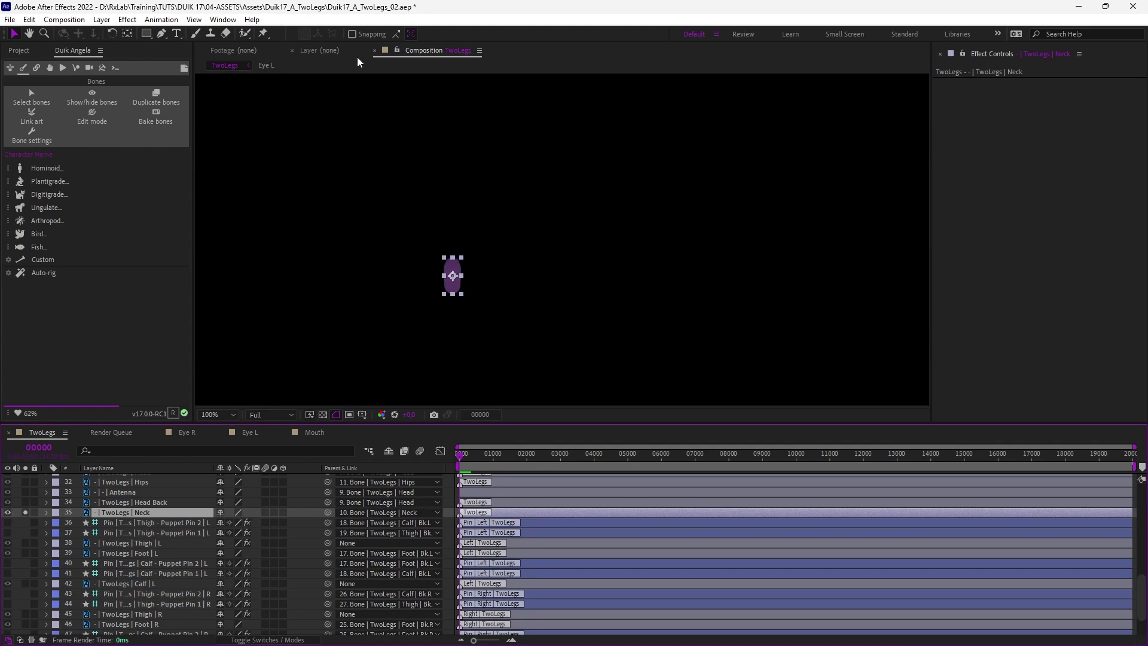
click(263, 33)
click(453, 262)
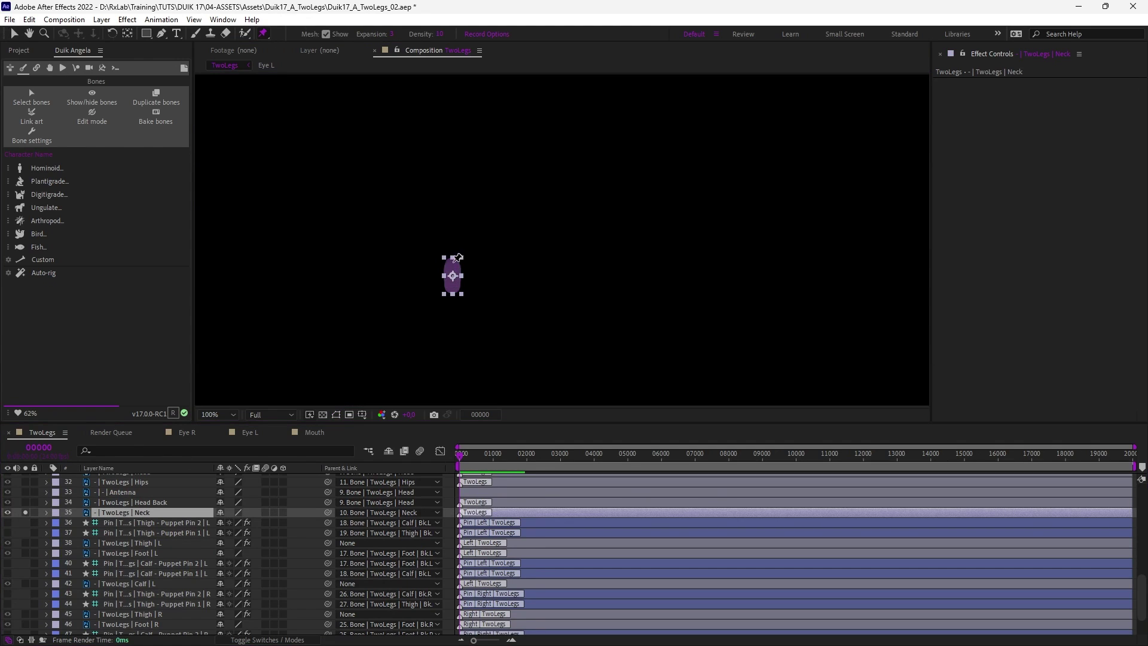
click(452, 286)
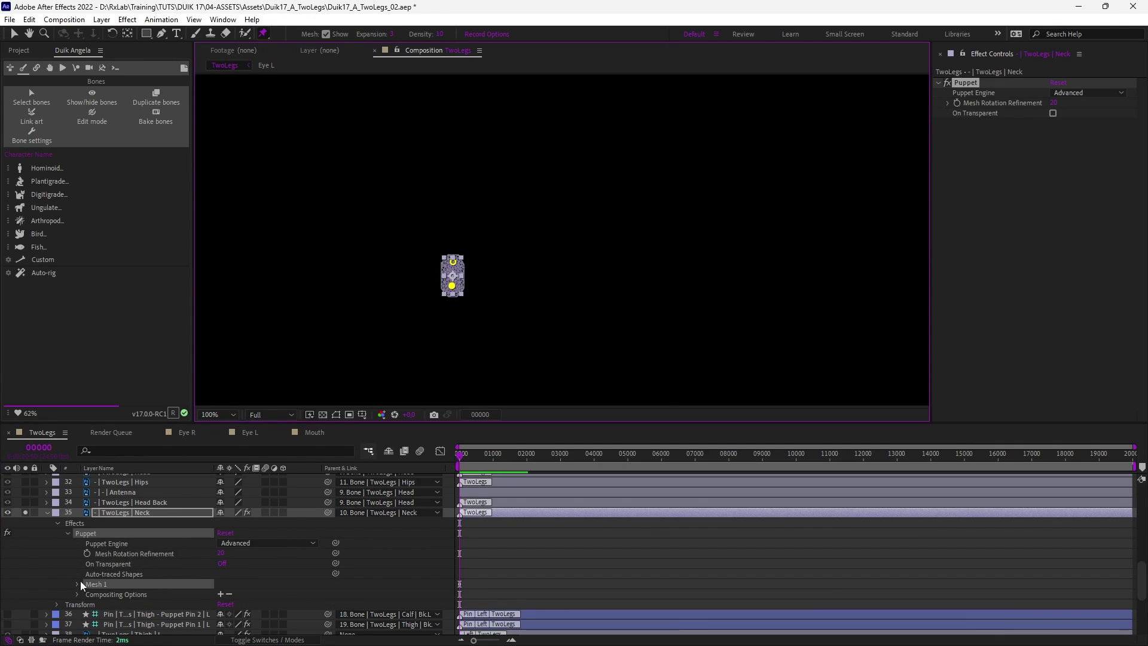
Step: Set the Neck's Puppet Engine to Legacy, and test its lower pin by moving it and undoing the move
click(244, 543)
click(257, 554)
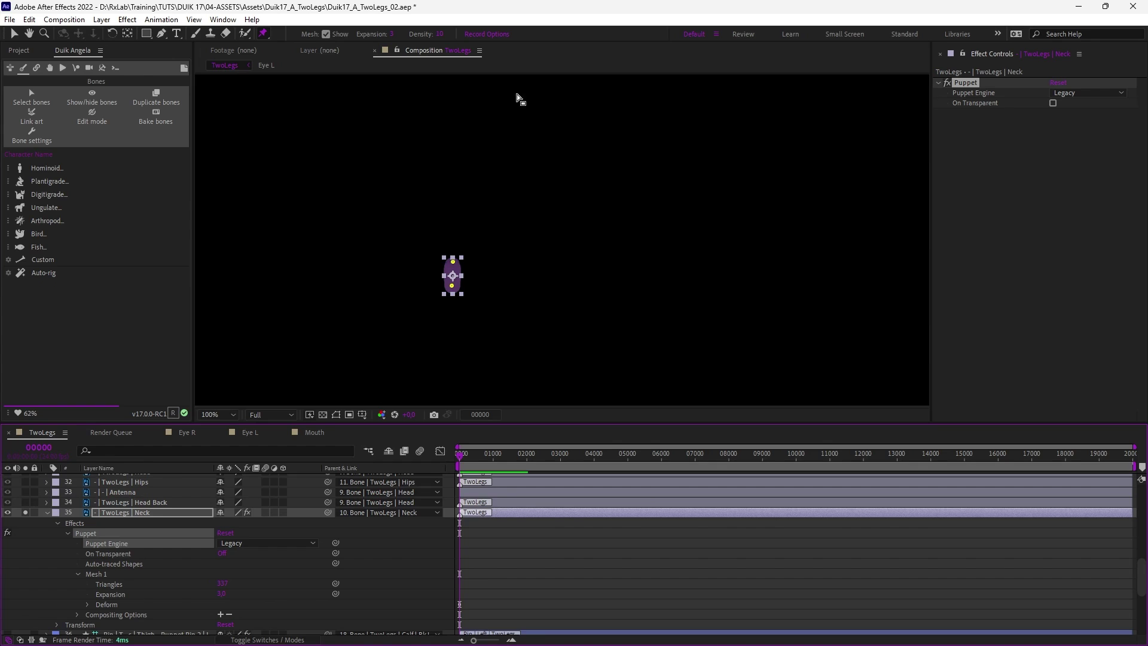
mouse_move(452, 285)
mouse_down()
mouse_move(452, 304)
mouse_move(459, 291)
mouse_up()
key(ctrl+z)
Step: Reveal the Neck's keyframed puppet pin positions and add Duik pins to both Position properties
click(25, 565)
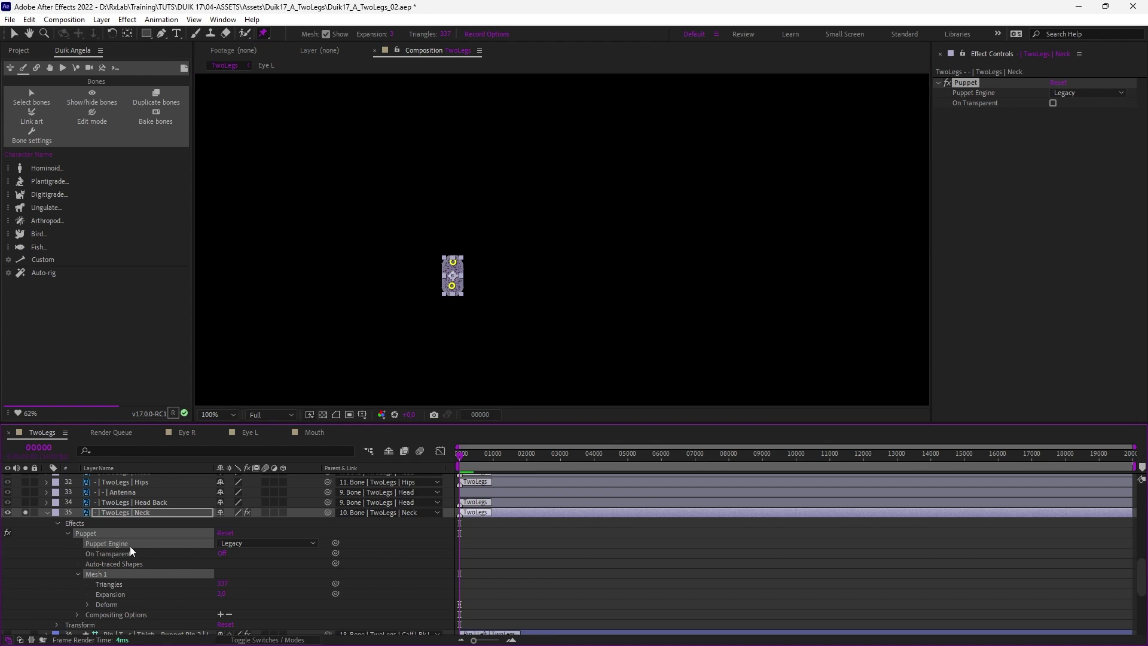
key(u)
click(138, 566)
shift+click(150, 584)
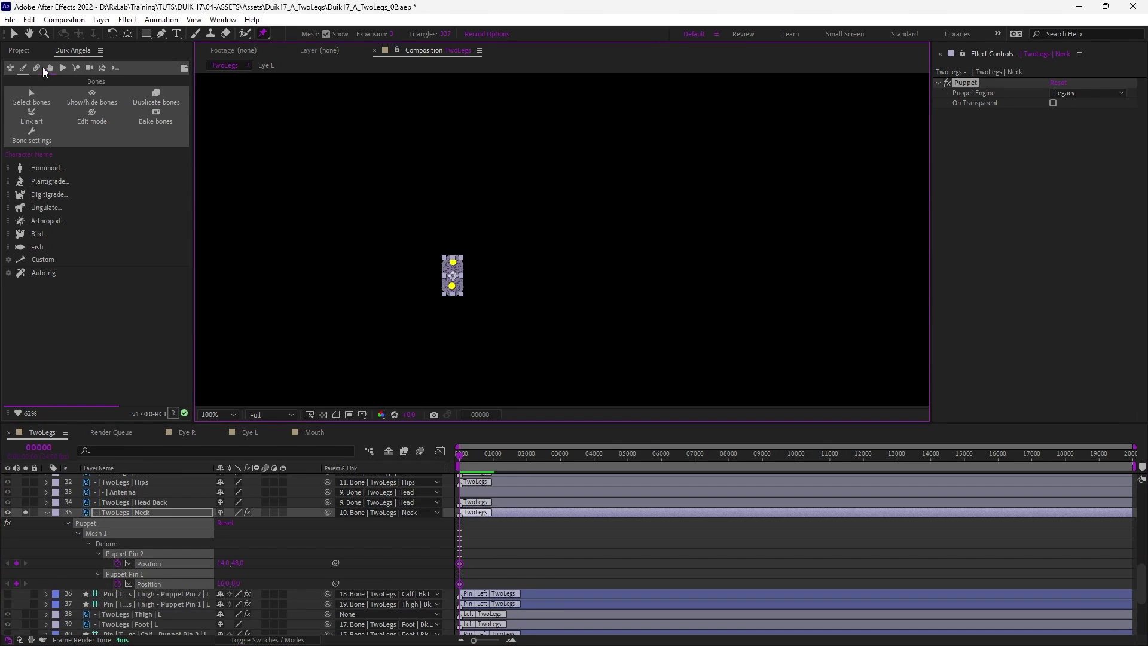
click(39, 68)
click(52, 208)
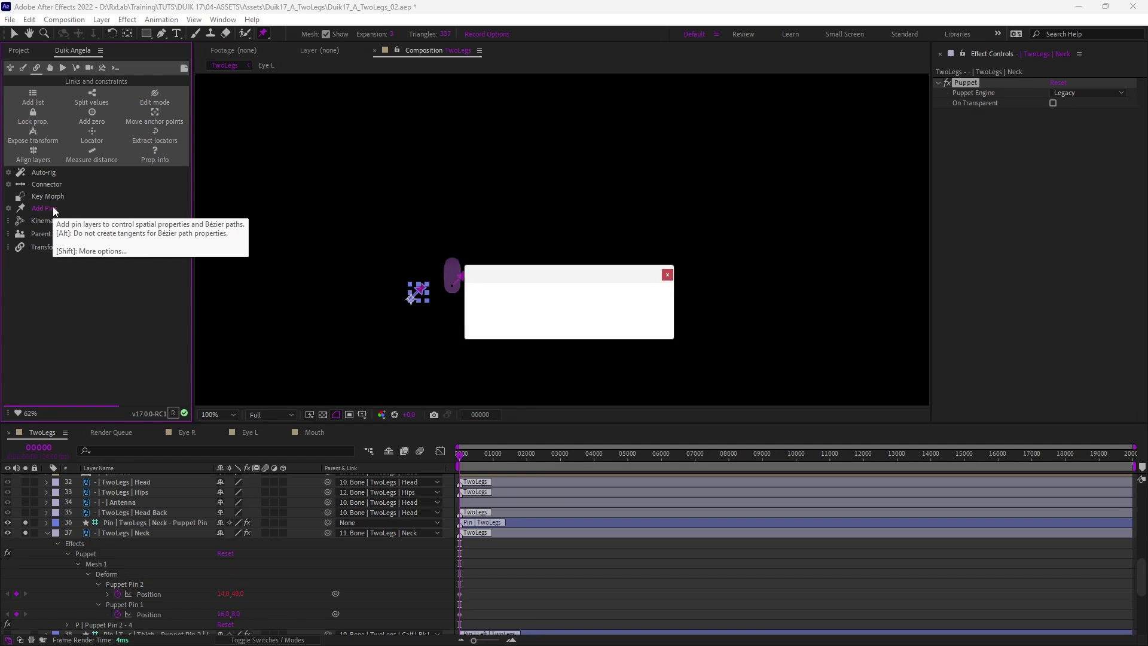
Step: Collapse the Neck layer's properties and set its parent to None
scroll(60, 574, down, 1)
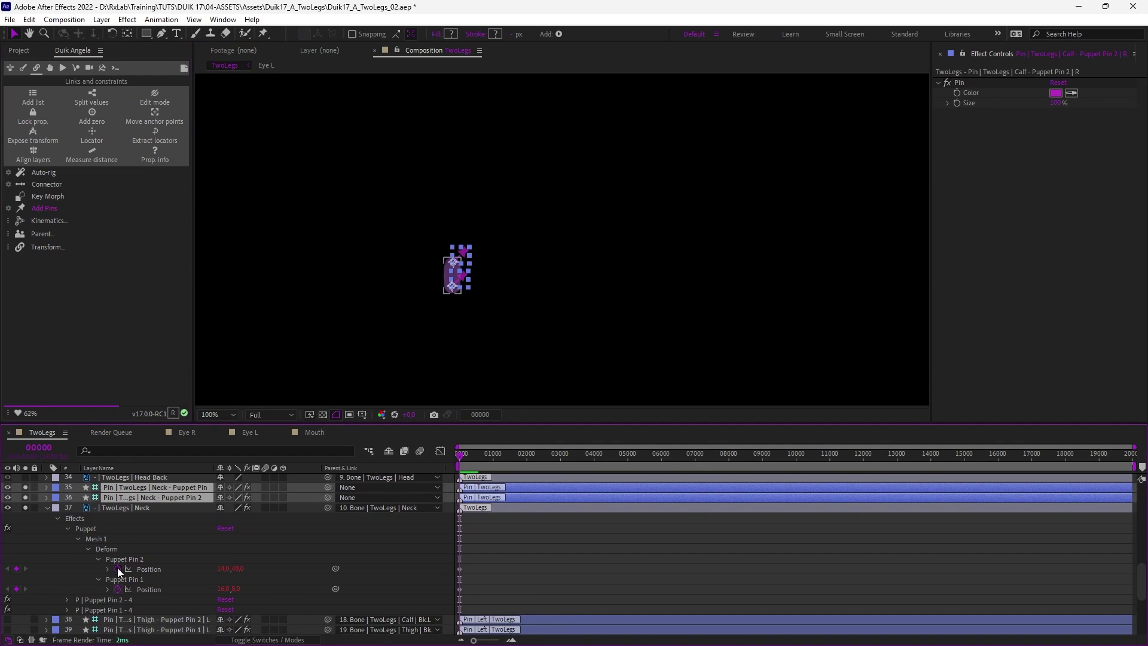
click(141, 507)
key(u)
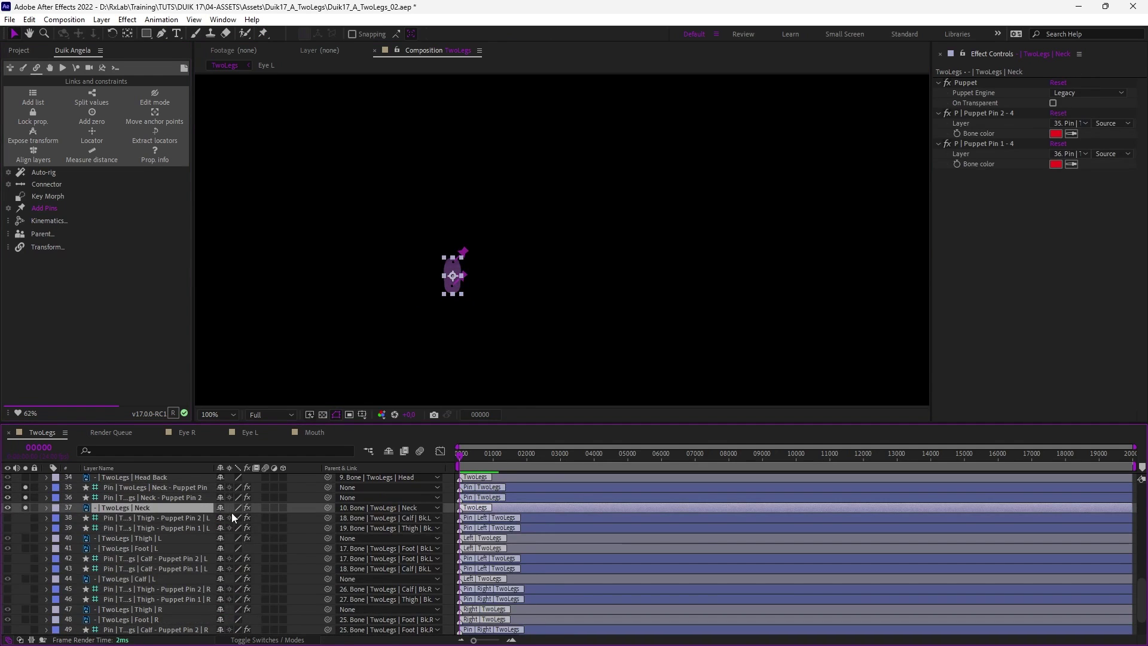
ctrl+click(329, 508)
Step: Link the two Neck puppet pin layers to the bones with Link art
click(202, 487)
shift+click(198, 497)
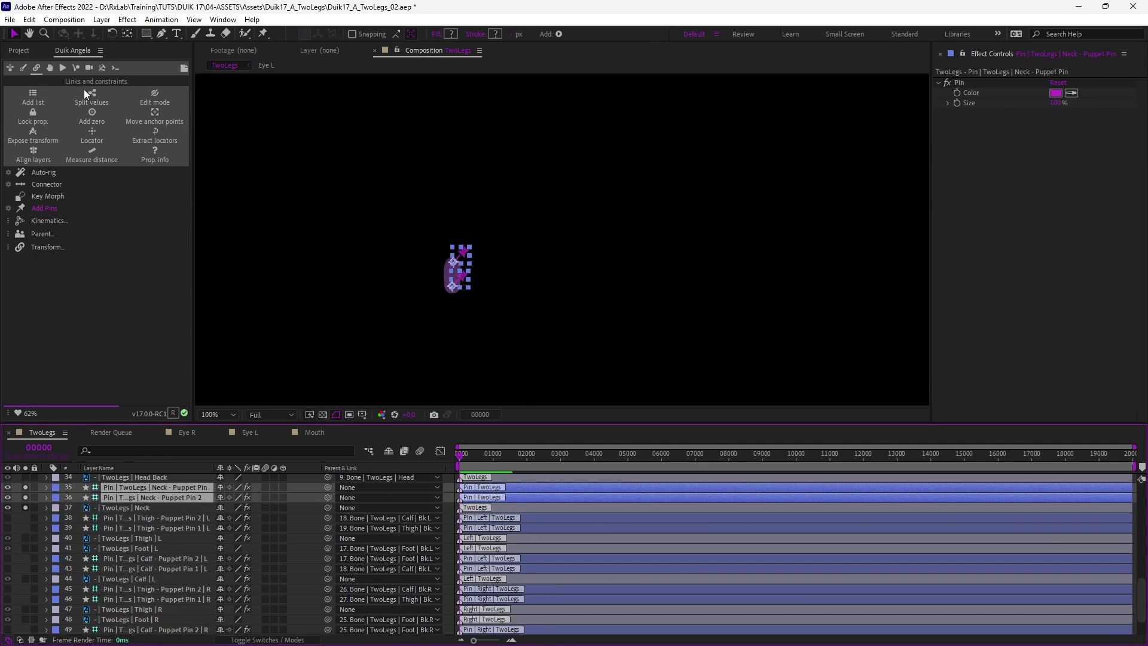
click(23, 68)
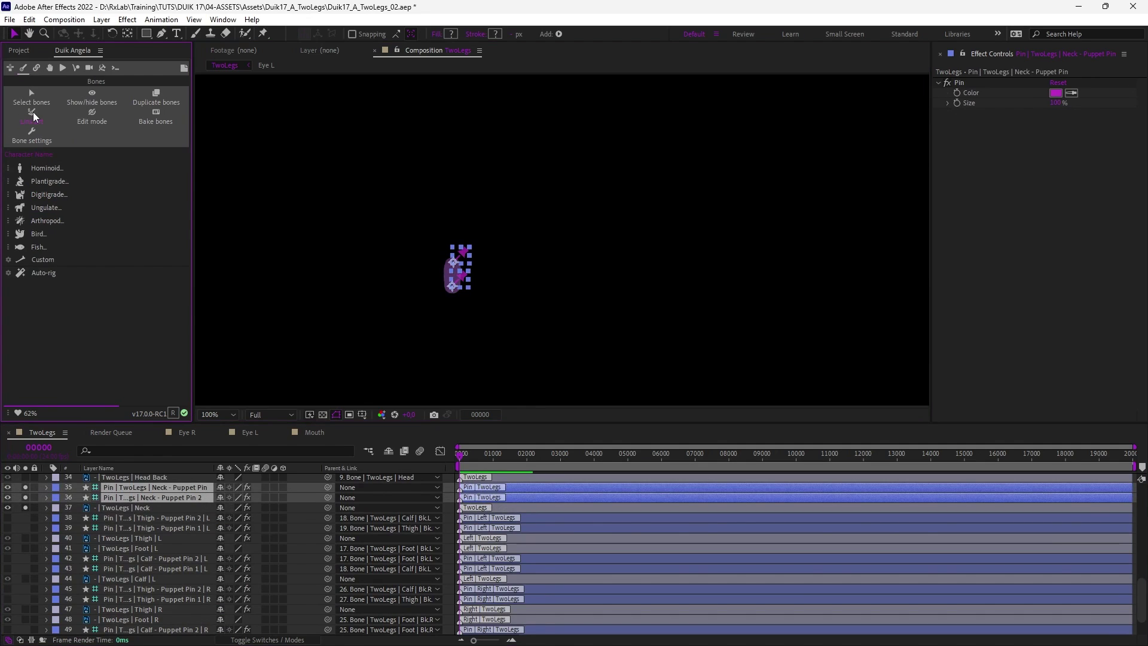
click(34, 113)
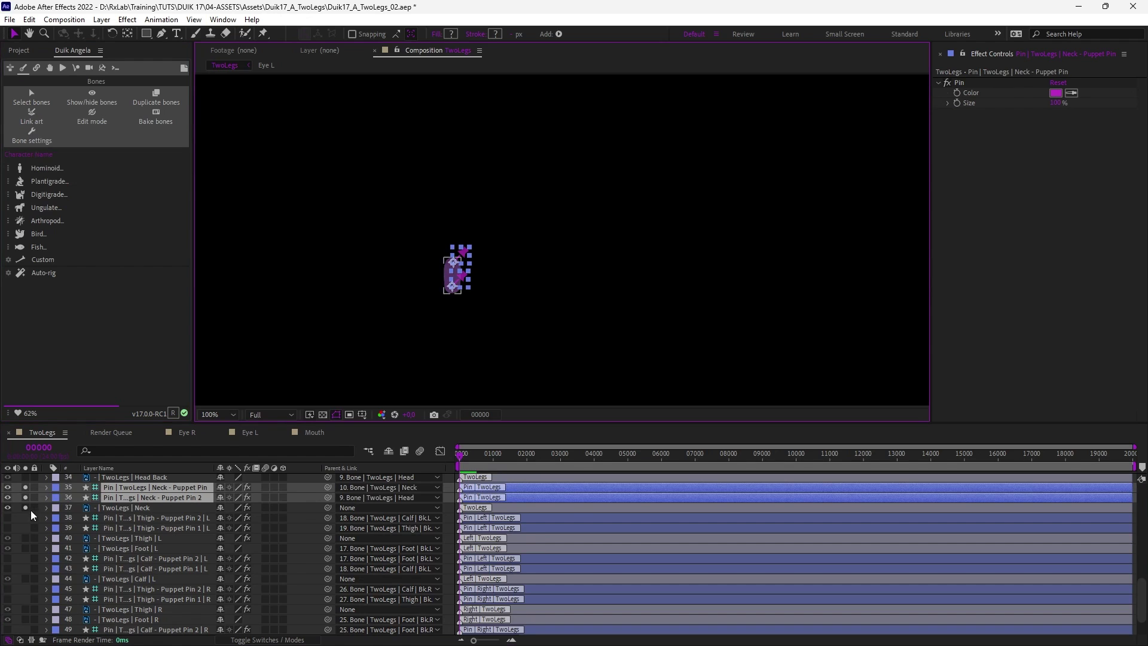
Step: Hide the two Neck pin layers and turn off solo for them and the Neck layer
click(18, 497)
drag(26, 488, 26, 507)
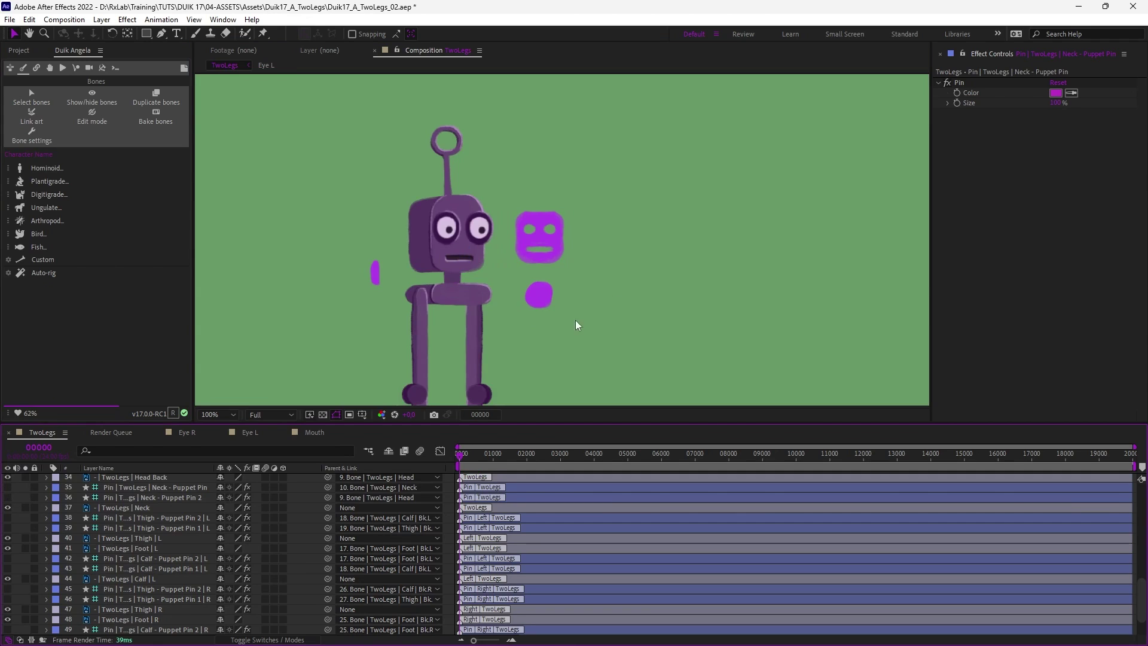
Step: Test the body controller by lowering the robot's body so both legs bend, and undo the move
drag(537, 235, 576, 189)
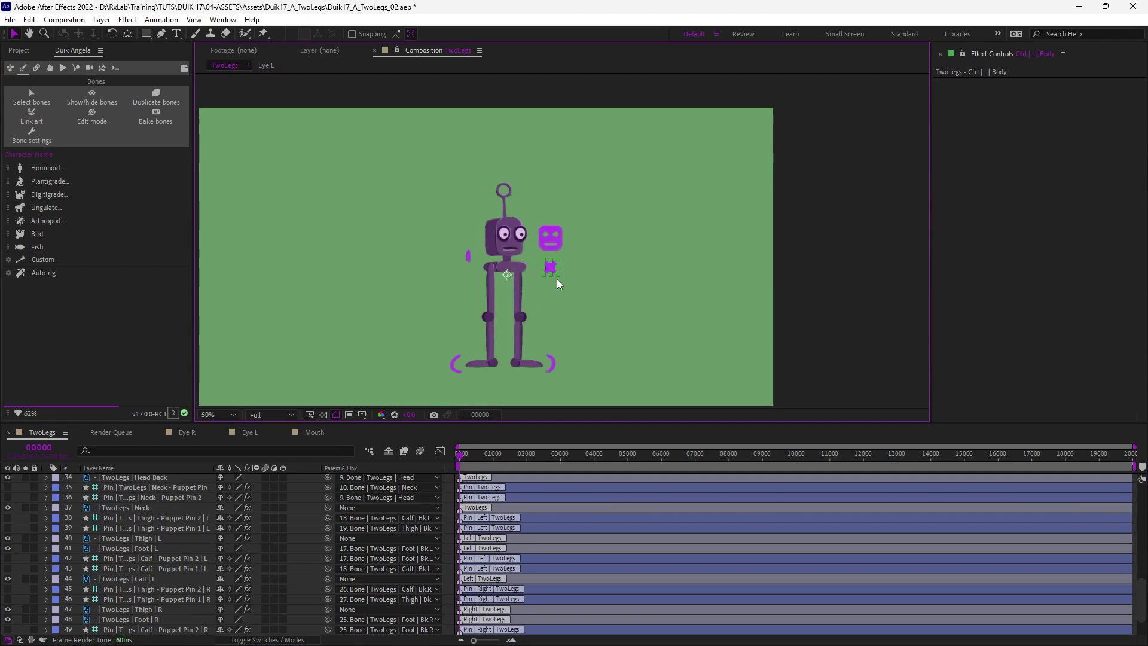
drag(507, 275, 504, 300)
key(ctrl+z)
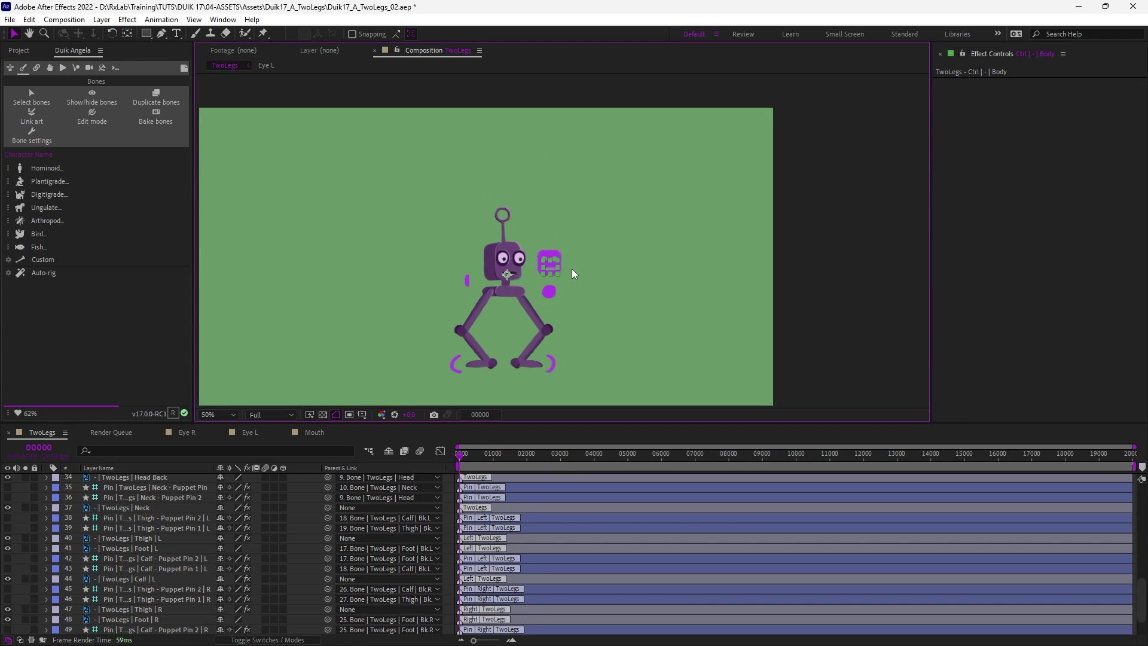
Step: Save the project
click(641, 290)
key(ctrl+s)
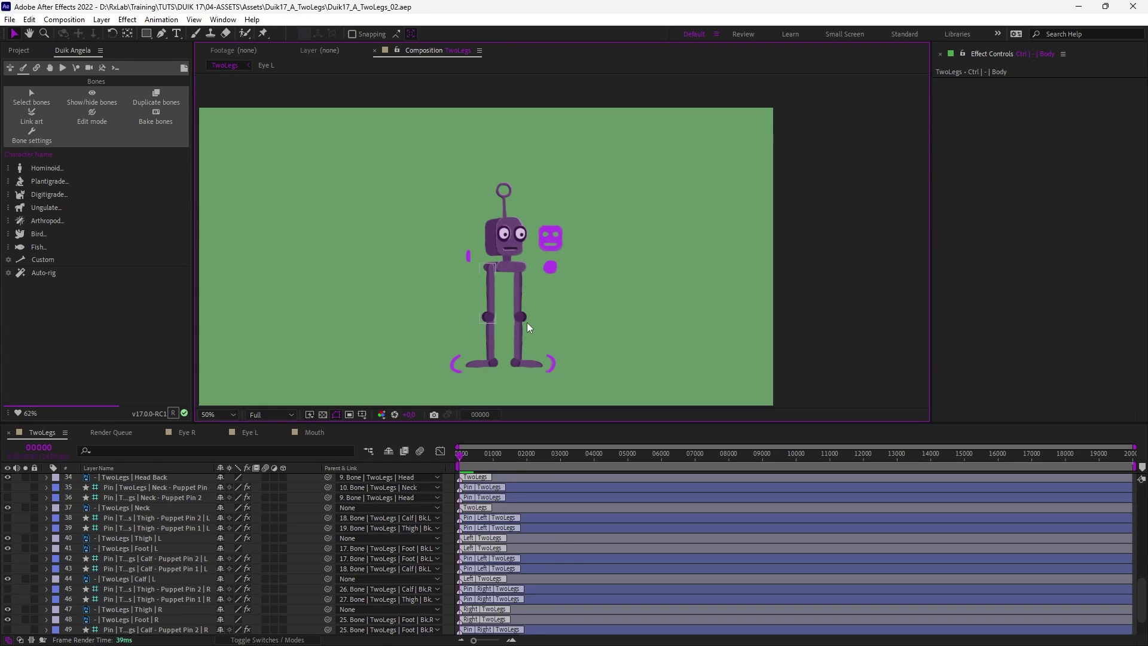
drag(647, 313, 626, 302)
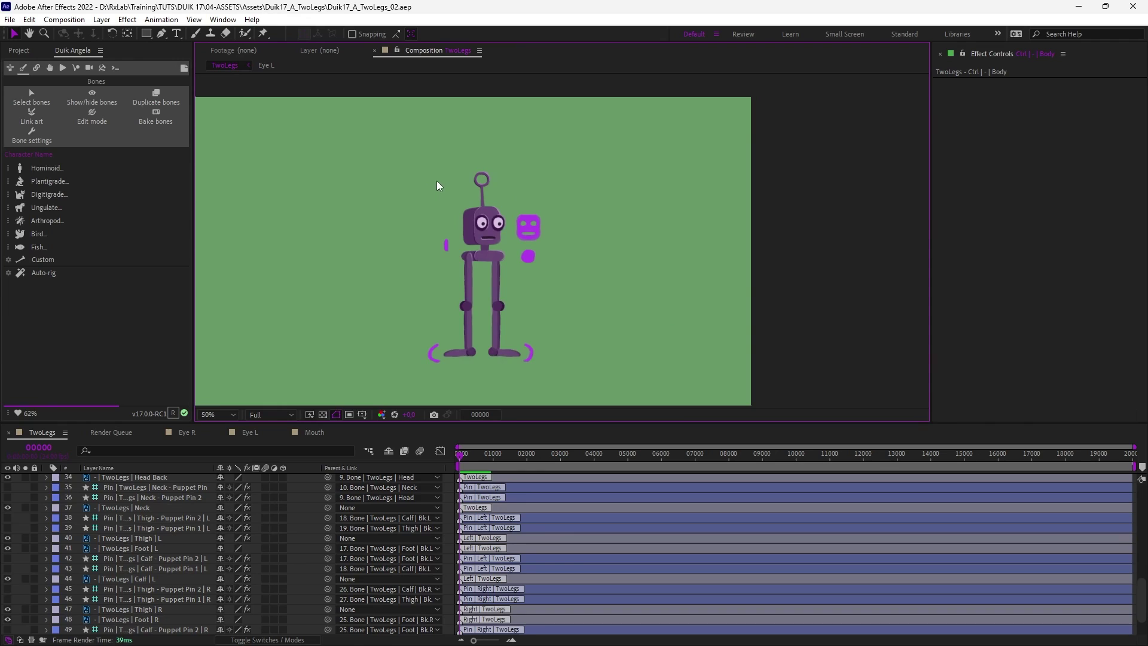
drag(453, 259, 424, 251)
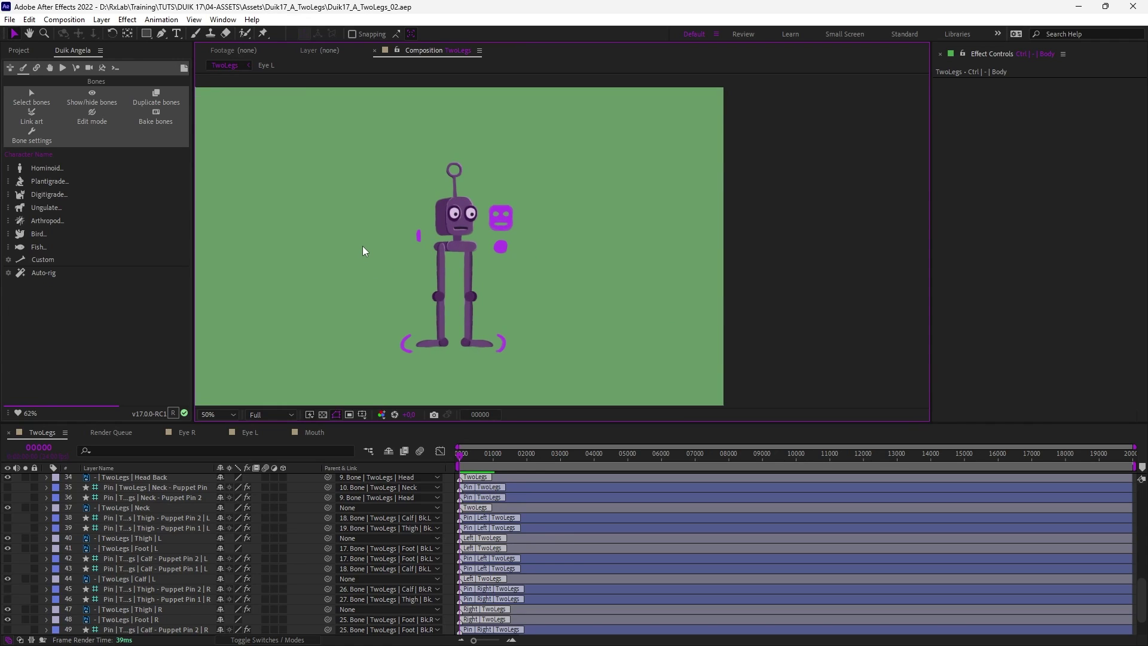